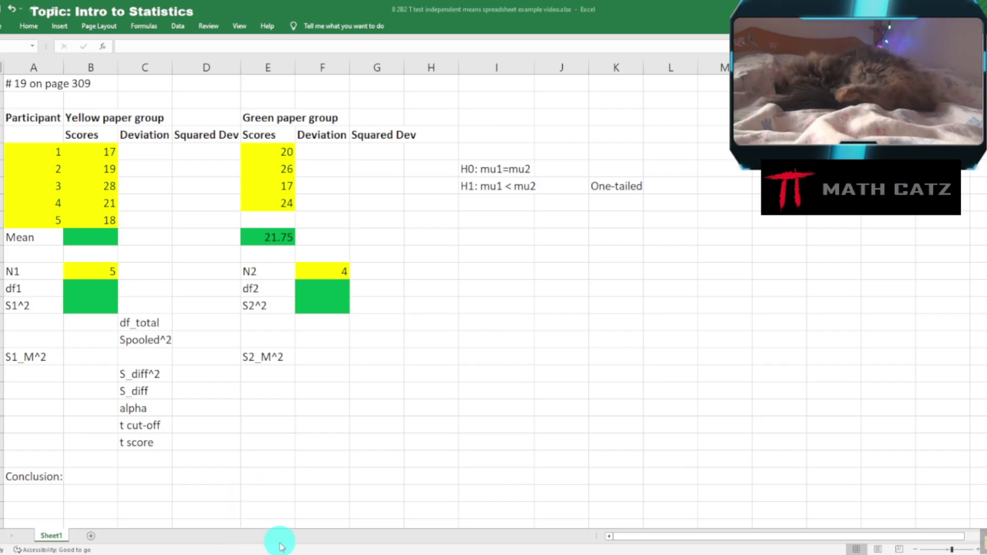
# Switch to the Statistics for Psychology PDF in Acrobat, go to page 309 and read problem 19
pyautogui.moveTo(278, 554)
pyautogui.click(280, 519)
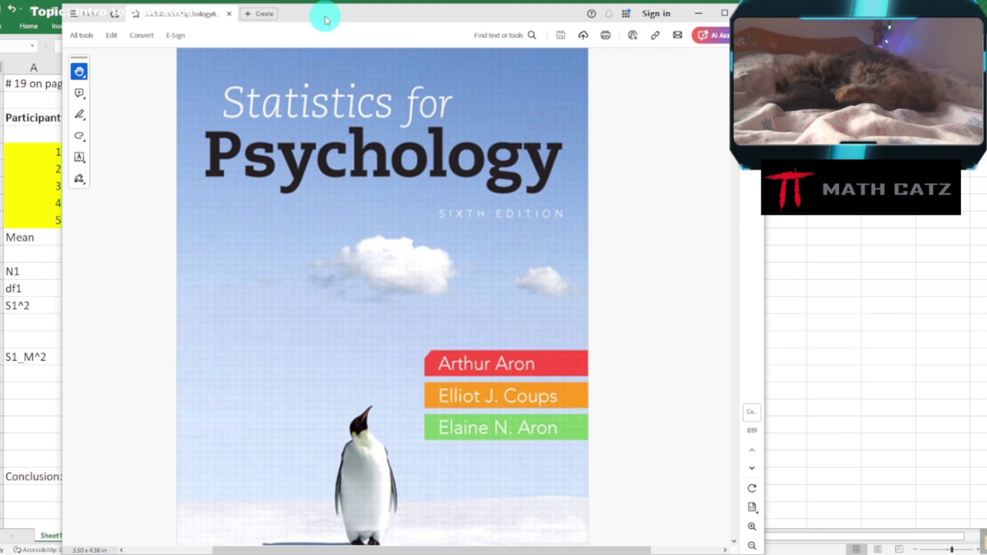
pyautogui.moveTo(324, 19); pyautogui.dragTo(374, 27)
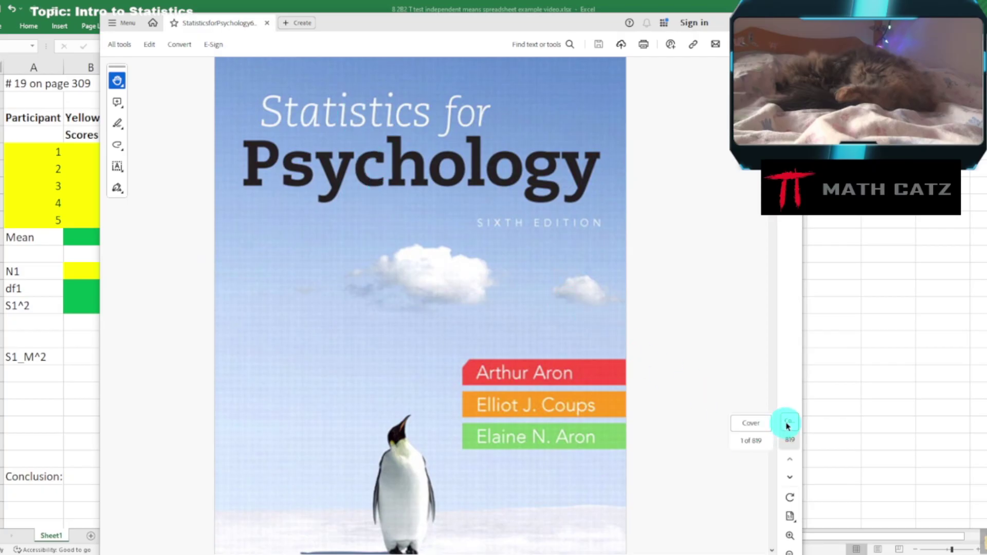
pyautogui.click(761, 423)
pyautogui.write('30')
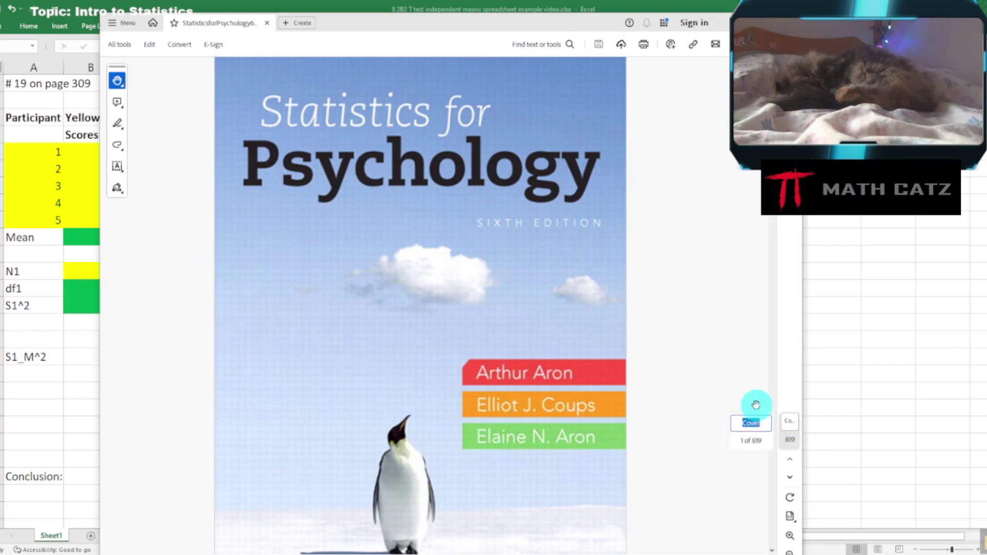
pyautogui.write('9')
pyautogui.press('Return')
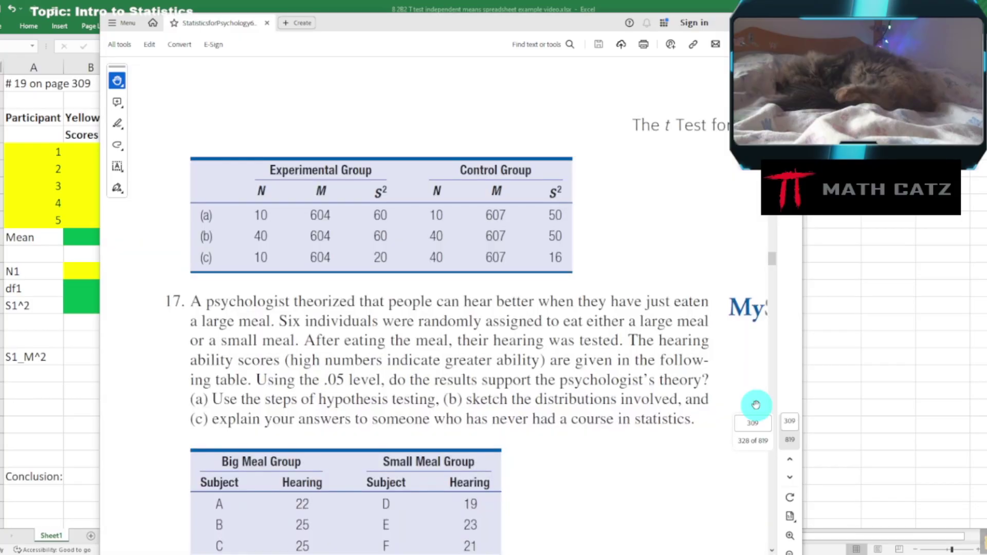
pyautogui.scroll(-12, 487, 376)
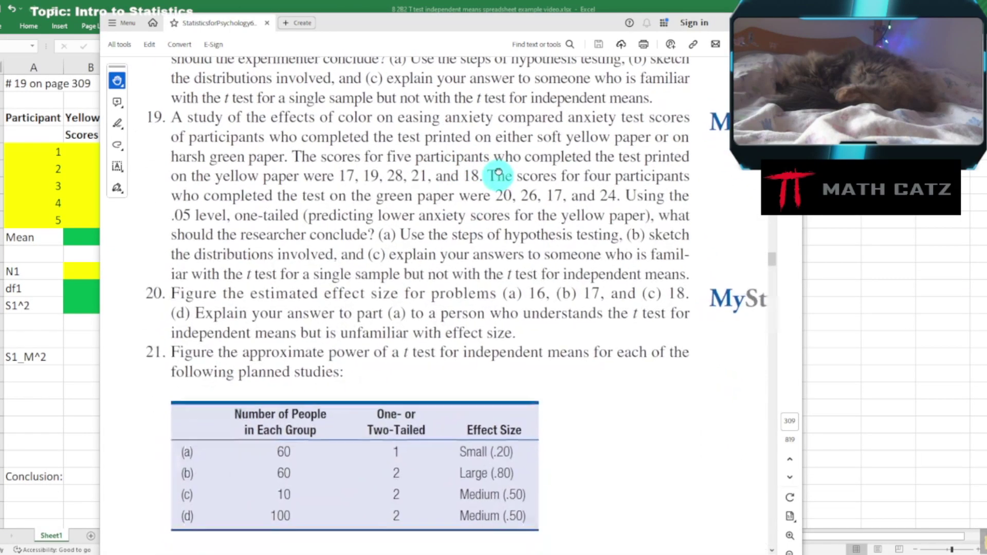
pyautogui.moveTo(498, 172); pyautogui.dragTo(505, 124)
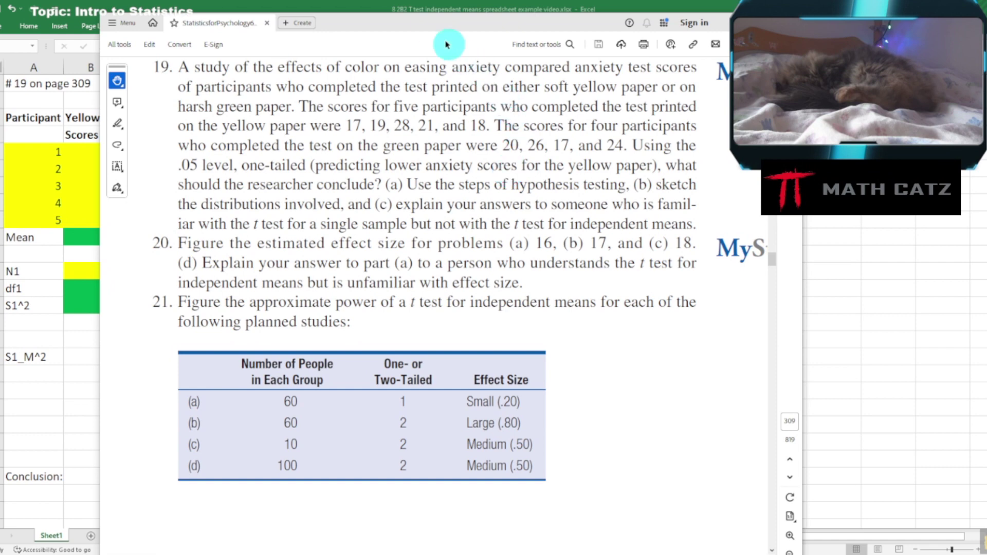
pyautogui.moveTo(425, 28); pyautogui.dragTo(387, 24)
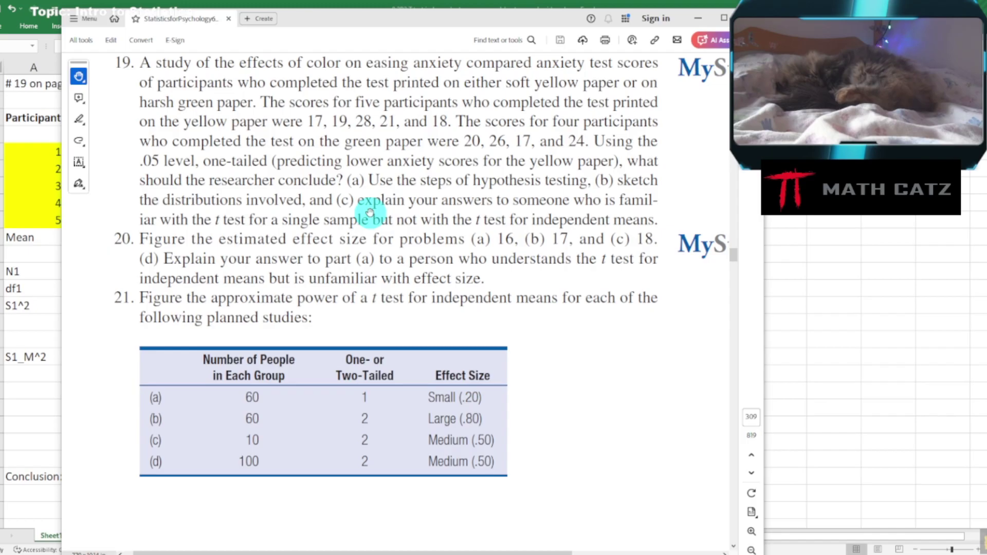
# Return to the Excel worksheet and clear the green paper group's mean in cell E10
pyautogui.click(446, 6)
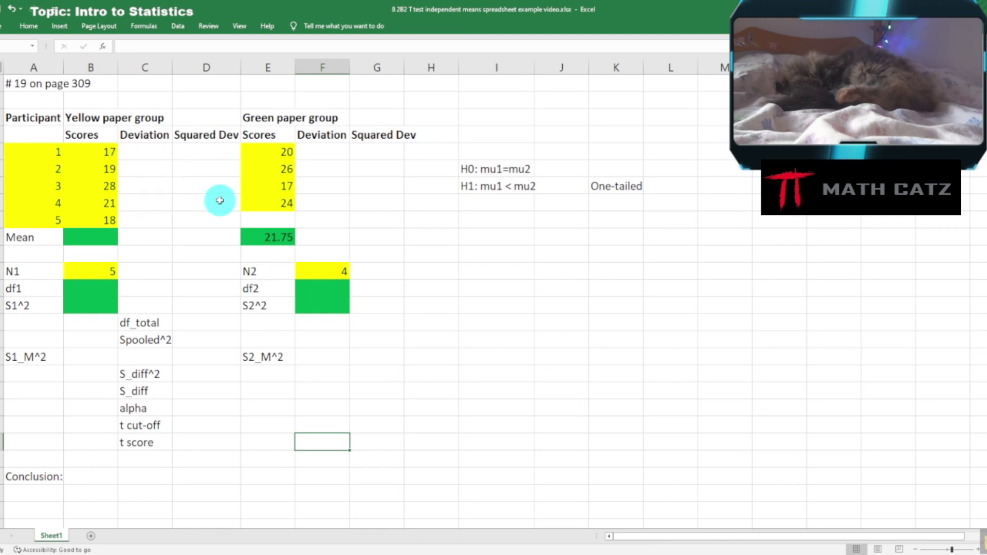
pyautogui.click(254, 235)
pyautogui.press('Delete')
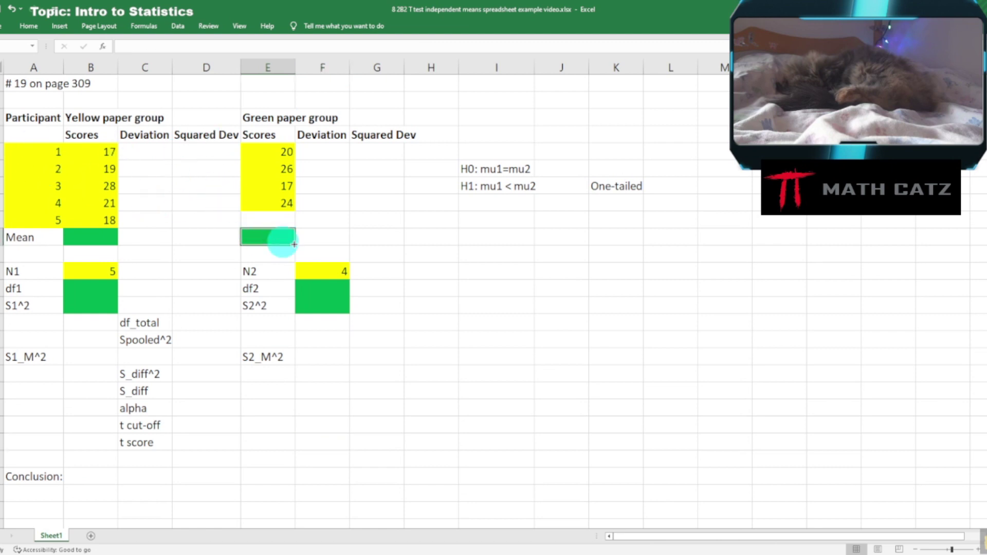
pyautogui.click(393, 254)
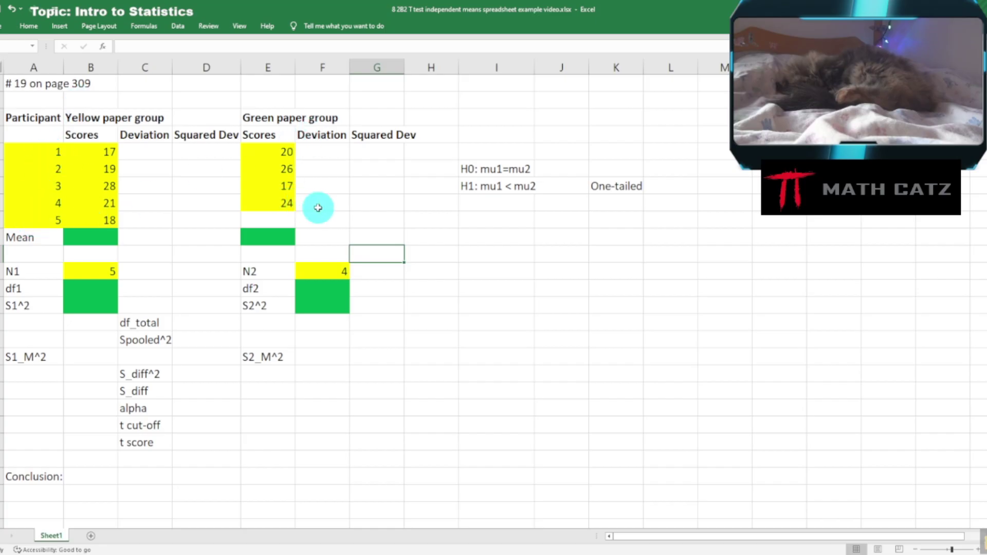
pyautogui.click(79, 270)
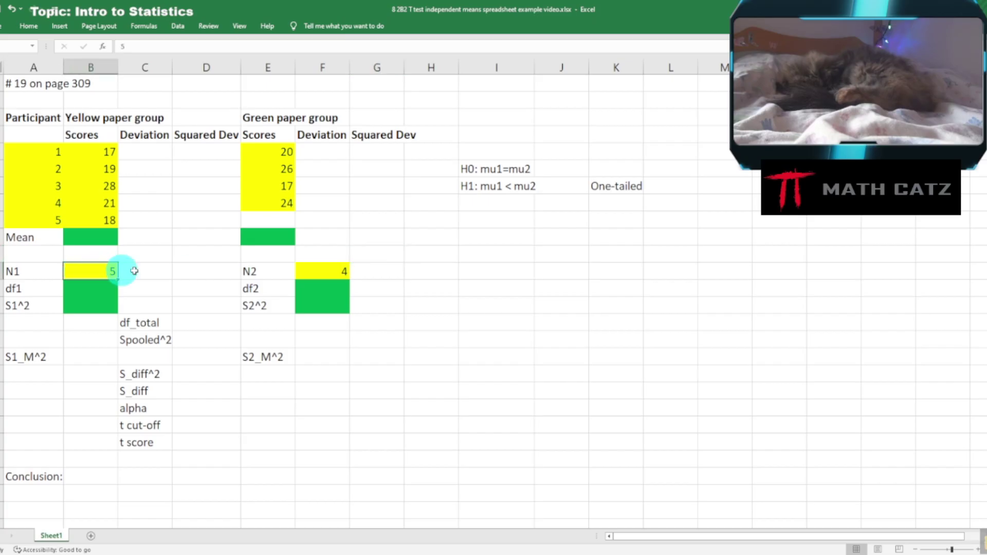
pyautogui.click(314, 272)
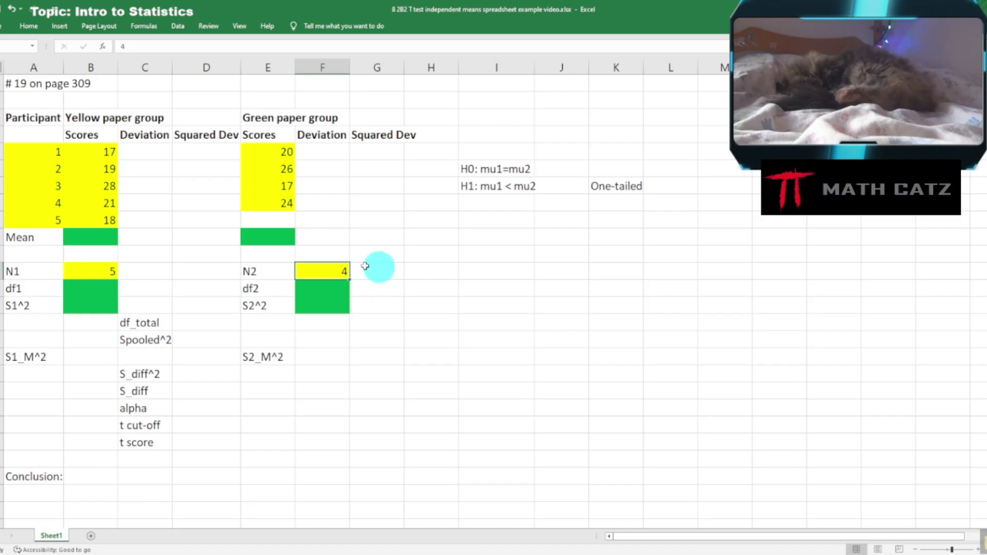
# Calculate the yellow paper group's mean in cell B10 with the formula =AVERAGE(B5:B9)
pyautogui.click(85, 237)
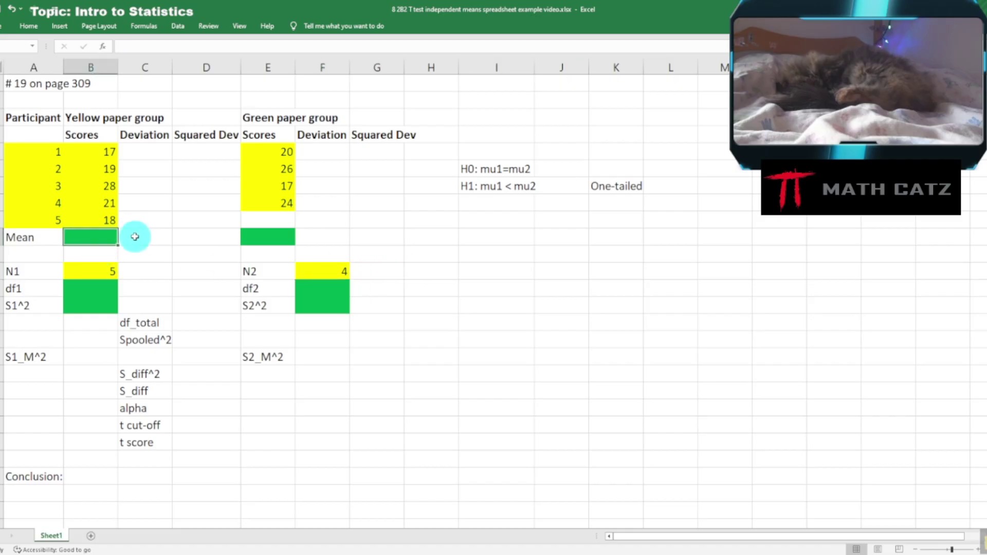
pyautogui.write('=')
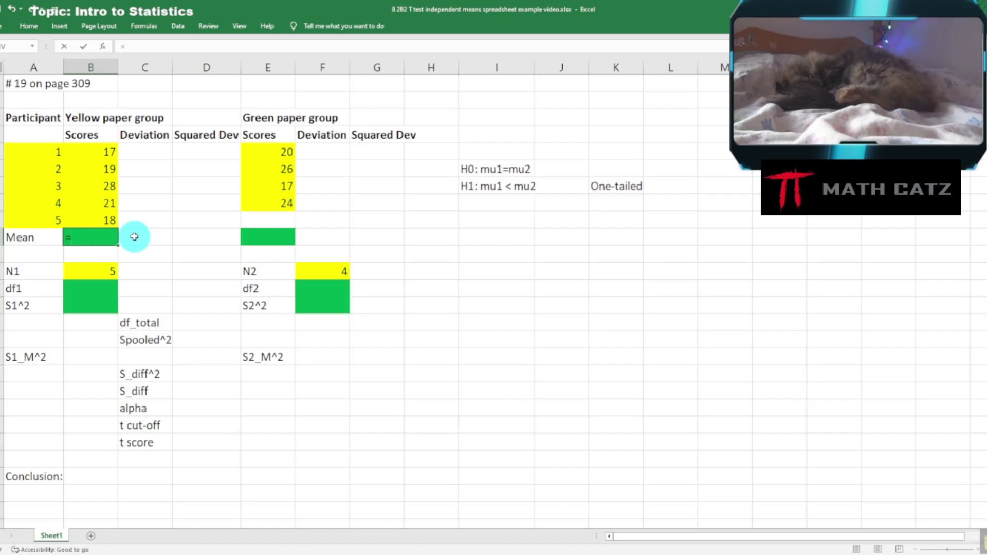
pyautogui.write('aver')
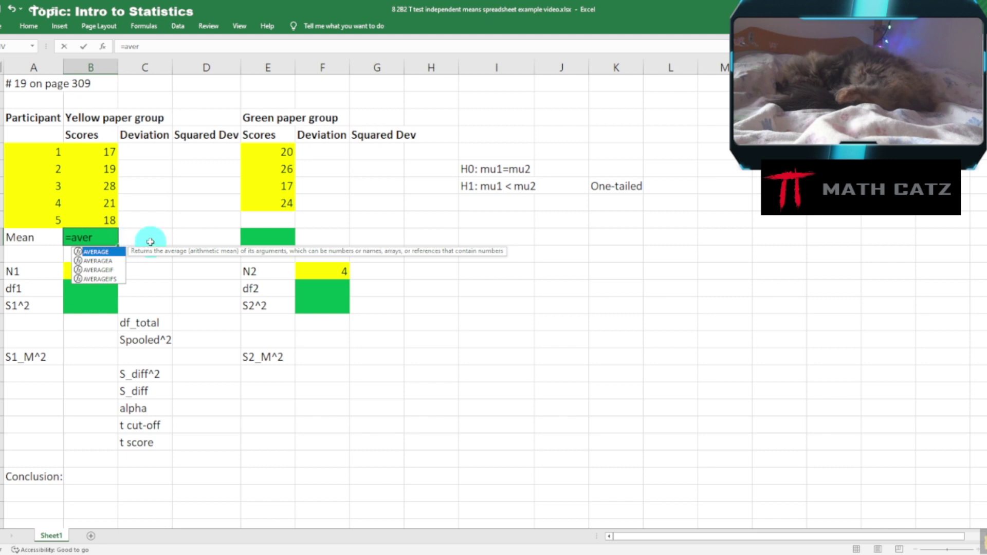
pyautogui.press('Tab')
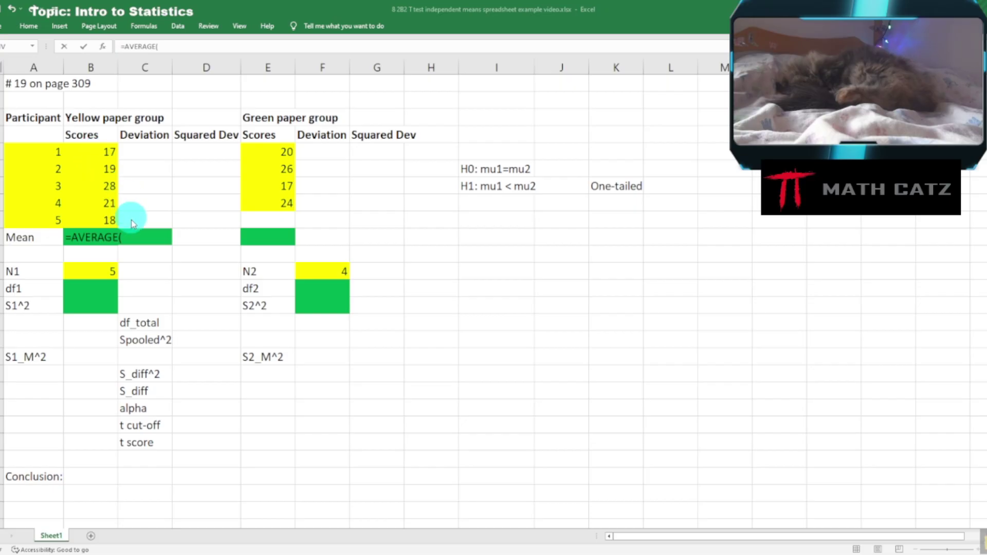
pyautogui.click(82, 147)
pyautogui.moveTo(82, 151); pyautogui.dragTo(80, 220)
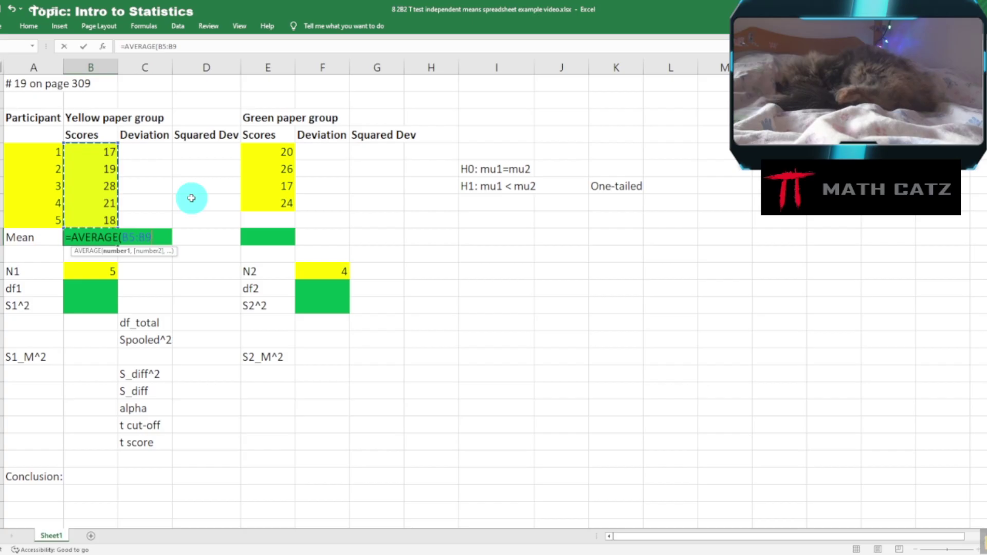
pyautogui.write(')')
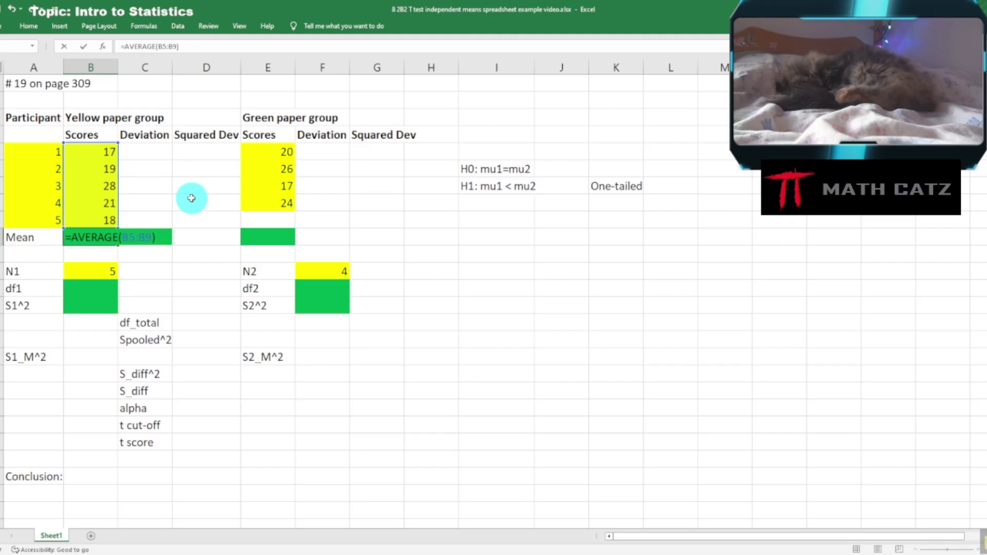
pyautogui.press('Return')
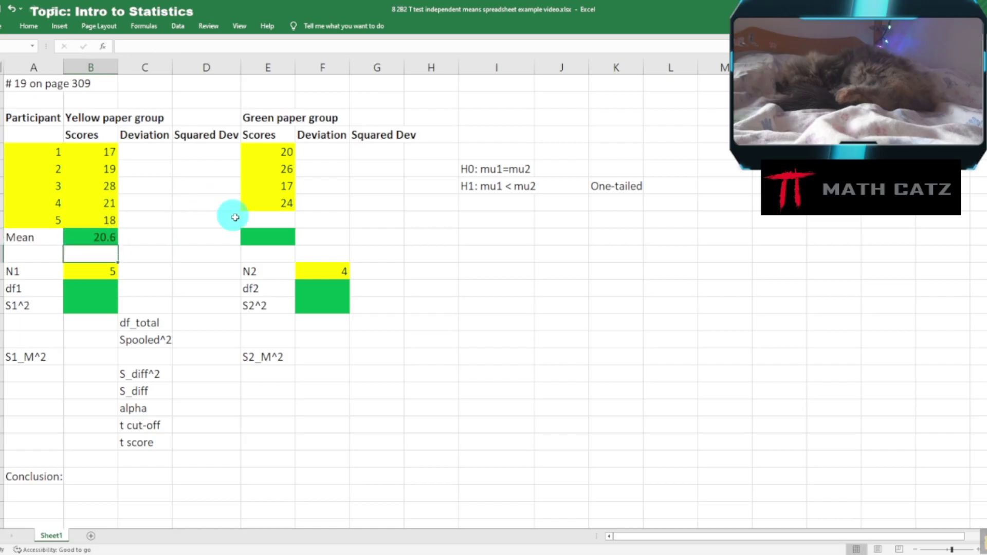
# Calculate the green paper group's mean in E10 by searching for and inserting the AVERAGE function over E5:E8, and check the resulting formula
pyautogui.click(265, 236)
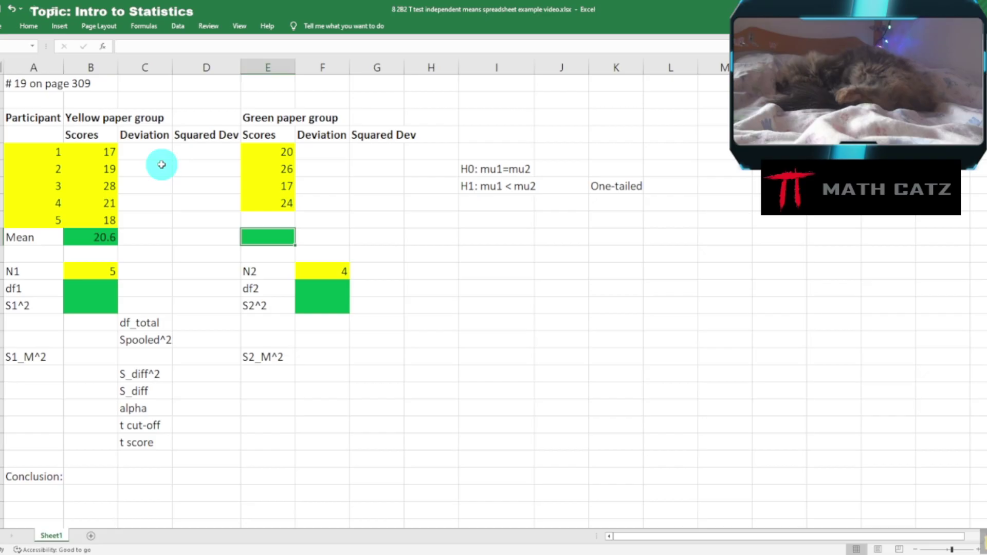
pyautogui.click(103, 47)
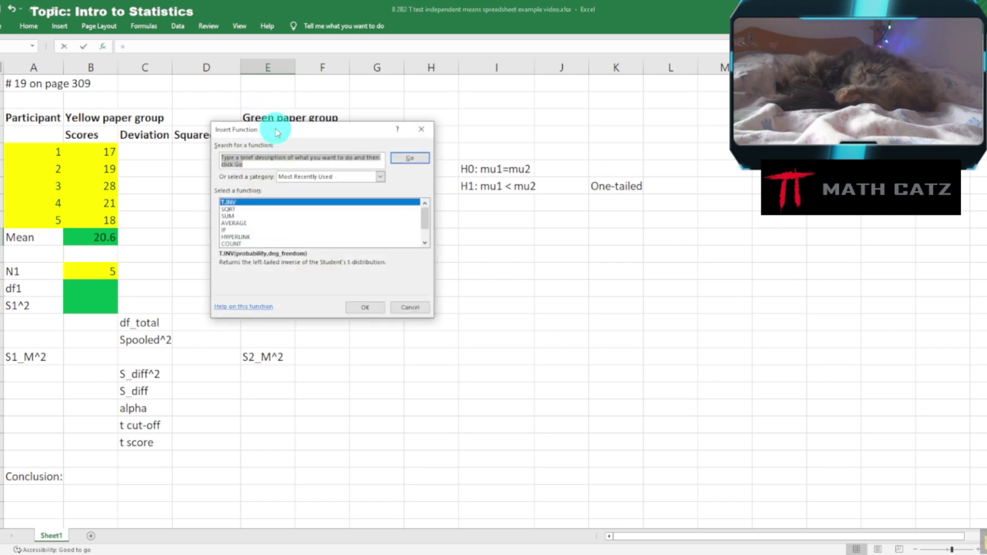
pyautogui.moveTo(275, 132); pyautogui.dragTo(439, 153)
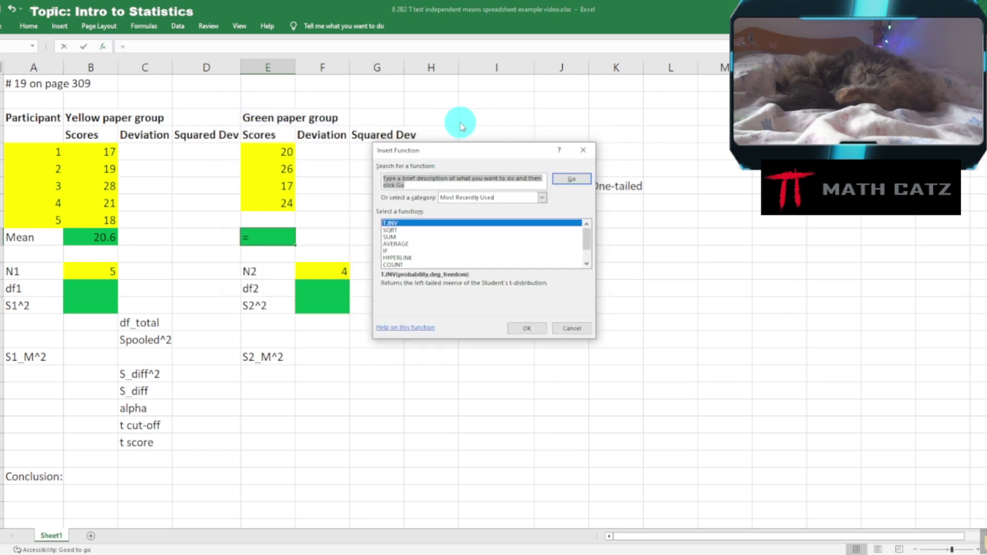
pyautogui.write('average')
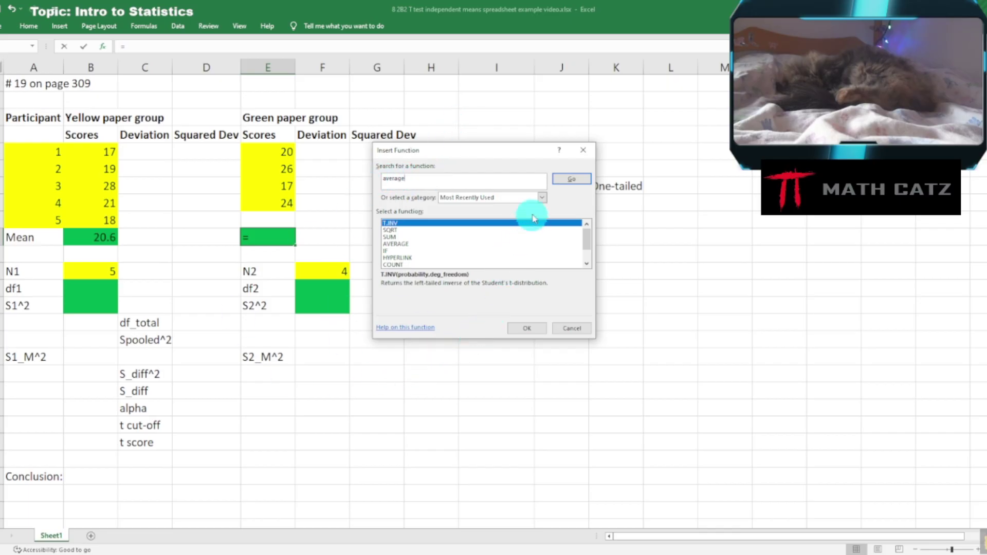
pyautogui.click(570, 179)
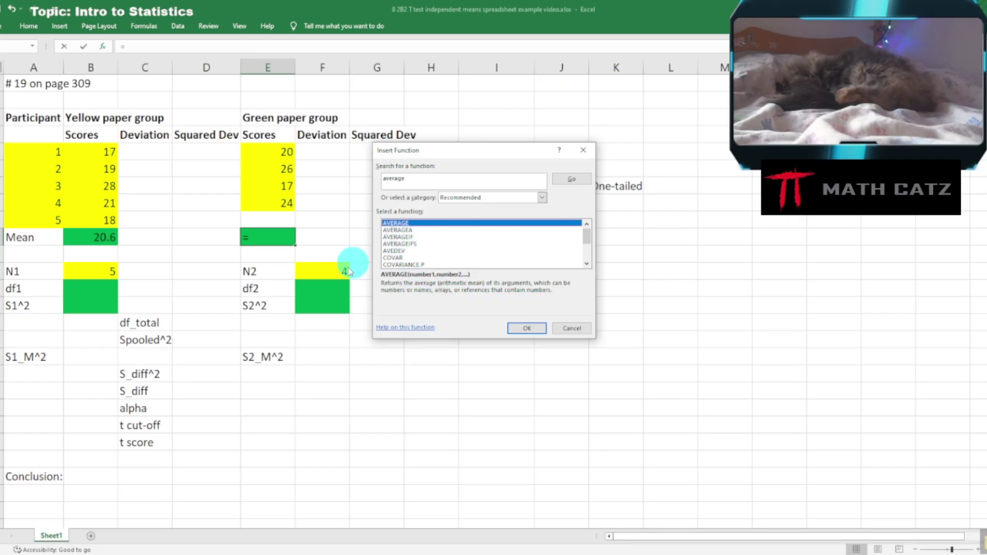
pyautogui.click(525, 332)
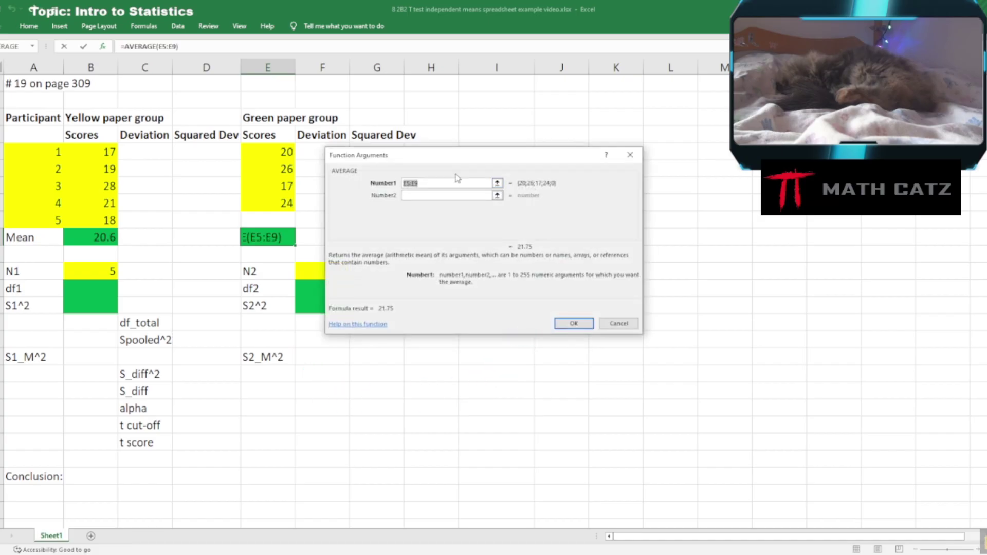
pyautogui.moveTo(448, 163); pyautogui.dragTo(501, 164)
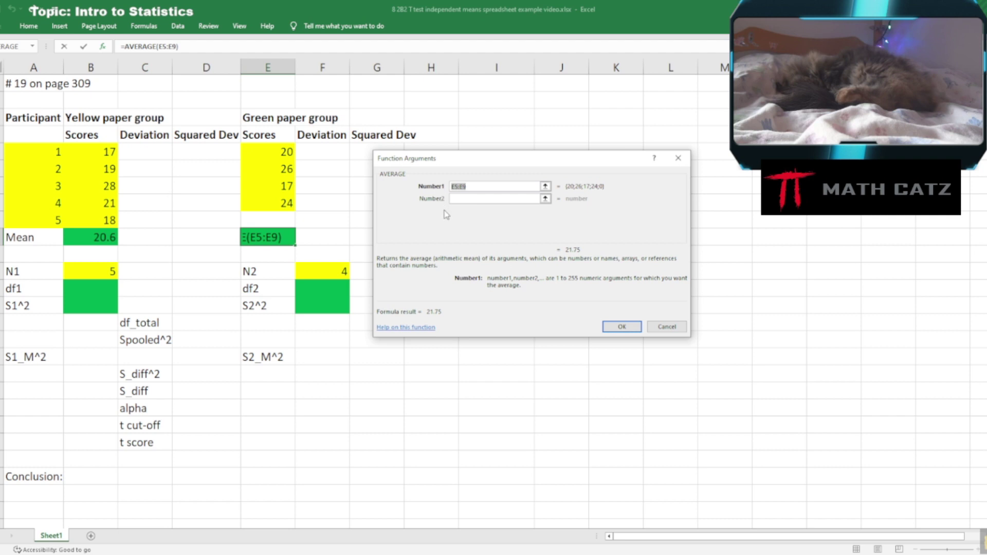
pyautogui.moveTo(270, 152); pyautogui.dragTo(262, 209)
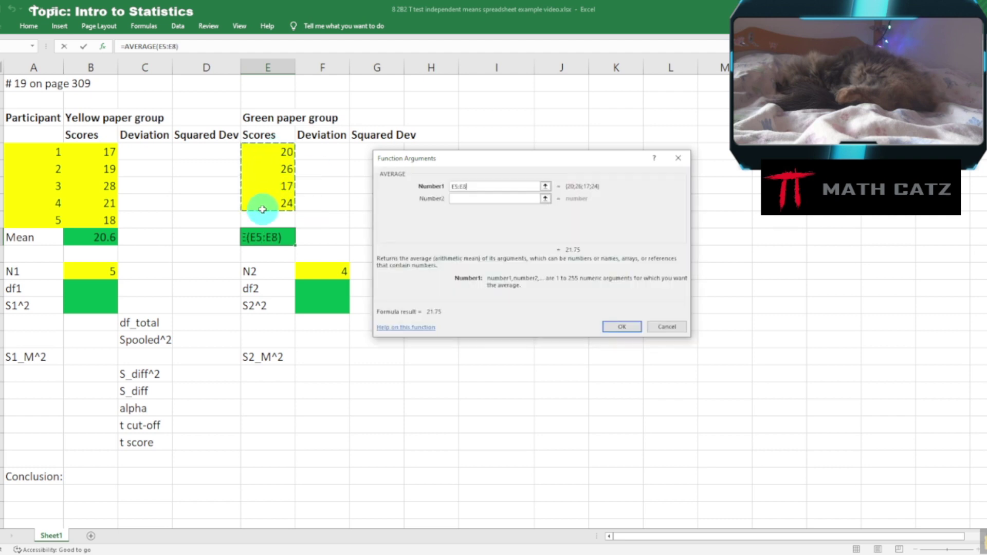
pyautogui.click(620, 329)
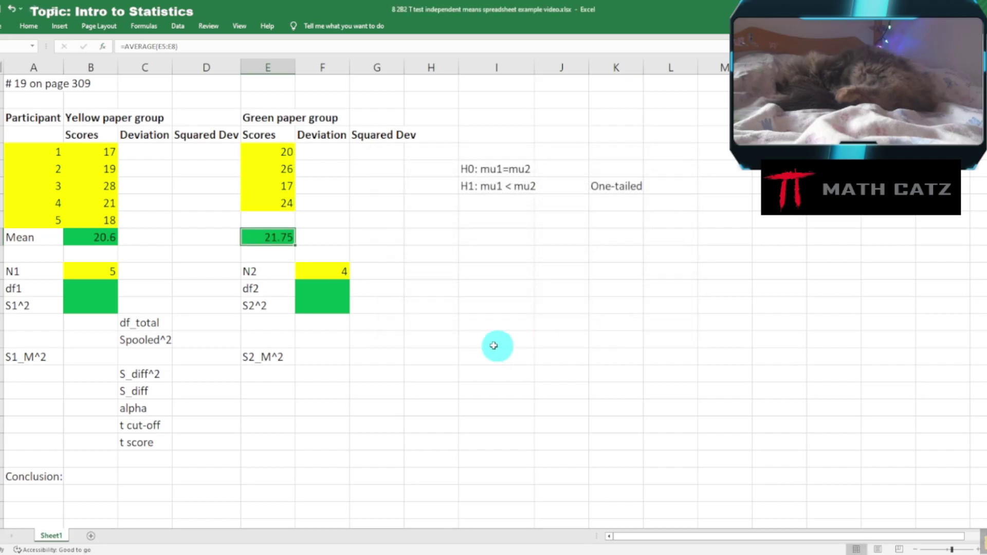
pyautogui.doubleClick(266, 238)
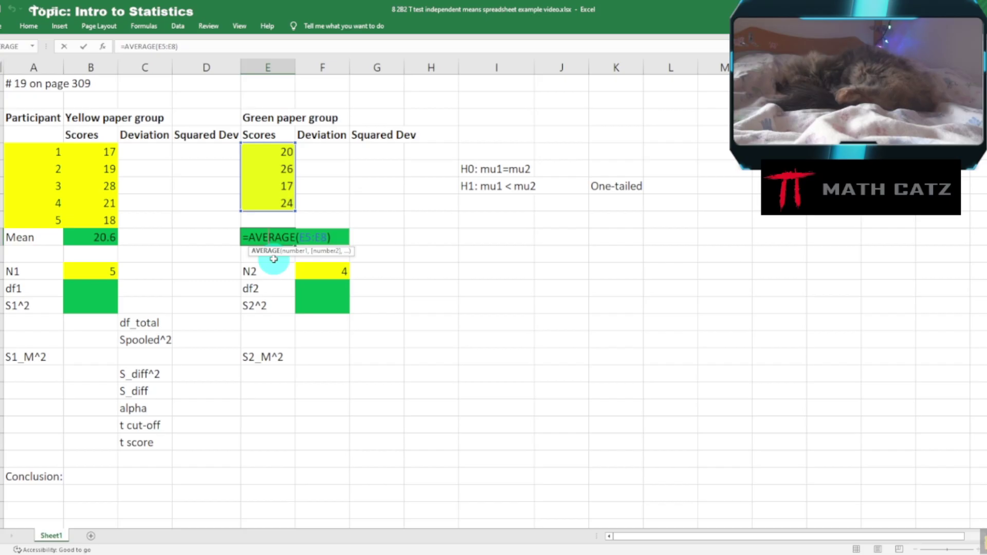
pyautogui.hotkey('ctrl', 'Return')
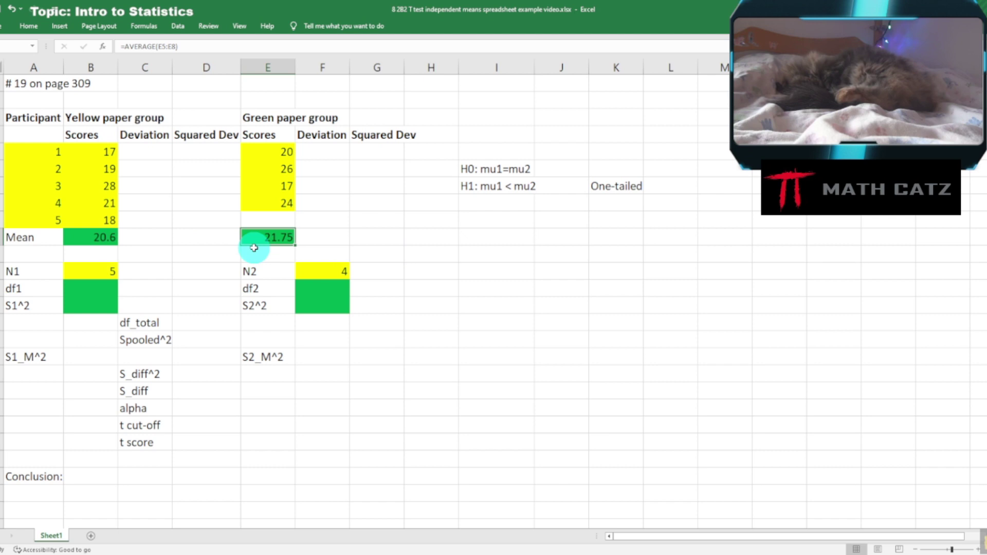
# Calculate df1 in cell B13 with the formula =B12-1 and reopen the formula for review
pyautogui.click(84, 288)
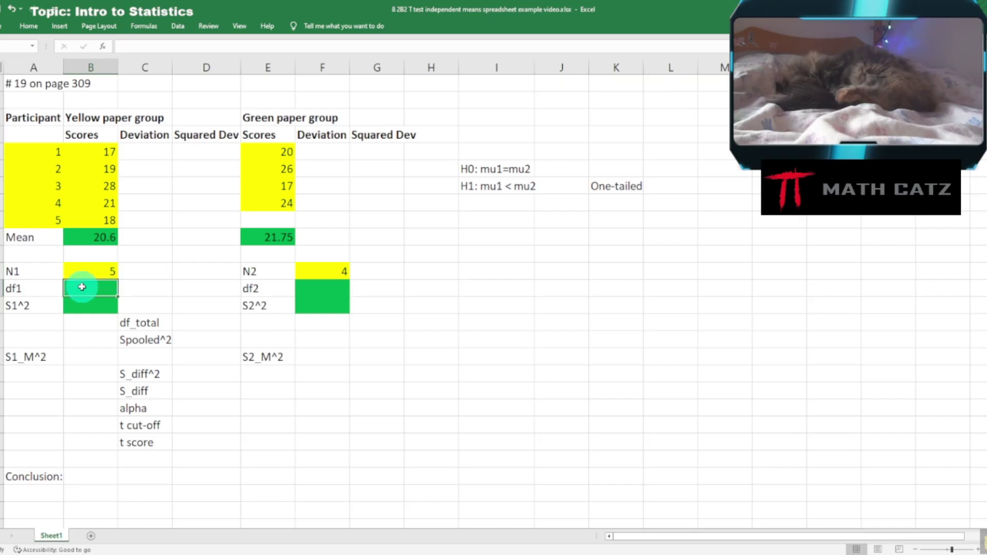
pyautogui.write('=')
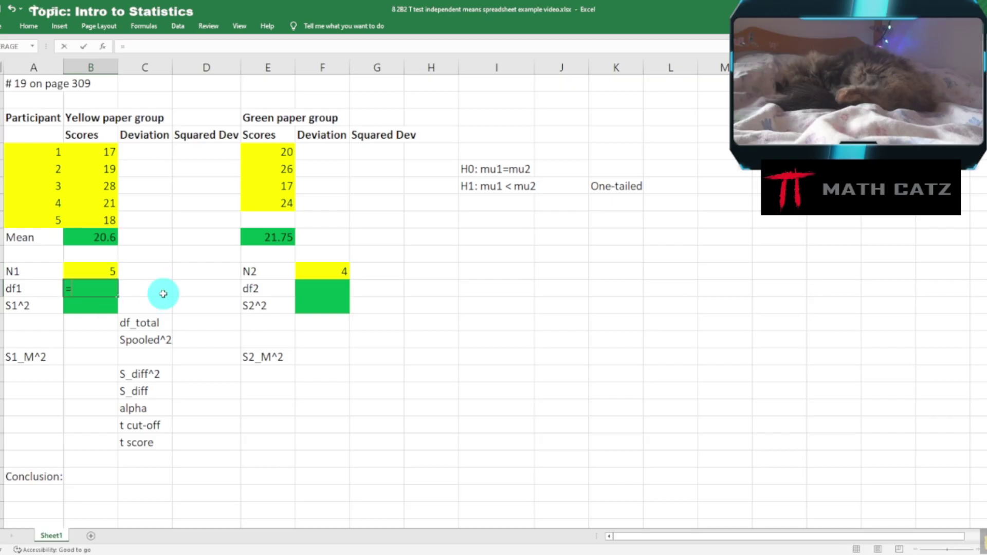
pyautogui.click(90, 271)
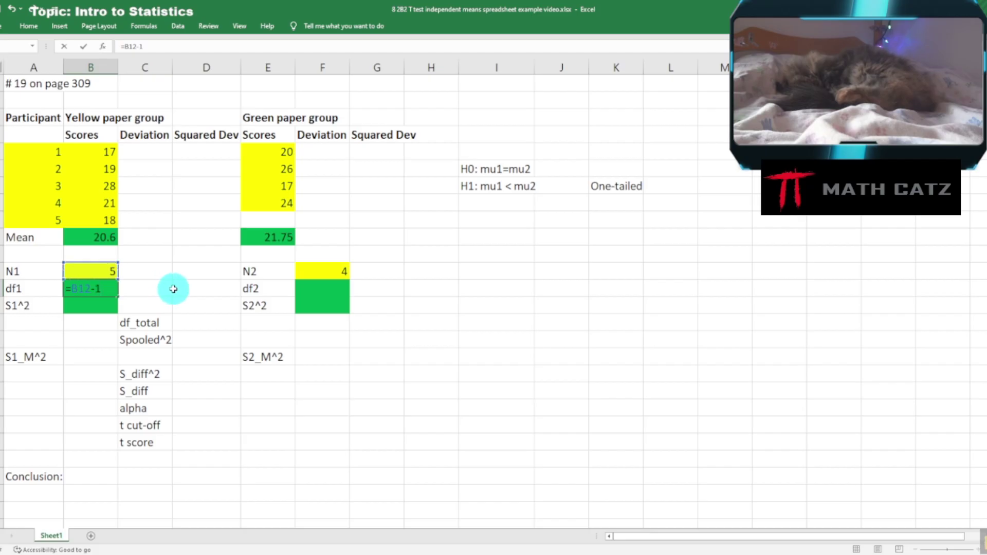
pyautogui.write('-1')
pyautogui.press('Return')
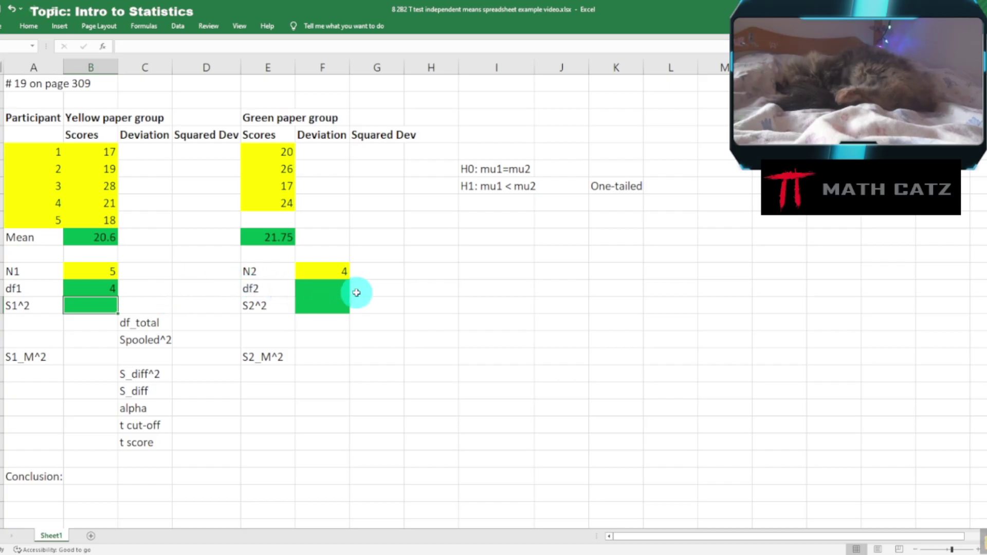
pyautogui.doubleClick(101, 288)
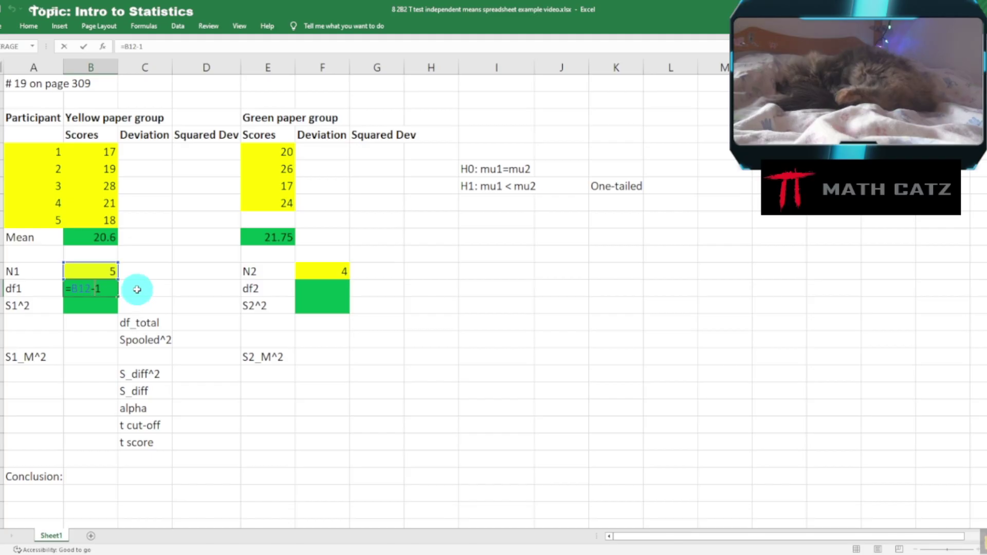
# Copy the df1 formula from B13 into F13 for df2 and check that its reference points to F12
pyautogui.press('Return')
pyautogui.rightClick(98, 291)
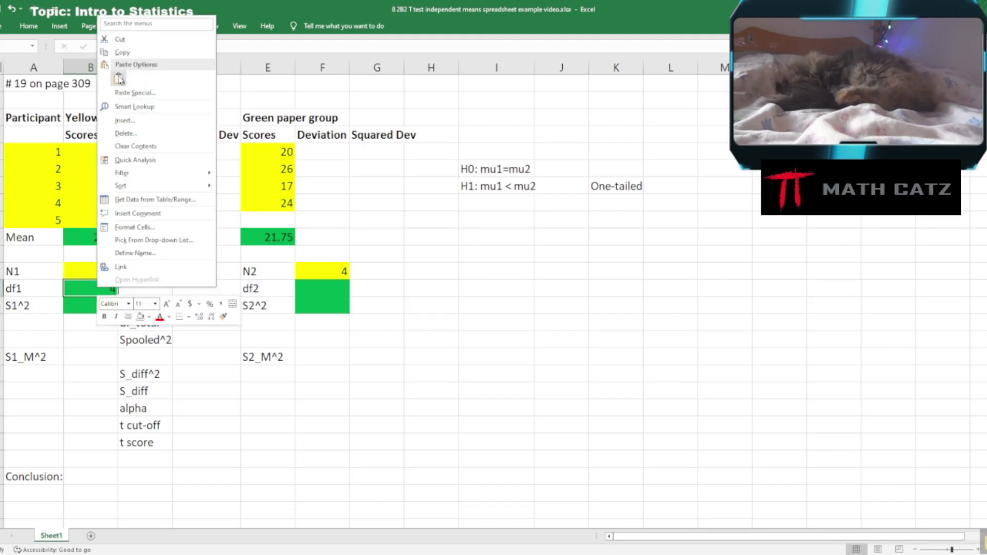
pyautogui.click(122, 52)
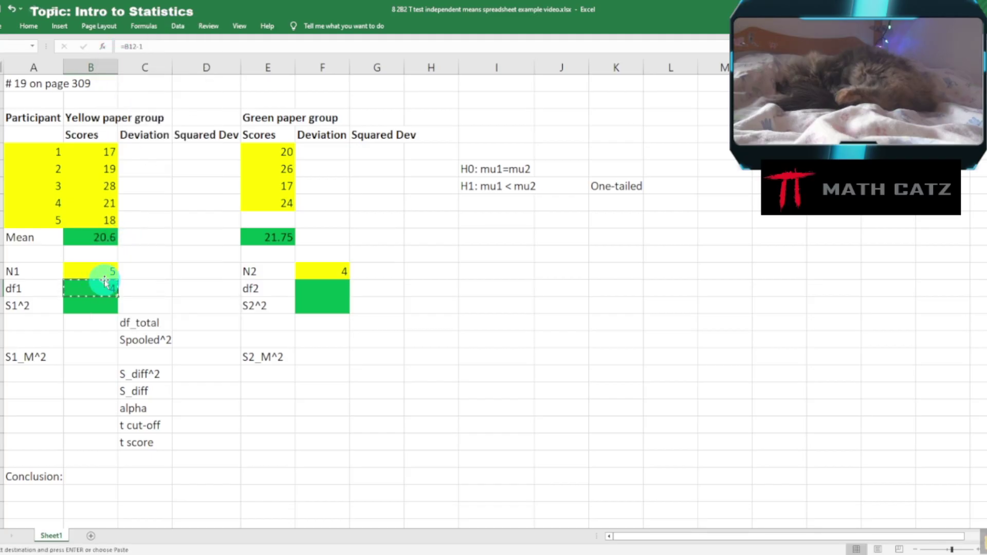
pyautogui.click(321, 290)
pyautogui.rightClick(323, 289)
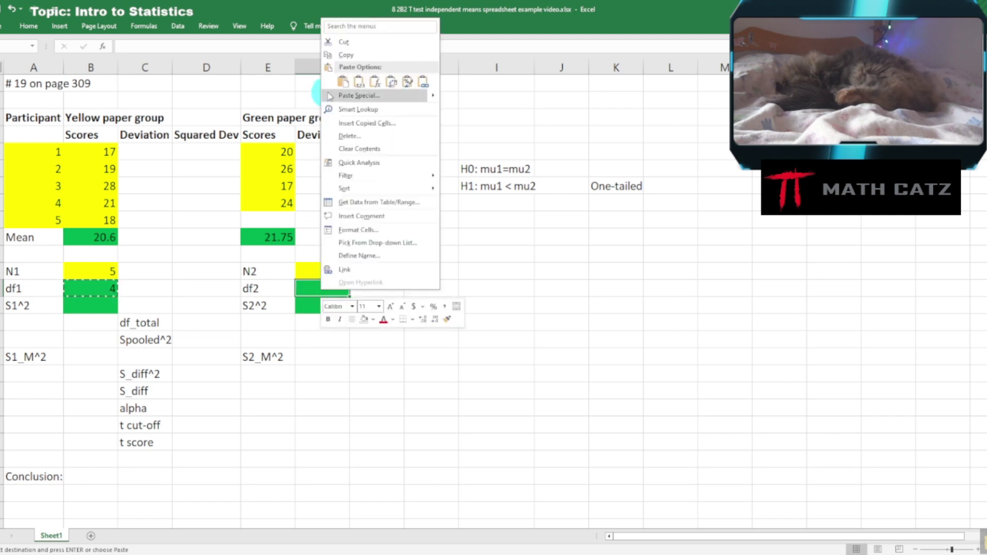
pyautogui.click(343, 82)
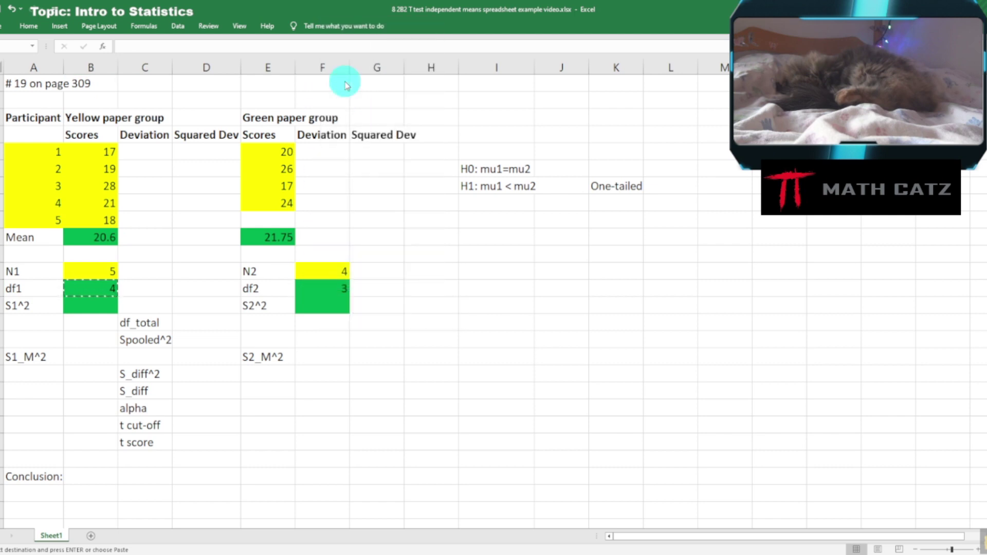
pyautogui.doubleClick(332, 292)
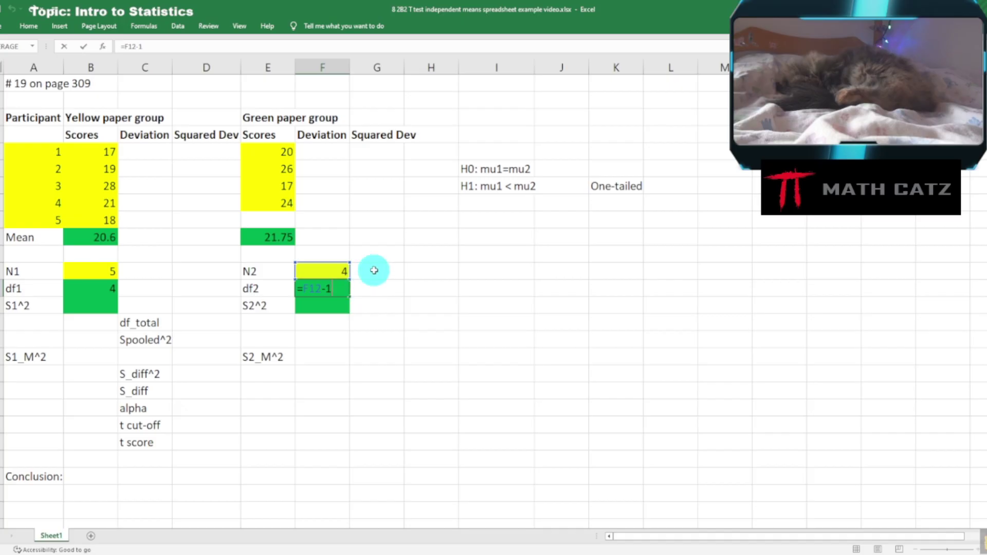
pyautogui.press('Return')
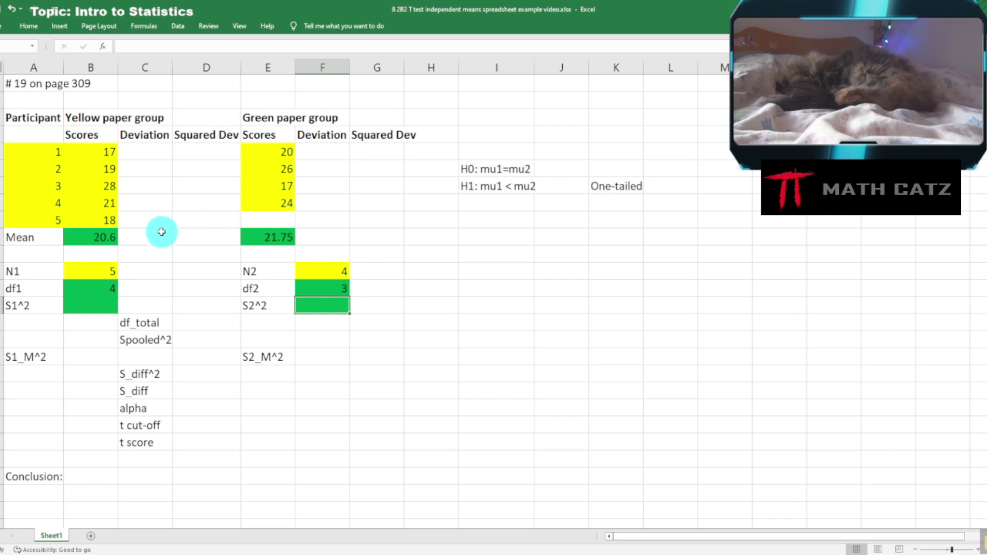
# Calculate the first yellow paper deviation in C5 with the formula =B5-$B$10, keeping the mean reference absolute
pyautogui.click(137, 154)
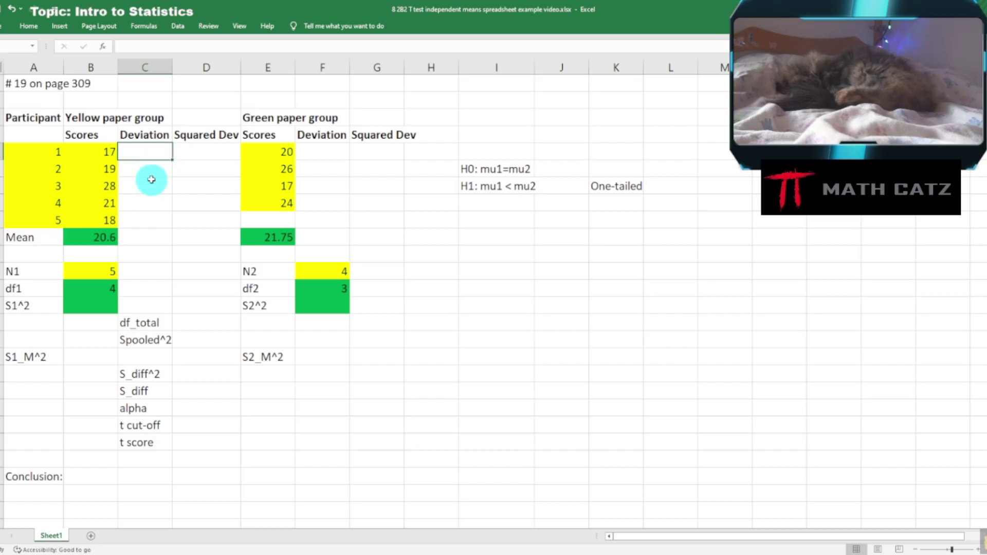
pyautogui.write('=')
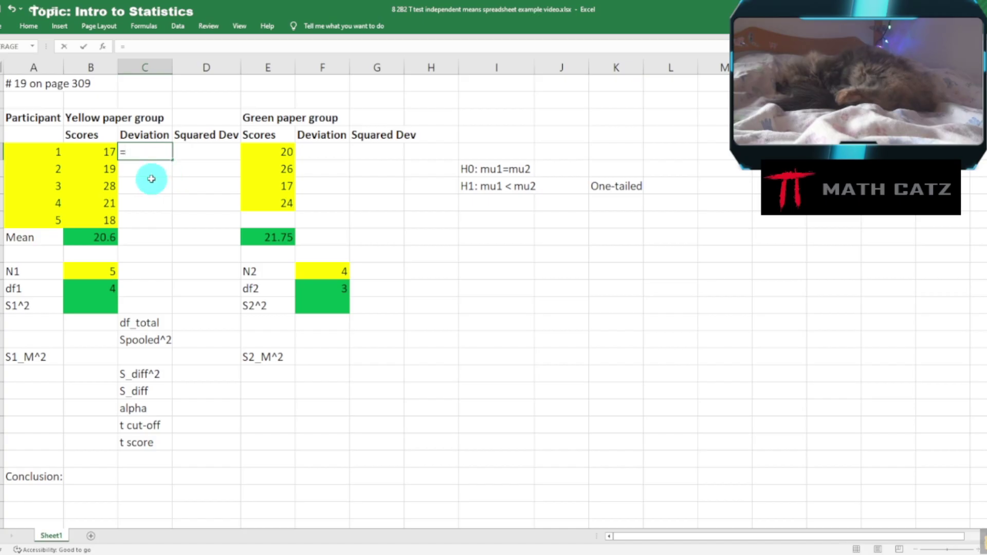
pyautogui.click(80, 151)
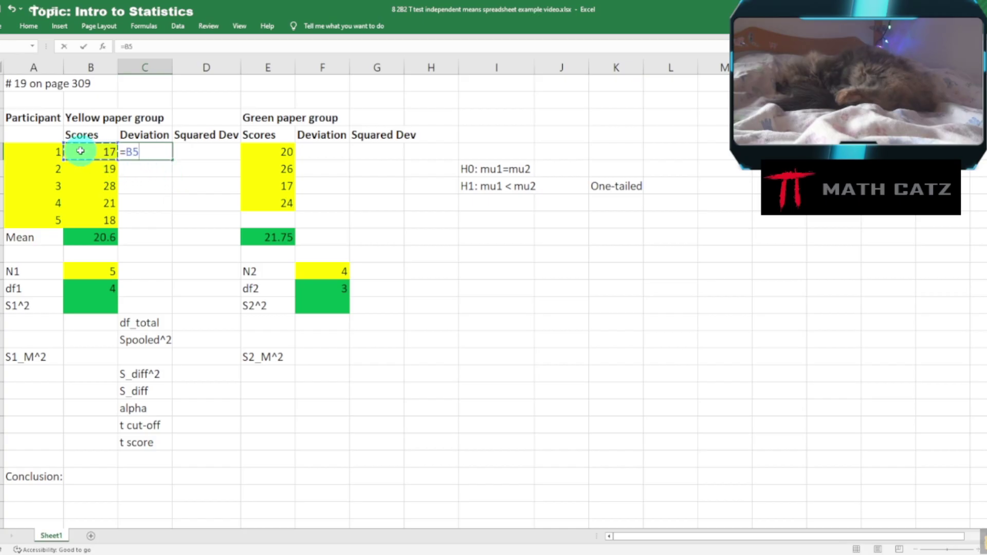
pyautogui.write('-')
pyautogui.click(85, 237)
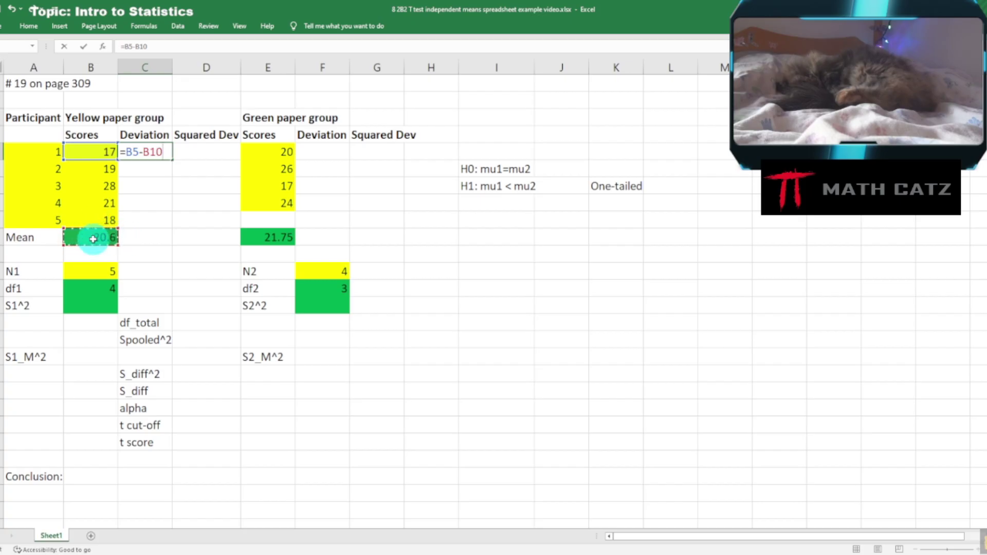
pyautogui.press('F4')
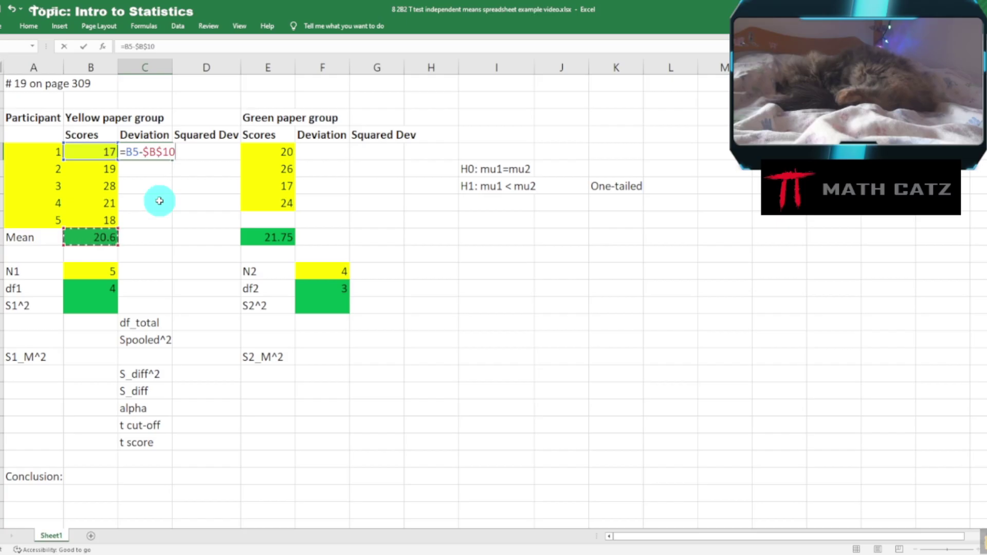
pyautogui.press('Return')
# Fill the yellow paper deviation formula from C5 down through C9 and check the copied formula in C8
pyautogui.click(161, 154)
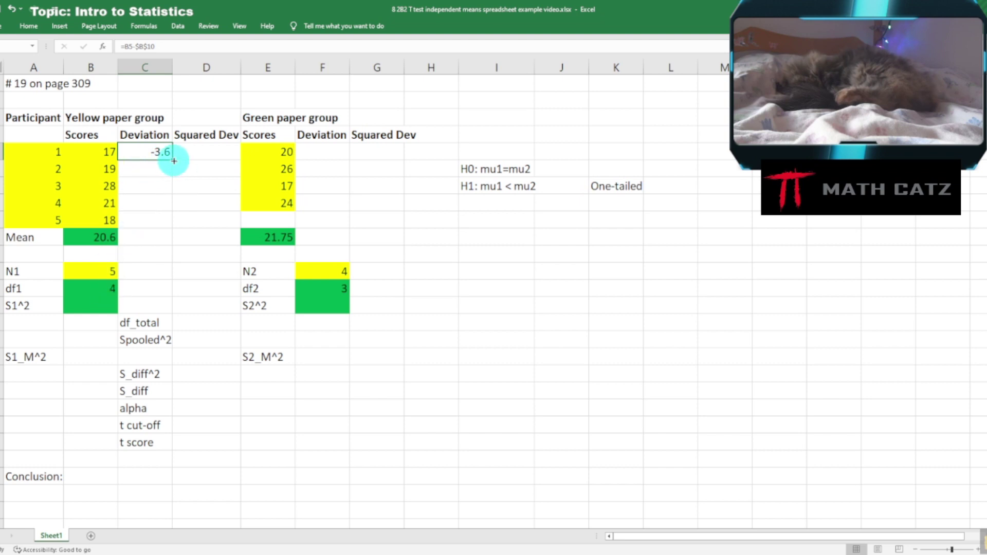
pyautogui.moveTo(174, 162); pyautogui.dragTo(170, 226)
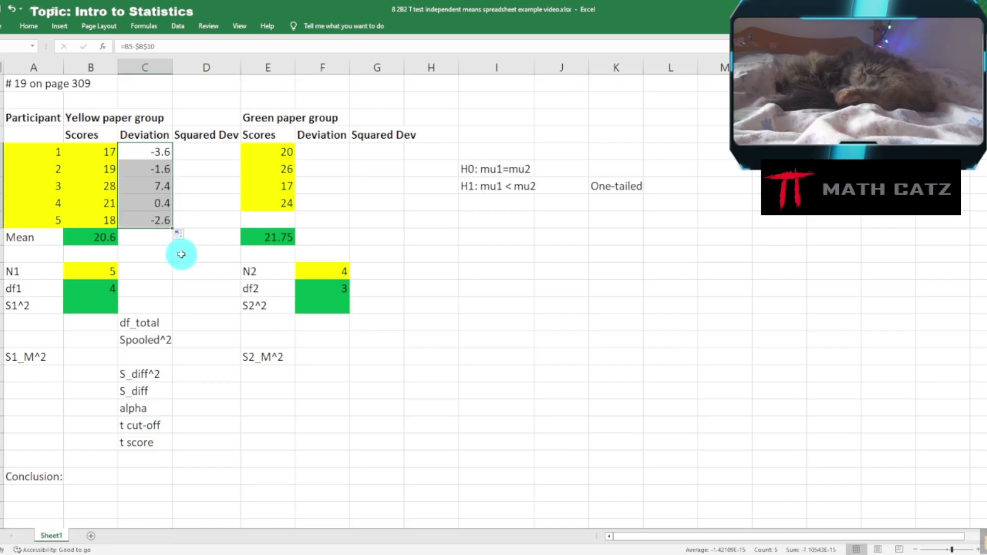
pyautogui.doubleClick(157, 203)
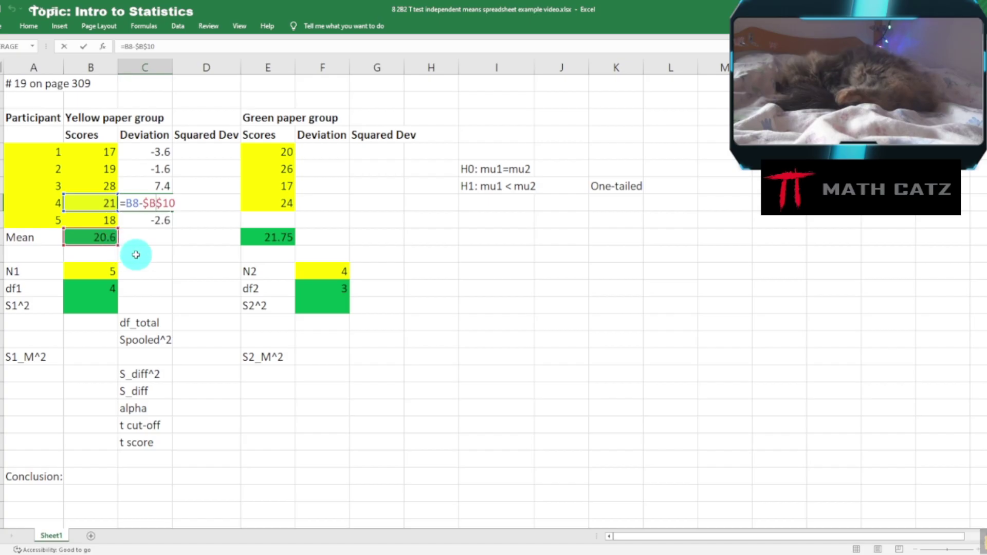
pyautogui.hotkey('ctrl', 'Return')
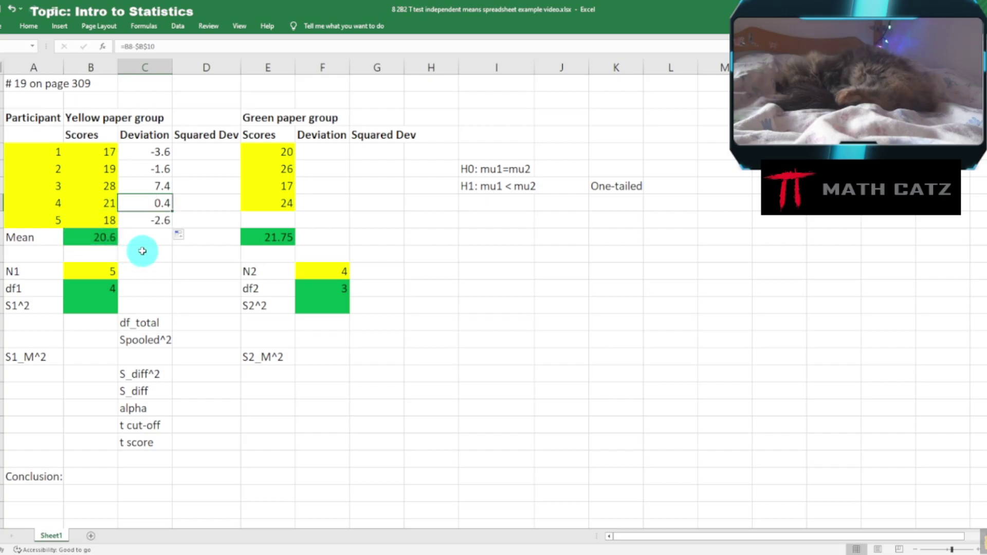
# Copy the deviation formula from C5 into F5 for the green paper group
pyautogui.click(143, 150)
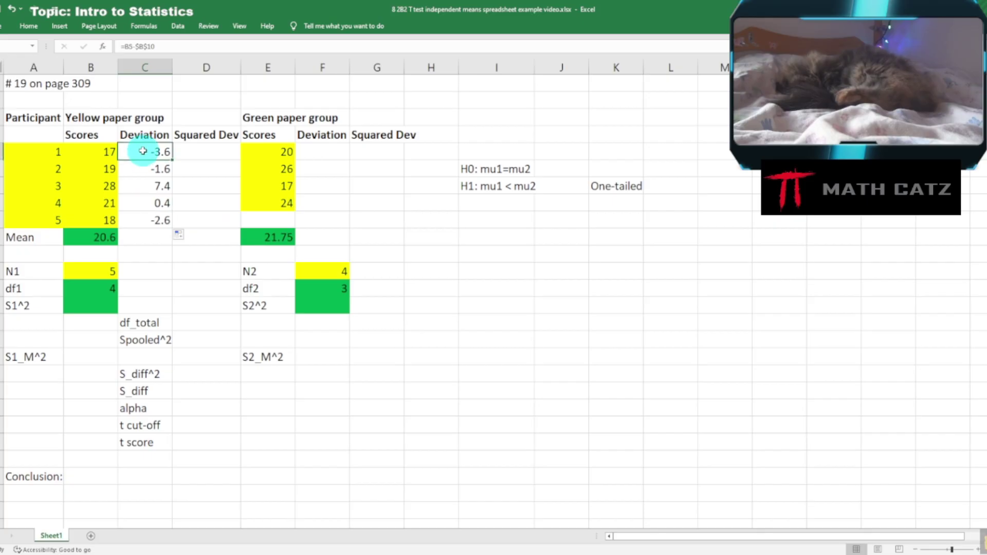
pyautogui.rightClick(145, 152)
pyautogui.click(166, 189)
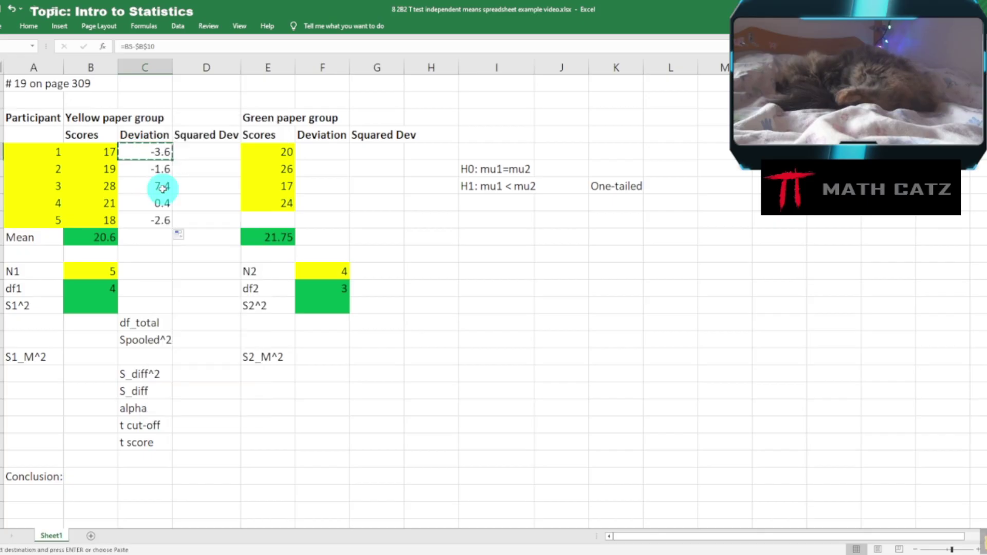
pyautogui.click(324, 150)
pyautogui.rightClick(324, 150)
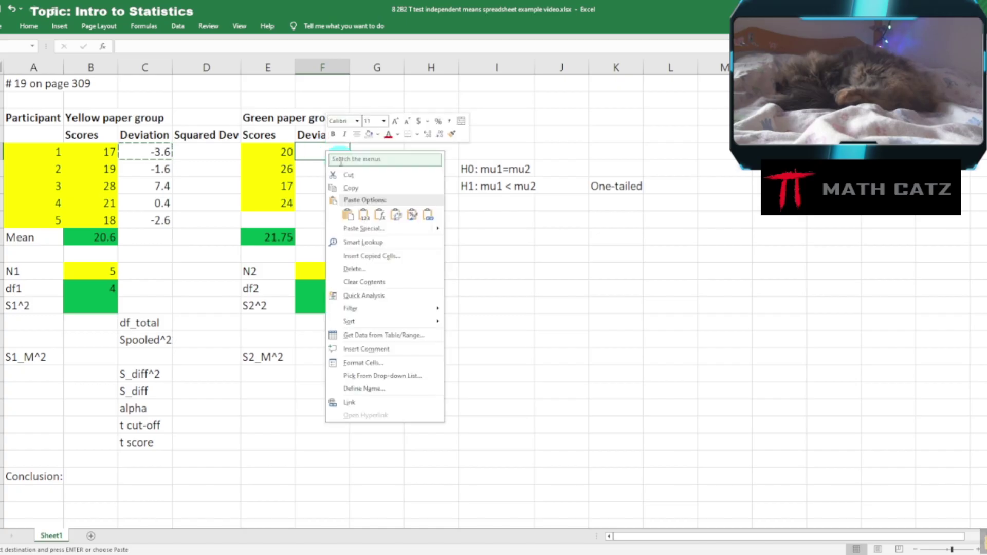
pyautogui.click(345, 215)
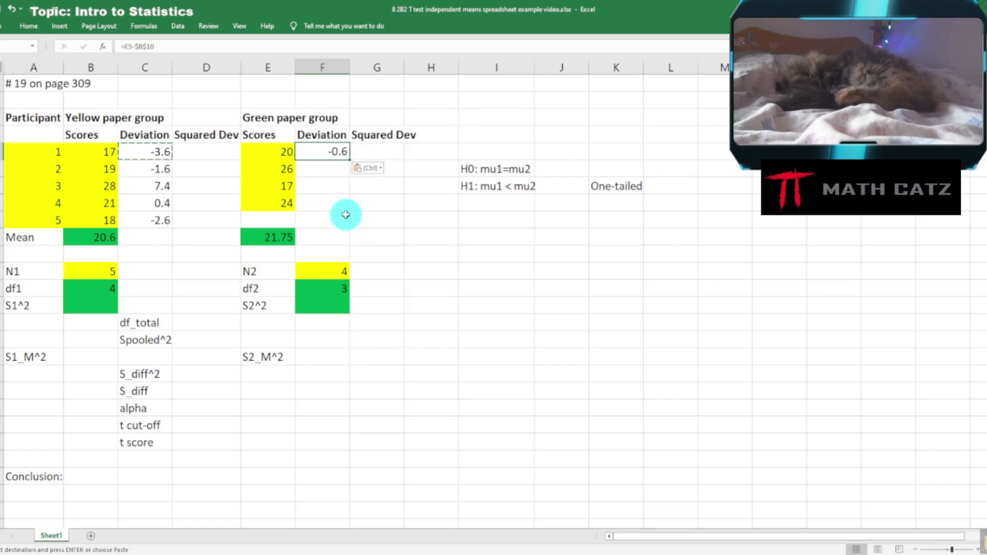
# Repoint the mean reference in F5 to the green paper mean so the formula reads =E5-$E$10, and recheck it
pyautogui.doubleClick(319, 151)
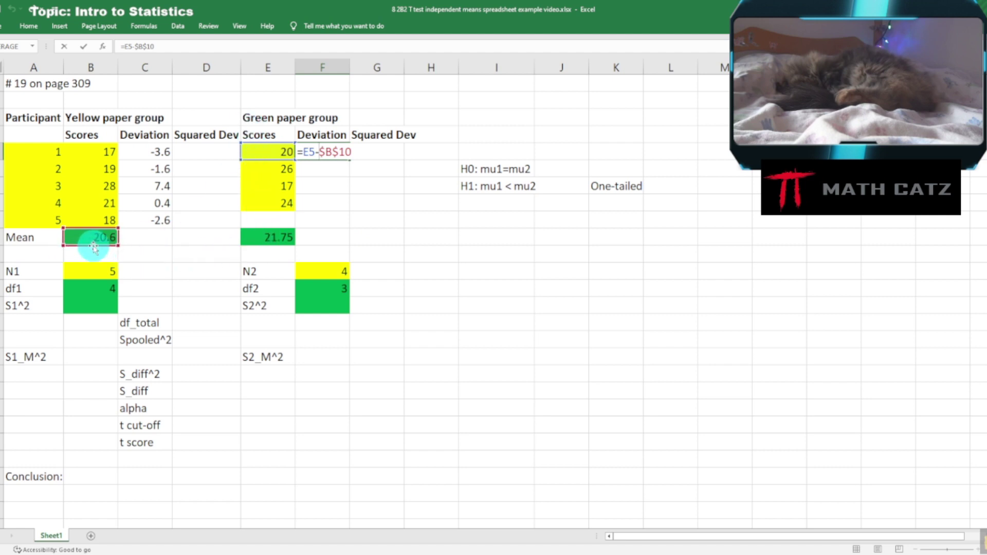
pyautogui.moveTo(95, 250); pyautogui.dragTo(247, 238)
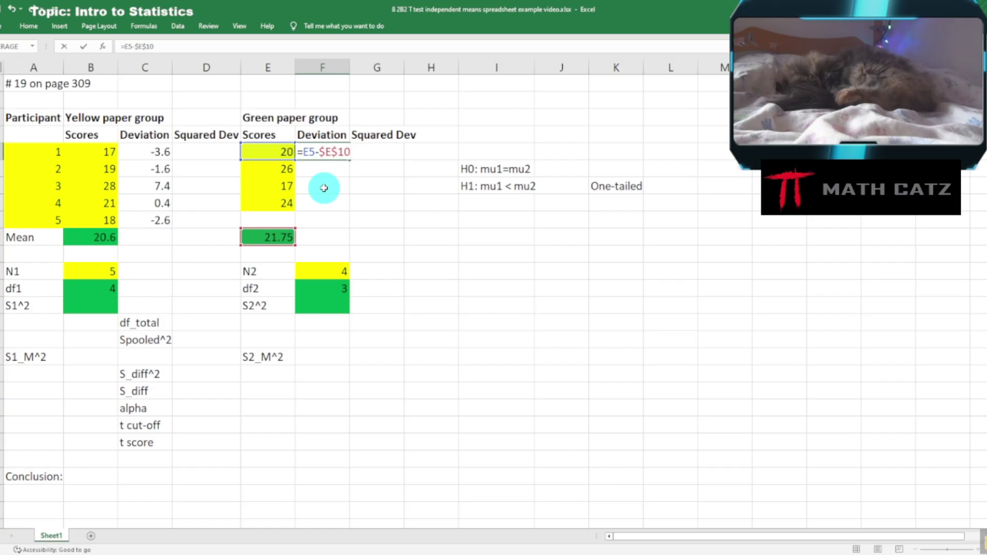
pyautogui.press('Return')
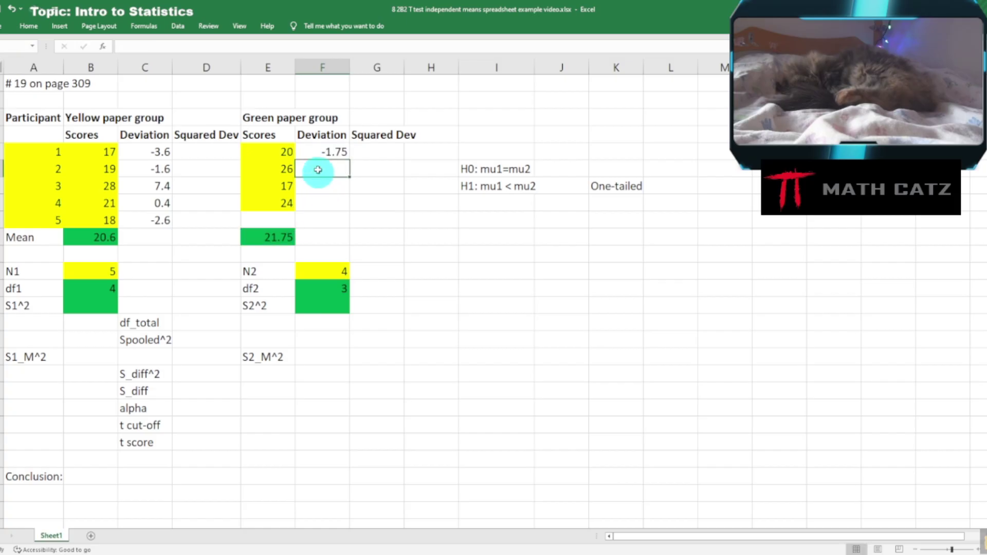
pyautogui.click(325, 153)
pyautogui.doubleClick(324, 154)
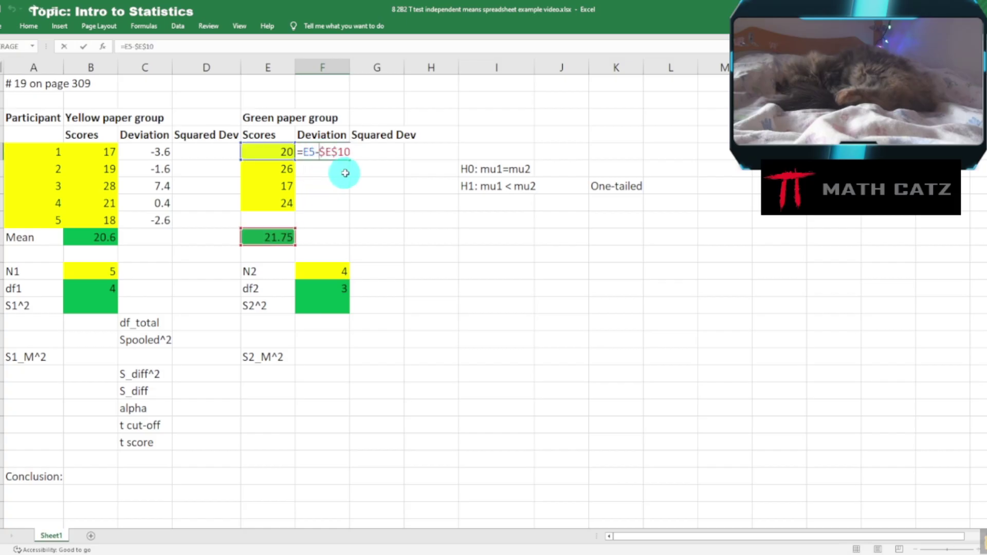
pyautogui.press('Escape')
# Fill the green paper deviation formula from F5 down through F8 and check the copied formula in F6
pyautogui.moveTo(352, 162); pyautogui.dragTo(360, 211)
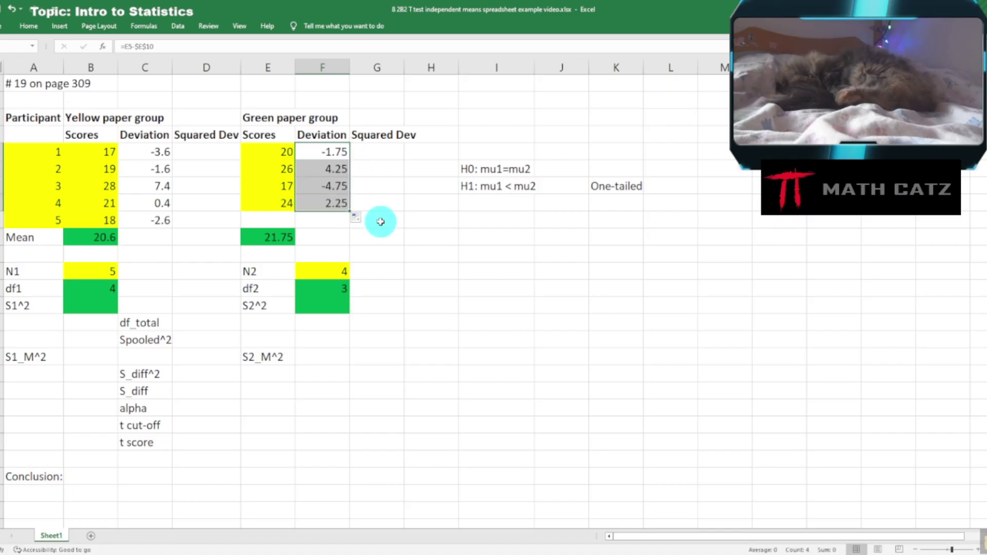
pyautogui.doubleClick(329, 169)
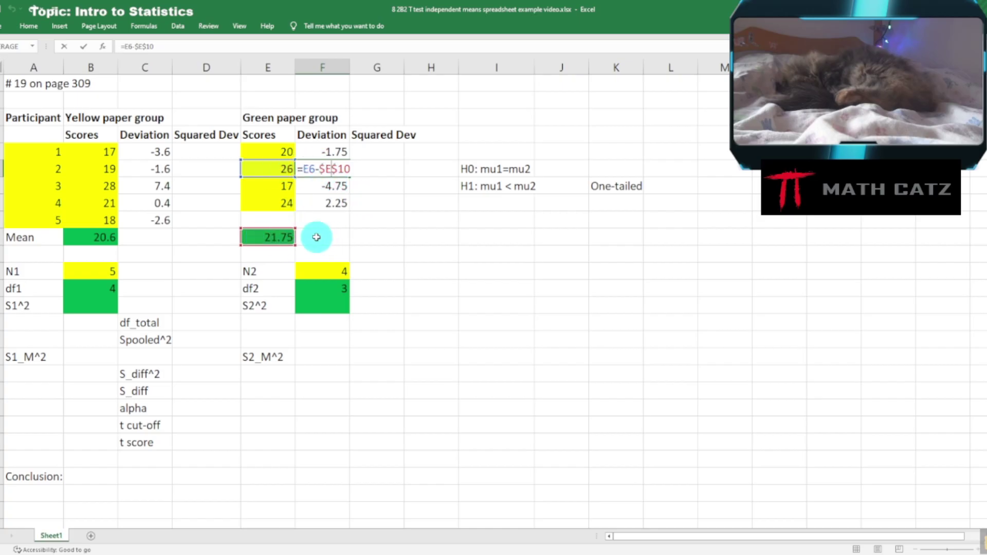
pyautogui.press('Escape')
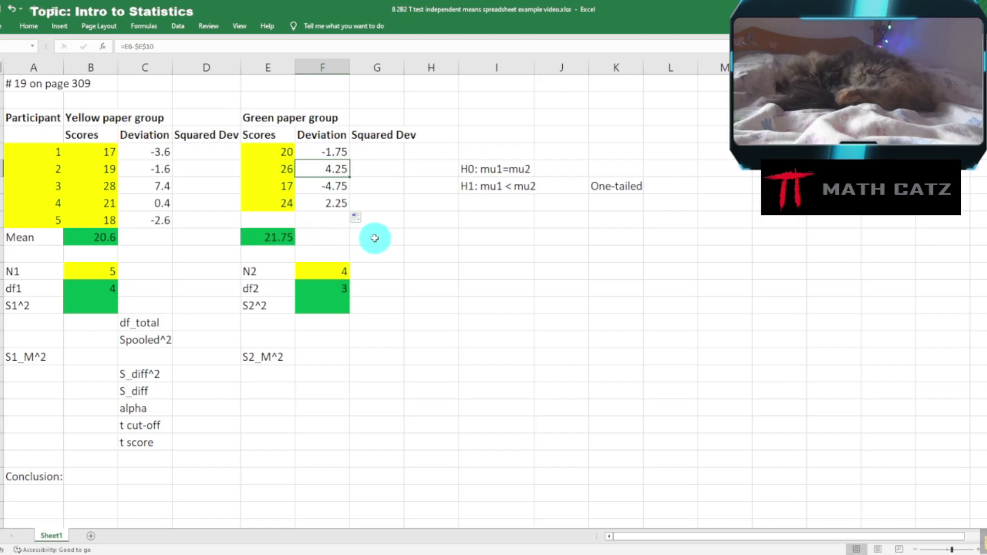
# Calculate the yellow paper squared deviations with =C5^2 in D5, filled down through D9
pyautogui.click(206, 154)
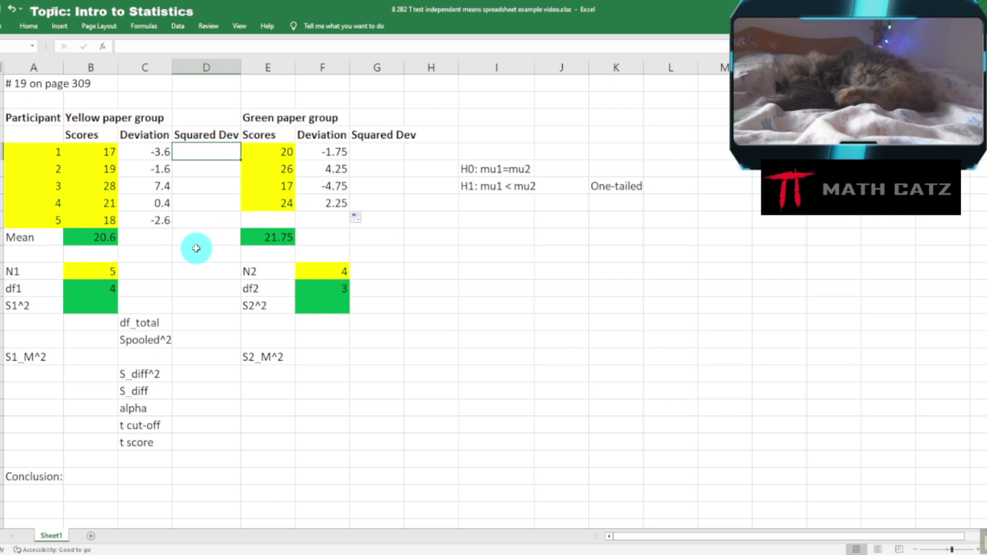
pyautogui.write('=')
pyautogui.click(142, 149)
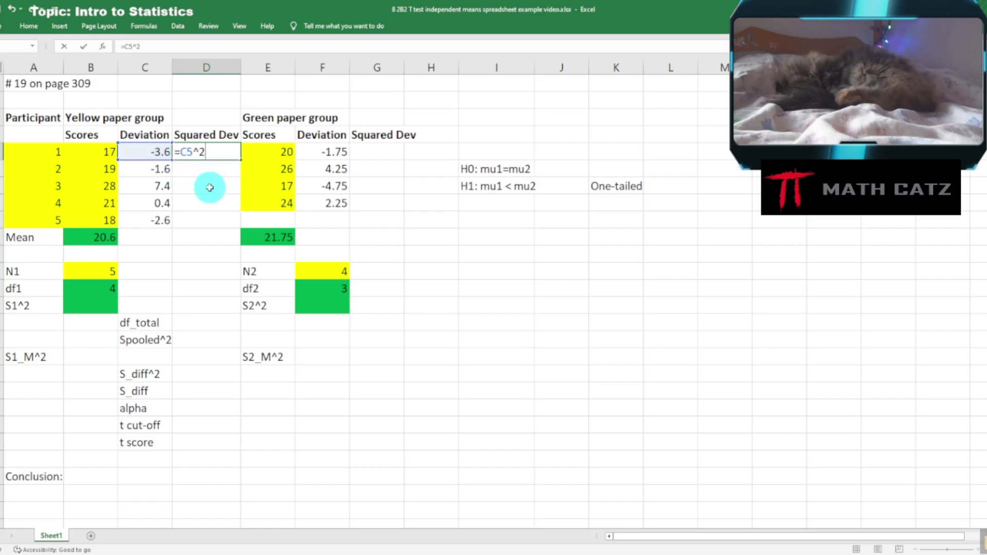
pyautogui.press('Return')
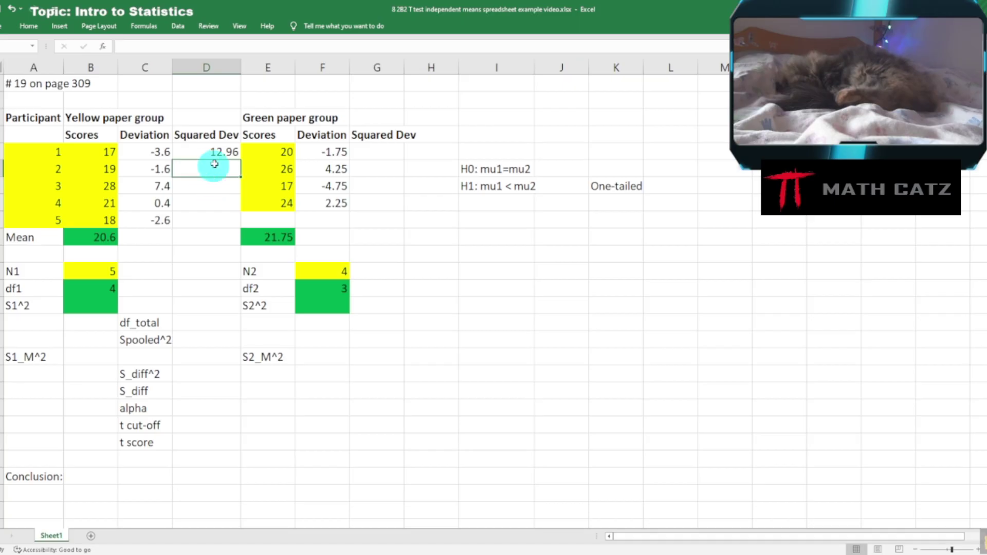
pyautogui.click(226, 152)
pyautogui.moveTo(234, 154); pyautogui.dragTo(231, 222)
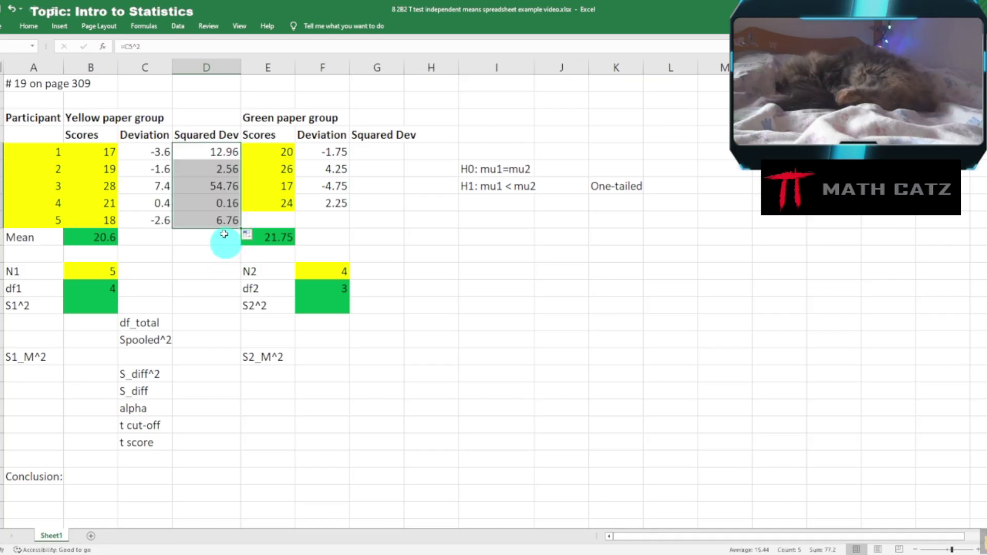
# Copy the squared deviation formula from D5 into G5 for the green paper group and open it for review
pyautogui.click(209, 153)
pyautogui.rightClick(209, 154)
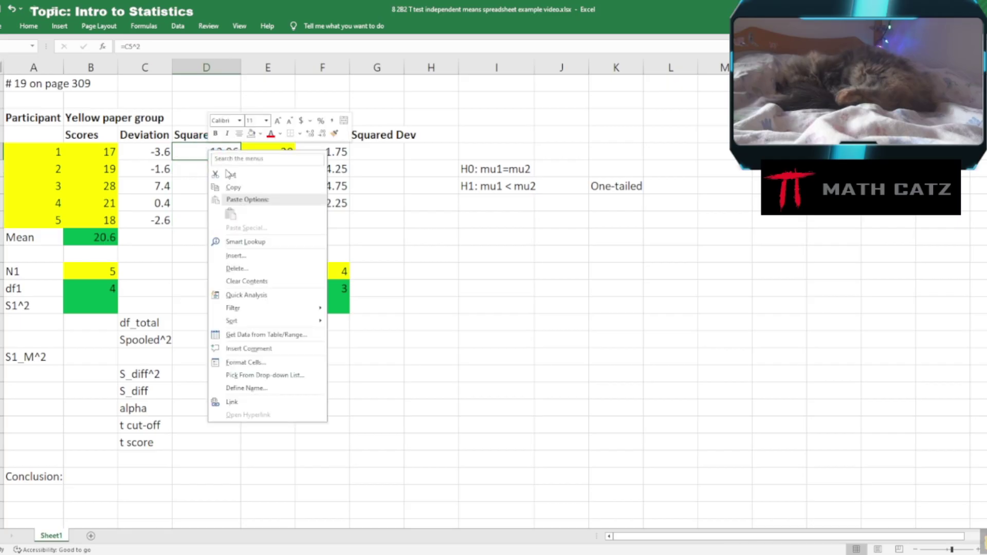
pyautogui.click(230, 187)
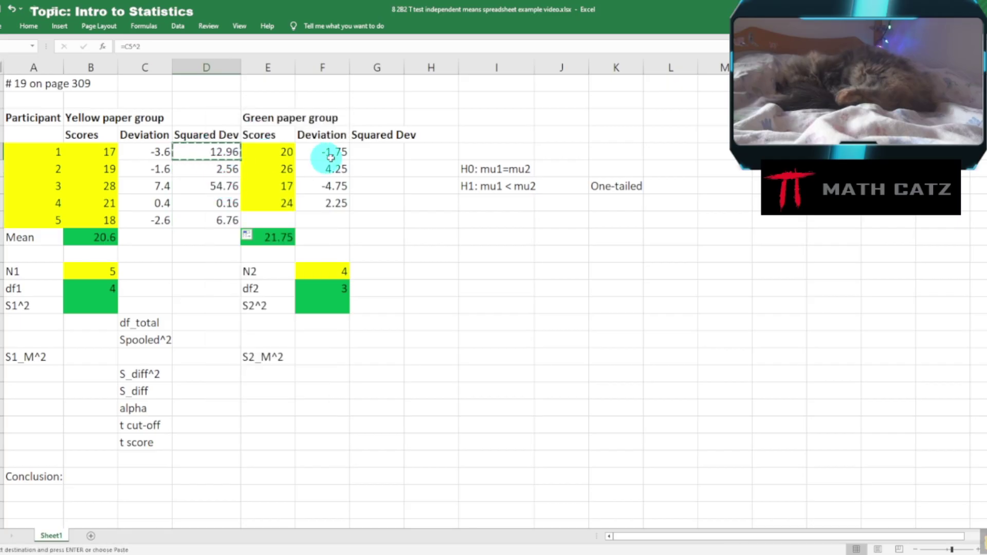
pyautogui.click(369, 154)
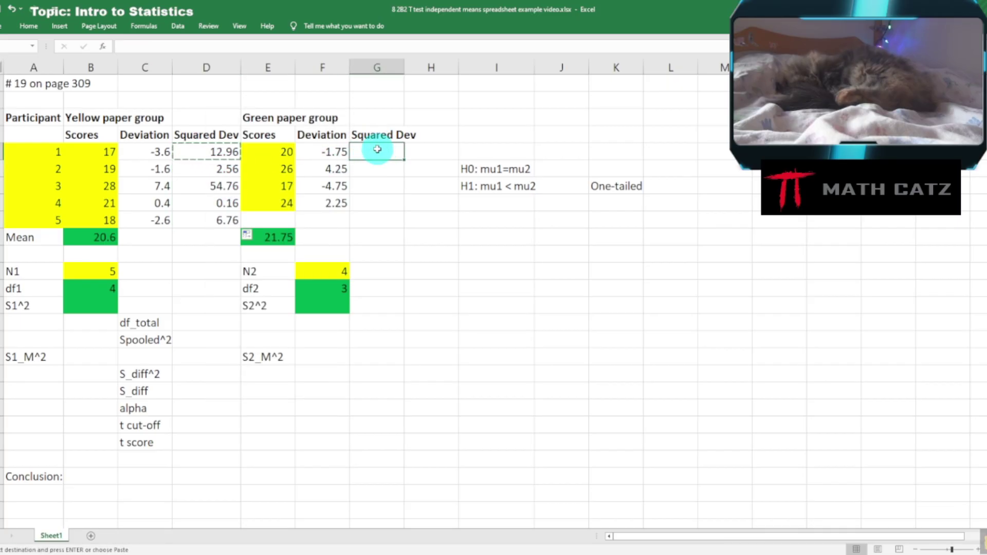
pyautogui.rightClick(375, 153)
pyautogui.click(400, 217)
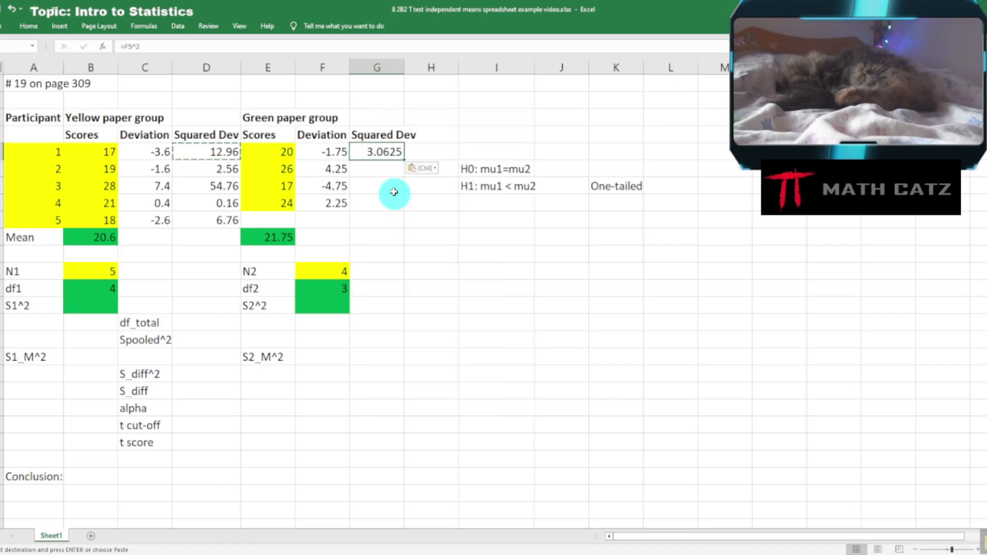
pyautogui.doubleClick(380, 154)
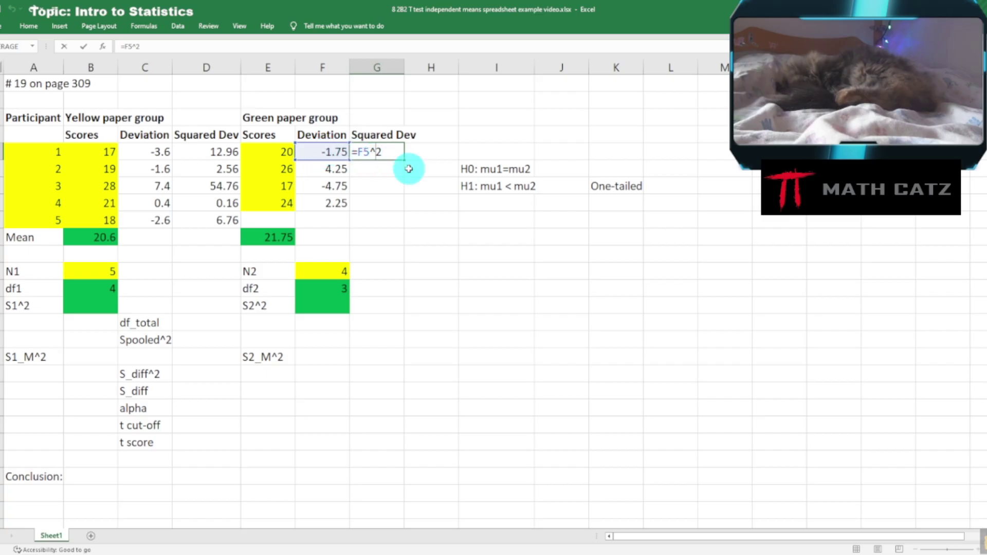
# Confirm the squared deviation formula =F5^2 in G5 and fill it down through G8 for the green paper group
pyautogui.hotkey('ctrl', 'Return')
pyautogui.moveTo(404, 161); pyautogui.dragTo(404, 206)
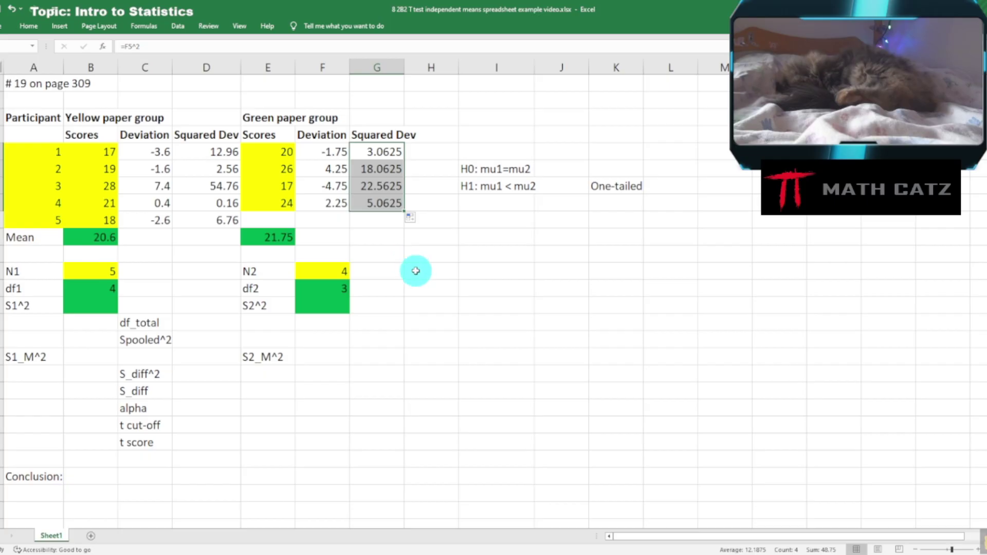
pyautogui.click(417, 271)
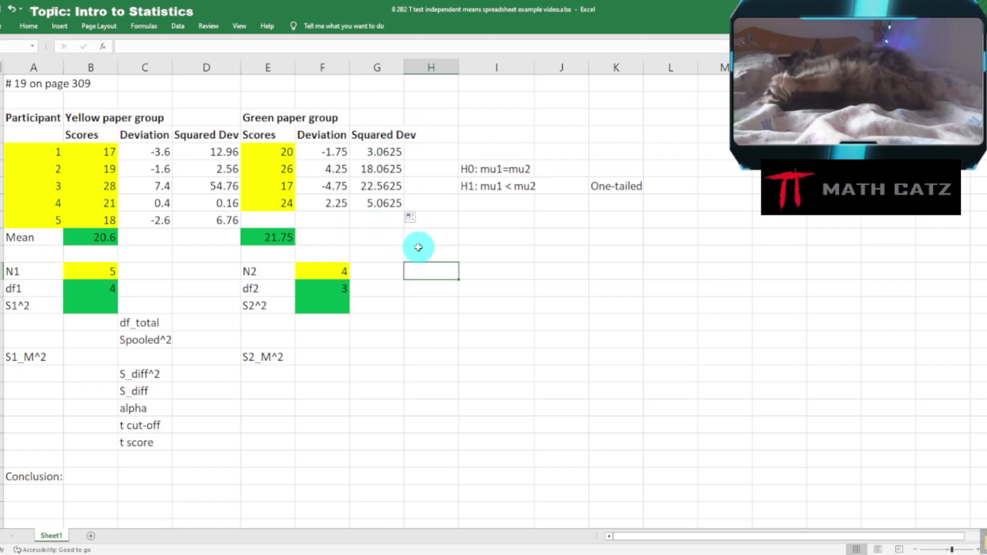
pyautogui.moveTo(469, 149); pyautogui.dragTo(480, 246)
pyautogui.click(509, 249)
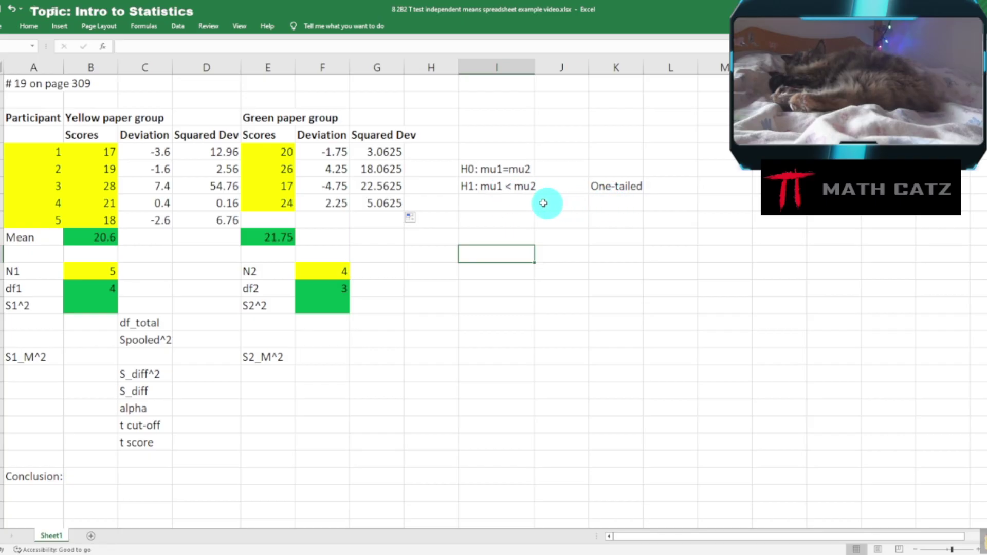
pyautogui.click(471, 187)
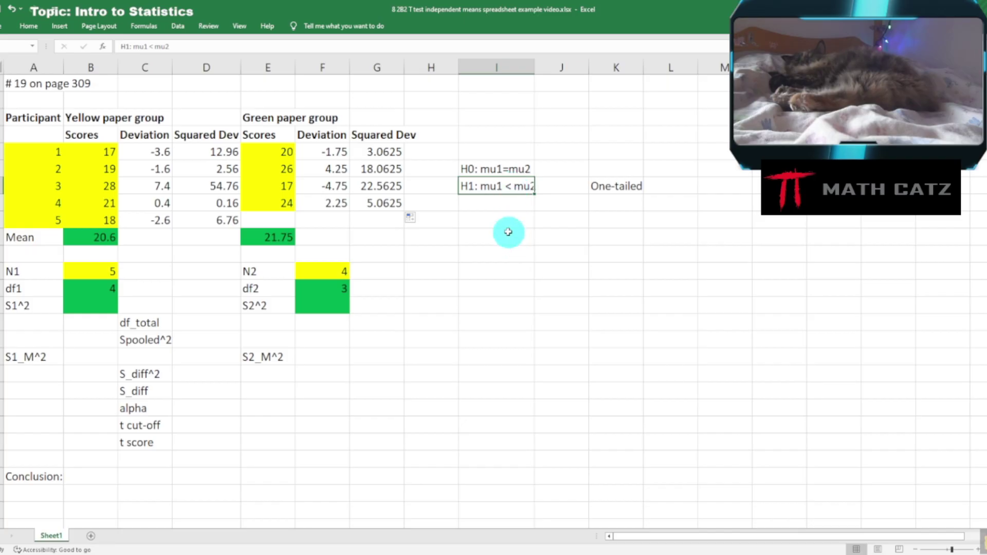
pyautogui.click(498, 220)
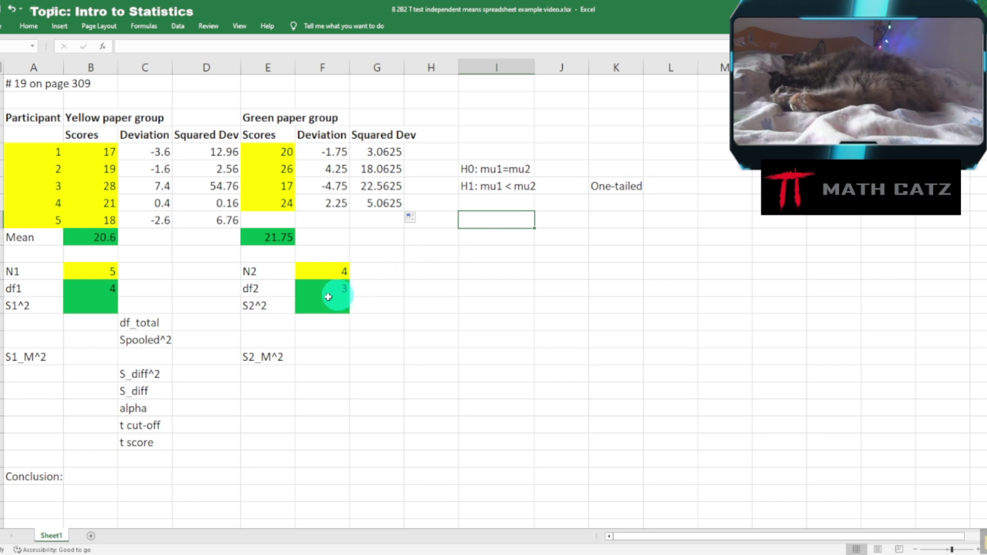
# Sum the yellow paper squared deviations in the S1^2 cell B14 with =SUM(D5:D9)
pyautogui.click(74, 308)
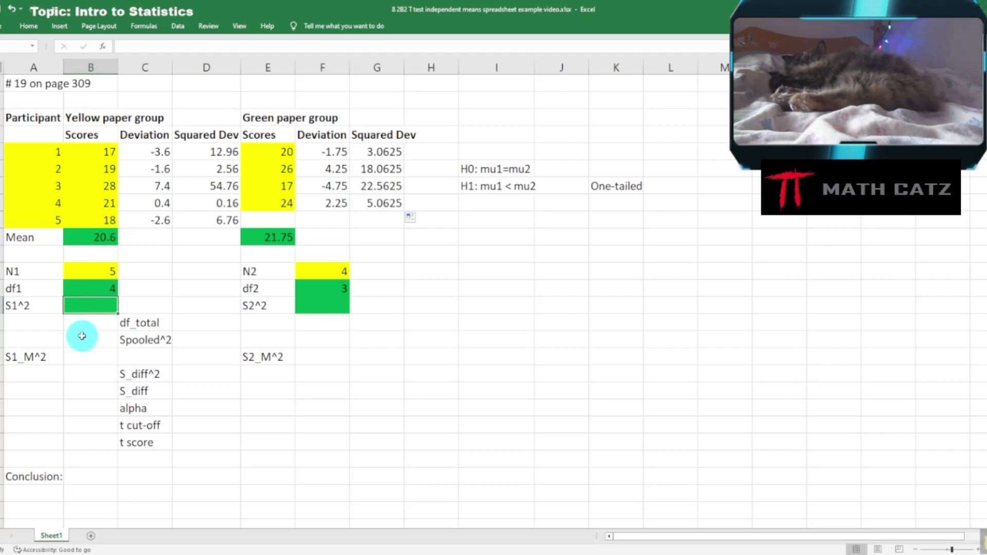
pyautogui.write('=')
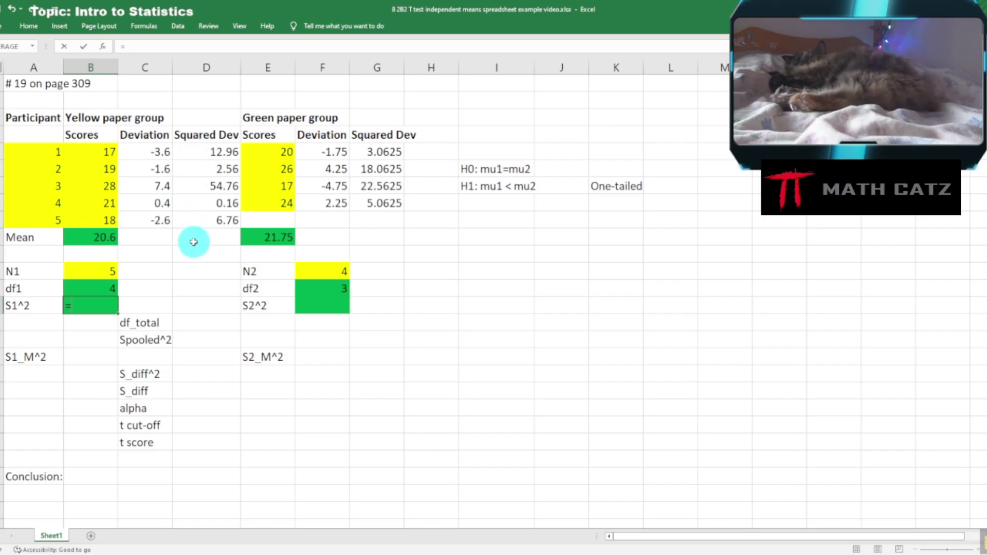
pyautogui.write('sum')
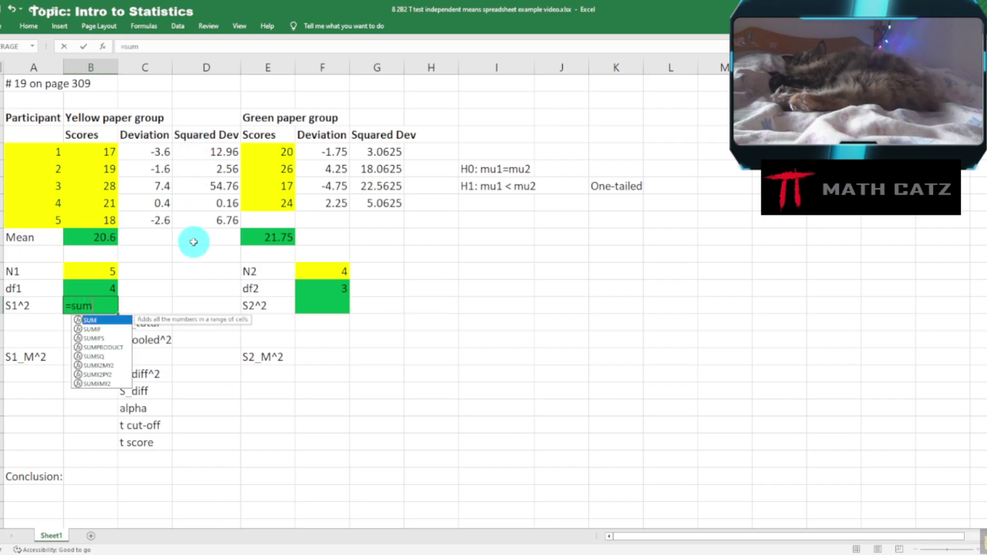
pyautogui.press('Tab')
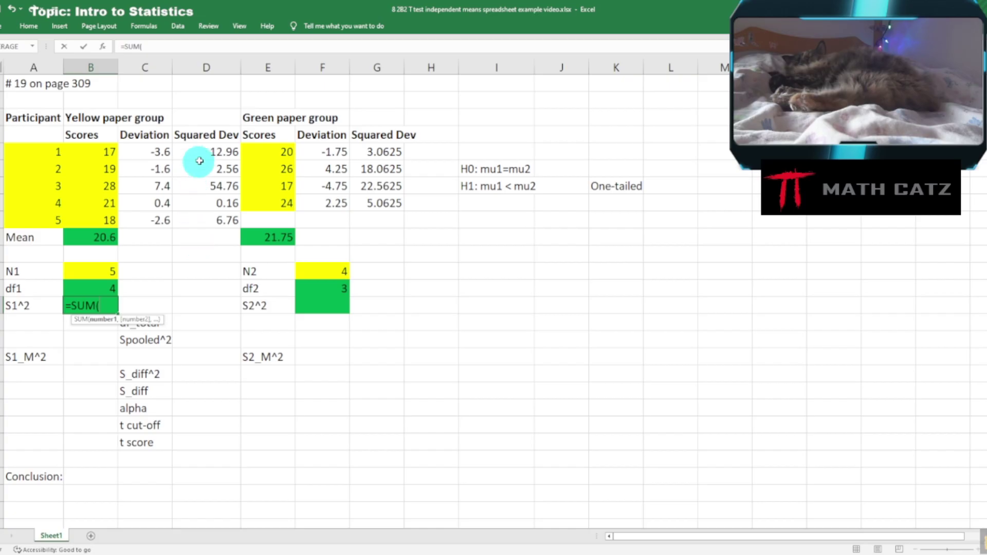
pyautogui.moveTo(196, 150); pyautogui.dragTo(201, 220)
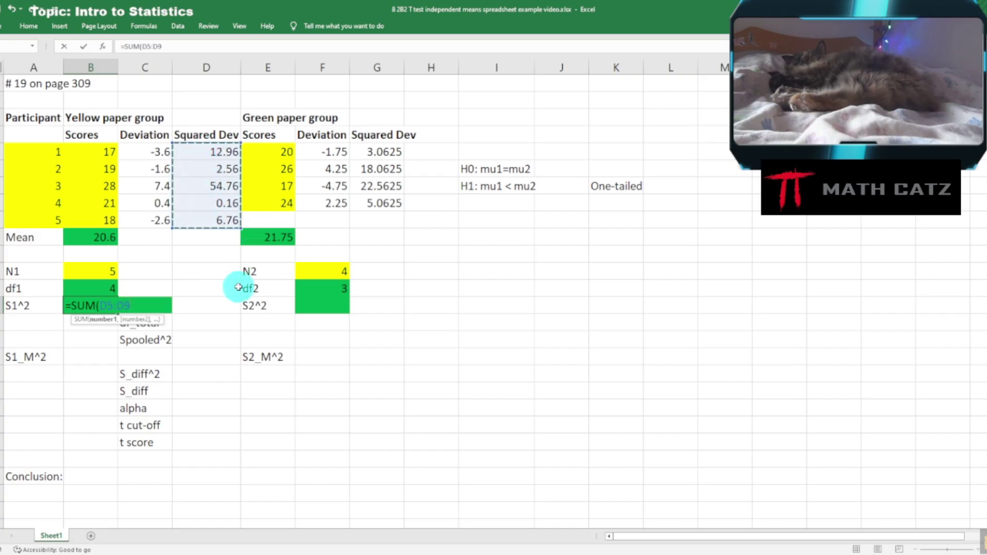
pyautogui.write(')')
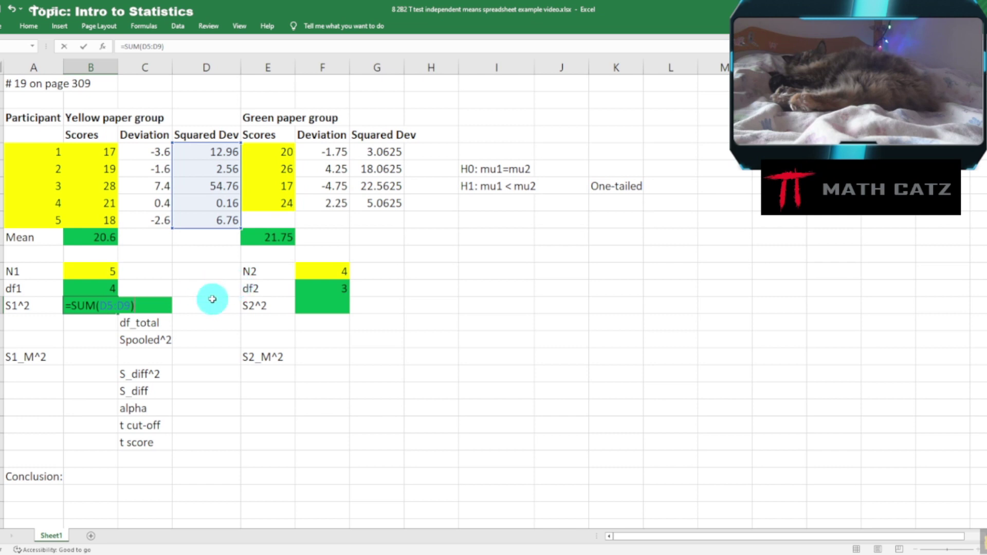
pyautogui.click(79, 288)
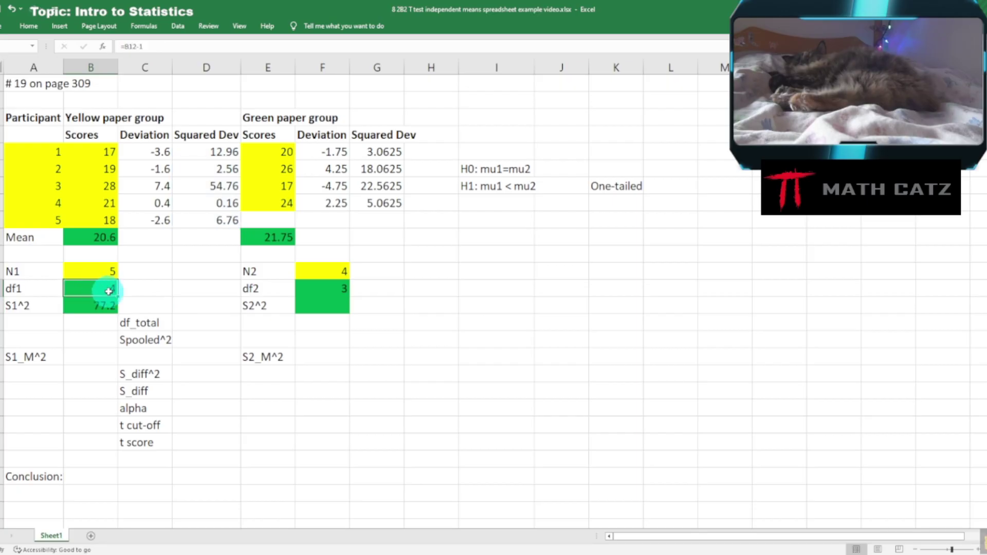
# Extend the S1^2 formula in B14 to divide by df1 so it reads =SUM(D5:D9)/B13
pyautogui.click(89, 305)
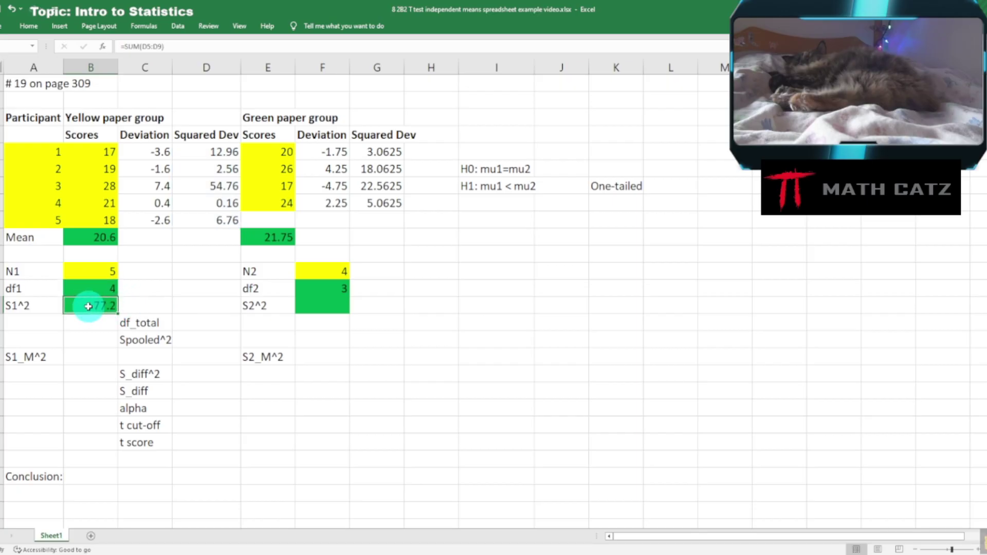
pyautogui.click(178, 47)
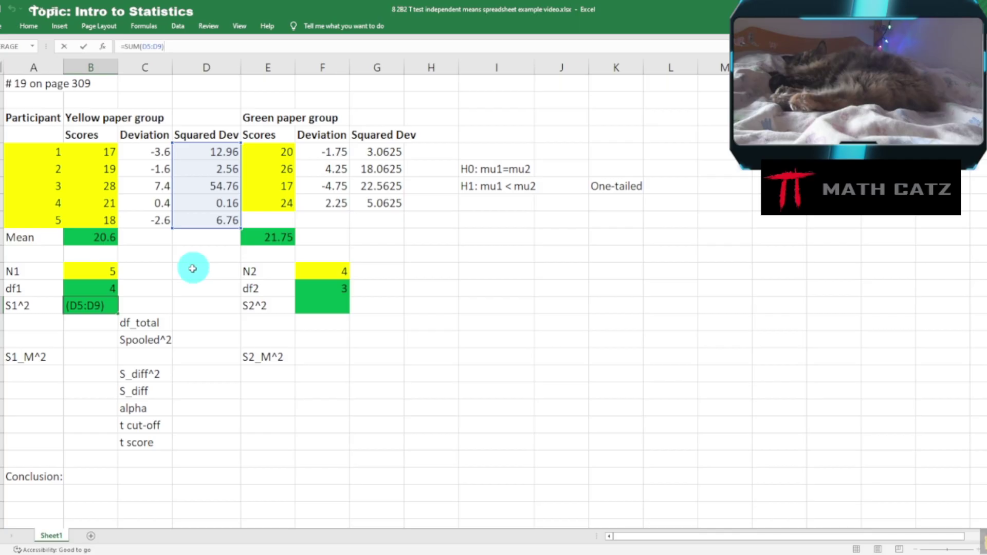
pyautogui.doubleClick(80, 304)
pyautogui.click(137, 306)
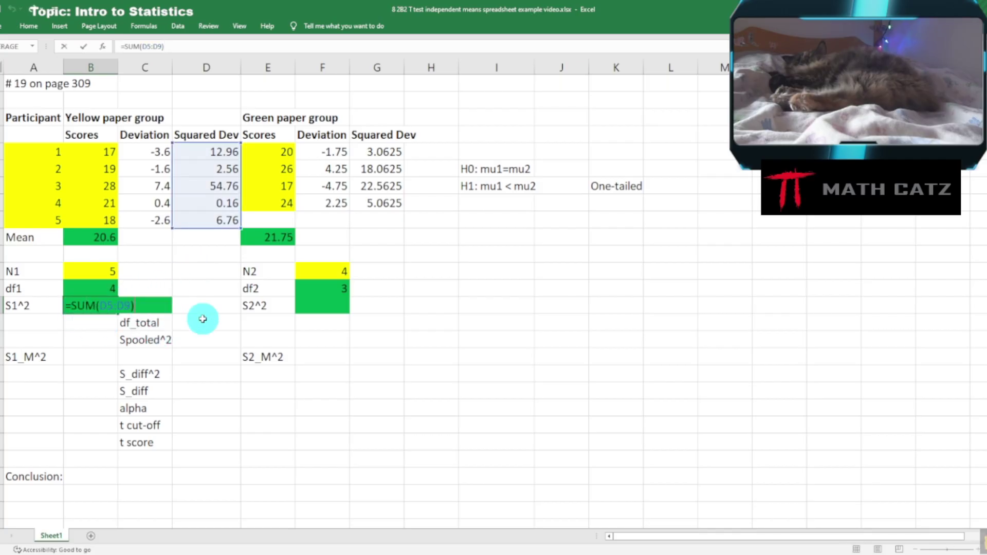
pyautogui.write('/')
pyautogui.click(91, 289)
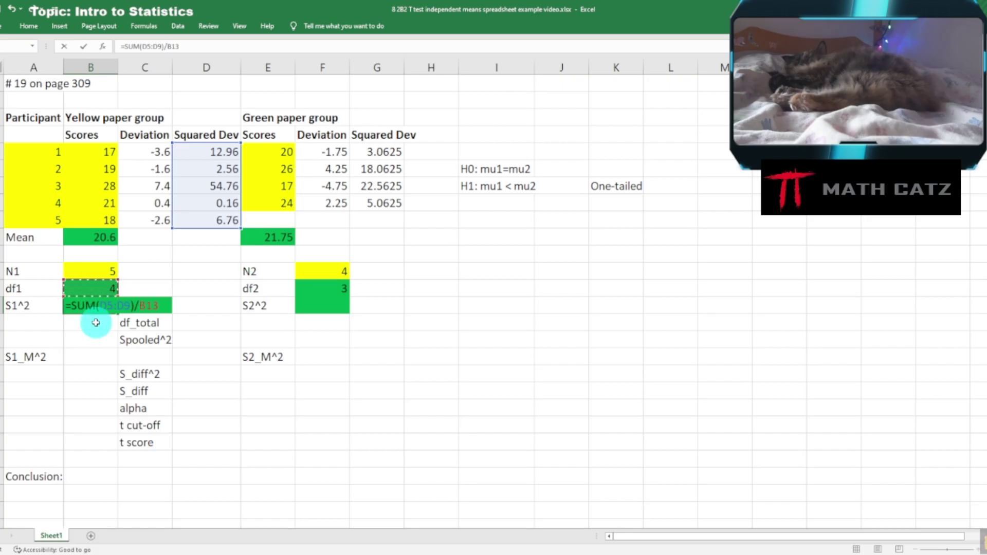
pyautogui.press('Return')
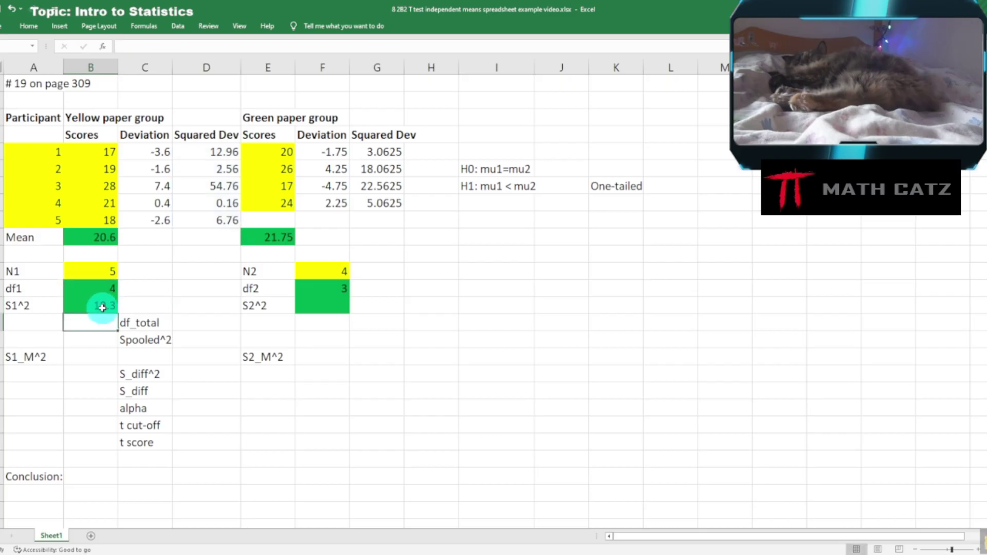
# Copy the S1^2 variance formula from B14 into the S2^2 cell F14 for the green paper group
pyautogui.rightClick(102, 304)
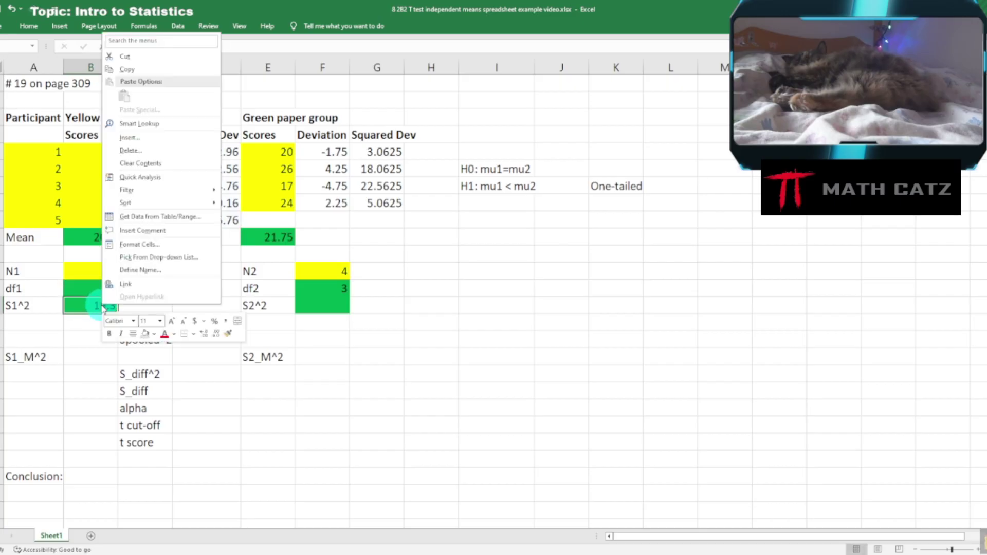
pyautogui.click(127, 69)
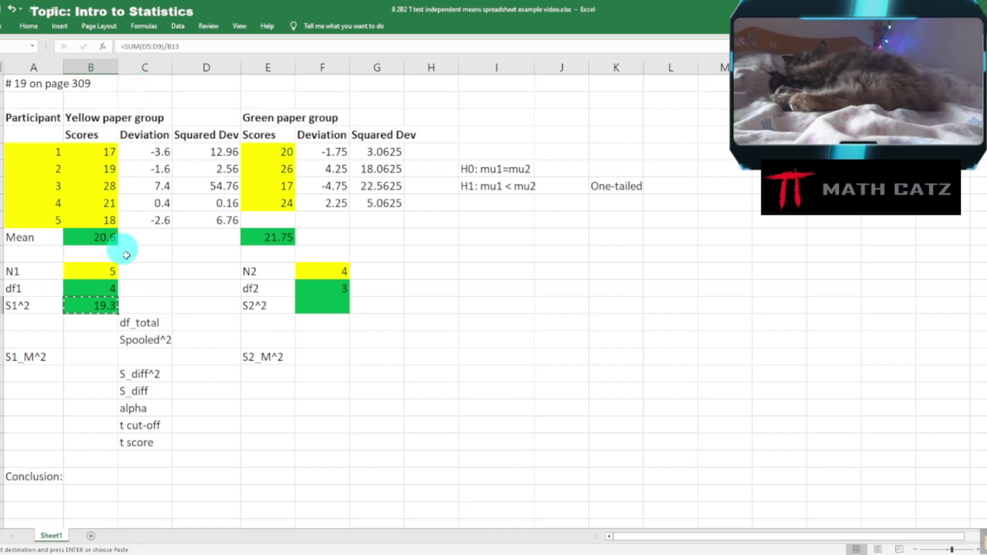
pyautogui.rightClick(307, 306)
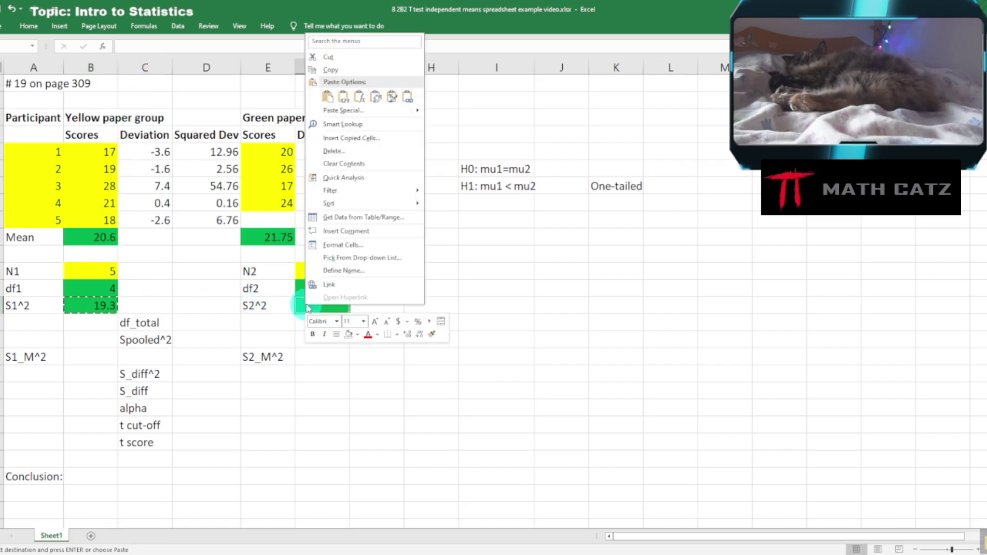
pyautogui.click(328, 97)
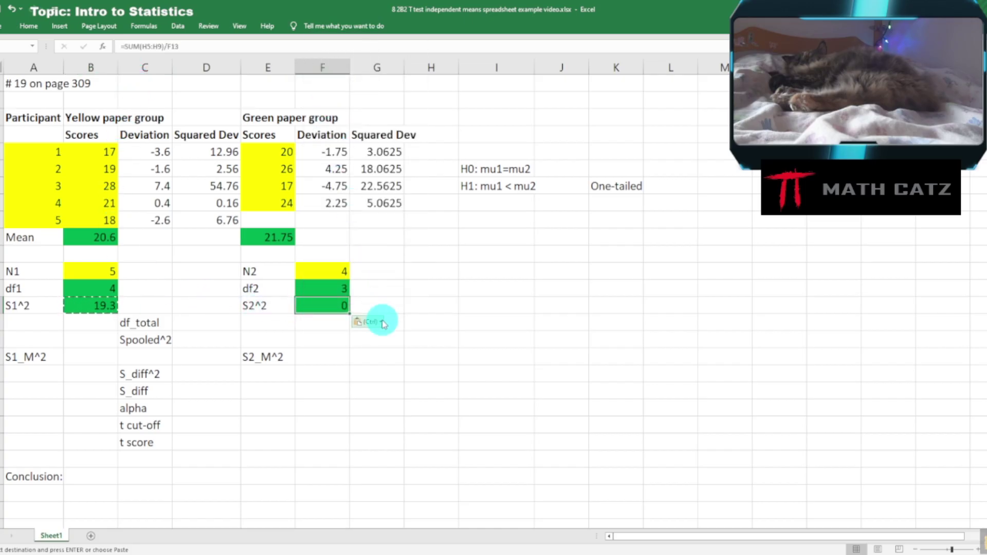
# Correct the summed range in F14 to the green paper squared deviations, making it =SUM(G5:G8)/F13, and recheck the formula
pyautogui.doubleClick(320, 305)
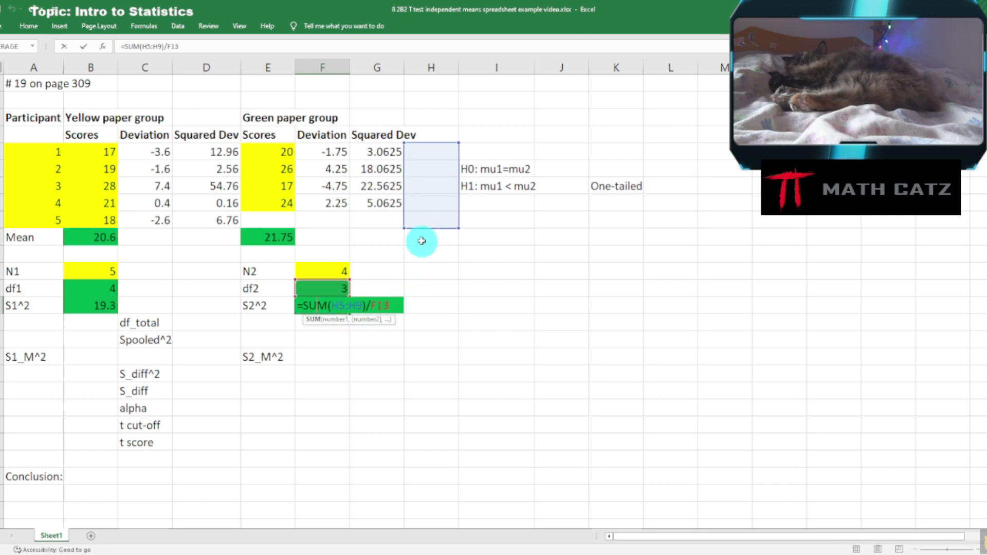
pyautogui.moveTo(423, 230); pyautogui.dragTo(402, 213)
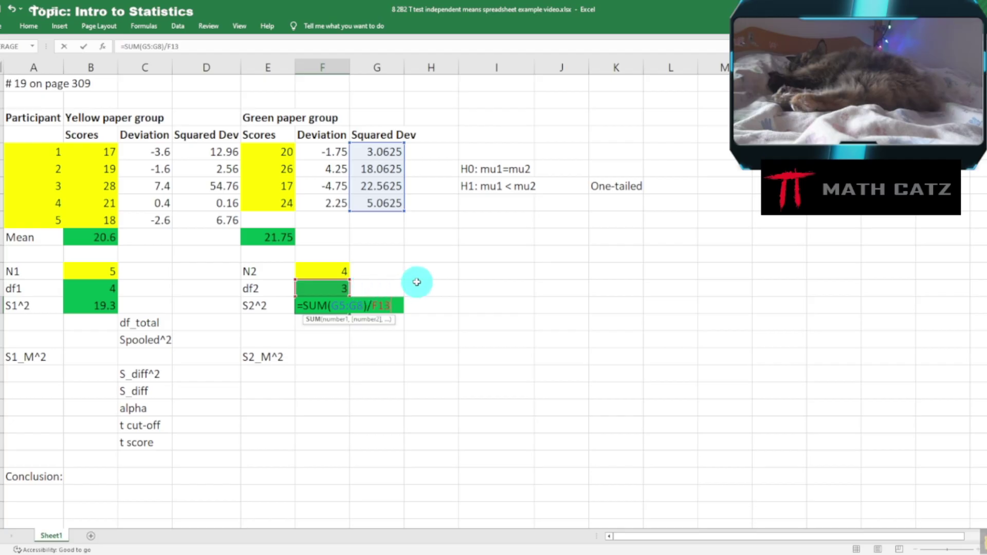
pyautogui.press('Return')
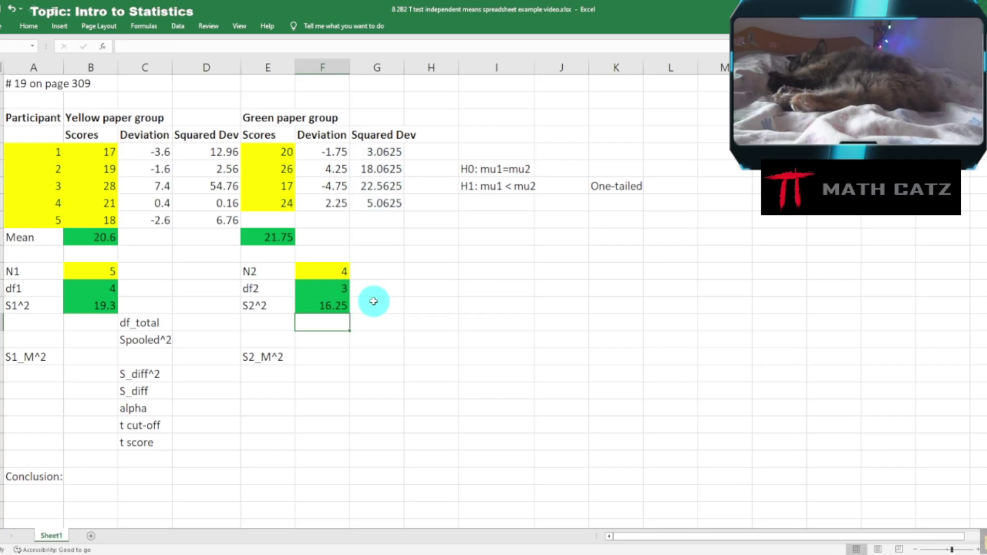
pyautogui.click(316, 305)
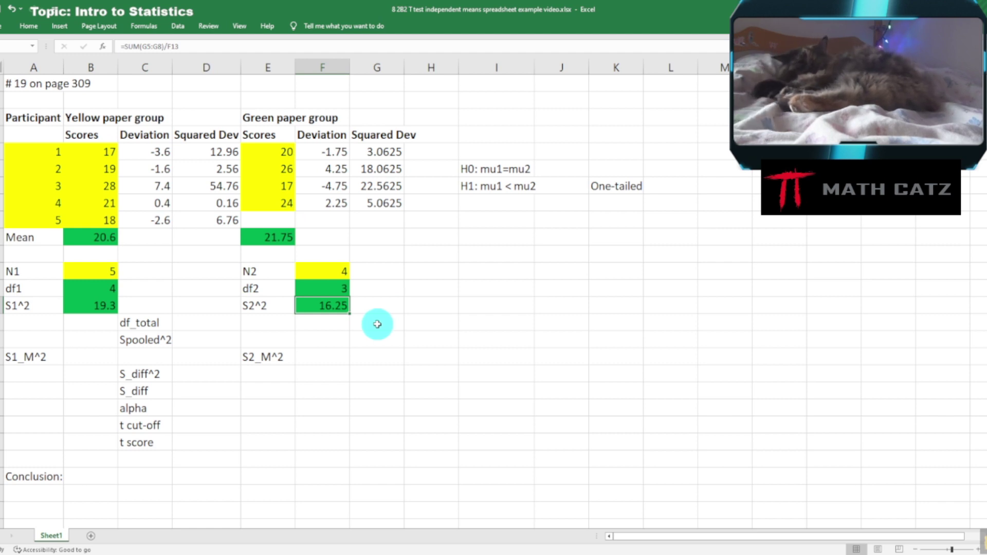
pyautogui.click(378, 323)
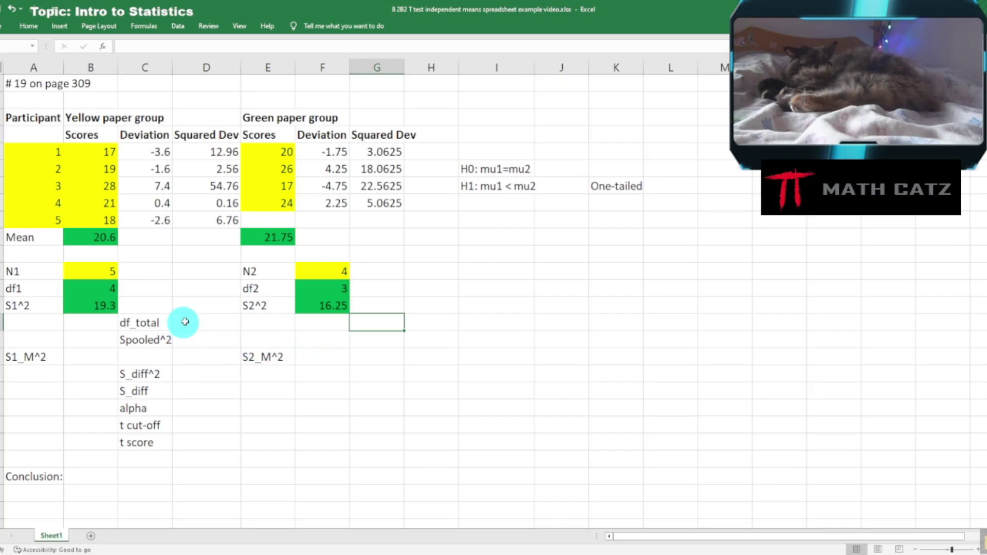
# Calculate df_total in D15 by adding both groups' degrees of freedom with =B13+F13
pyautogui.click(205, 322)
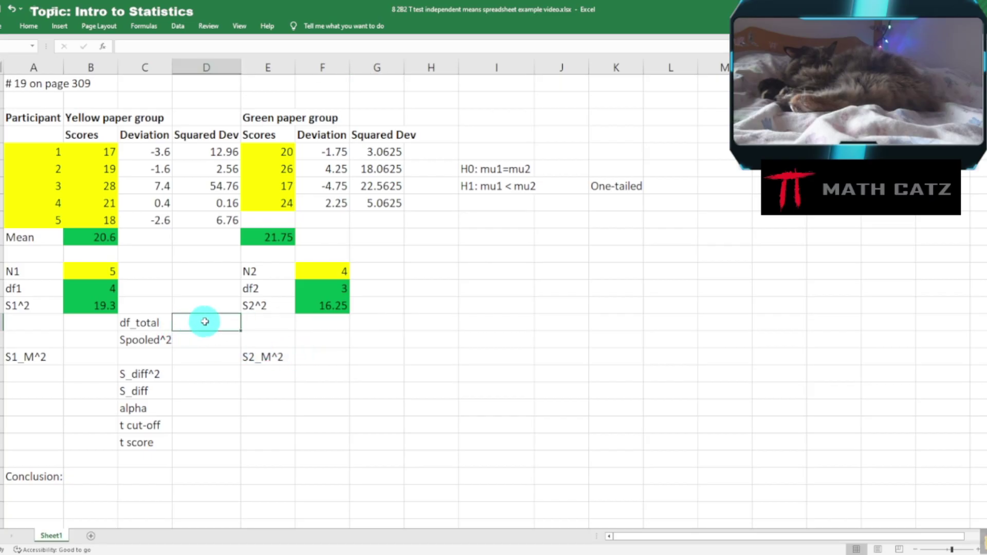
pyautogui.write('=')
pyautogui.click(80, 288)
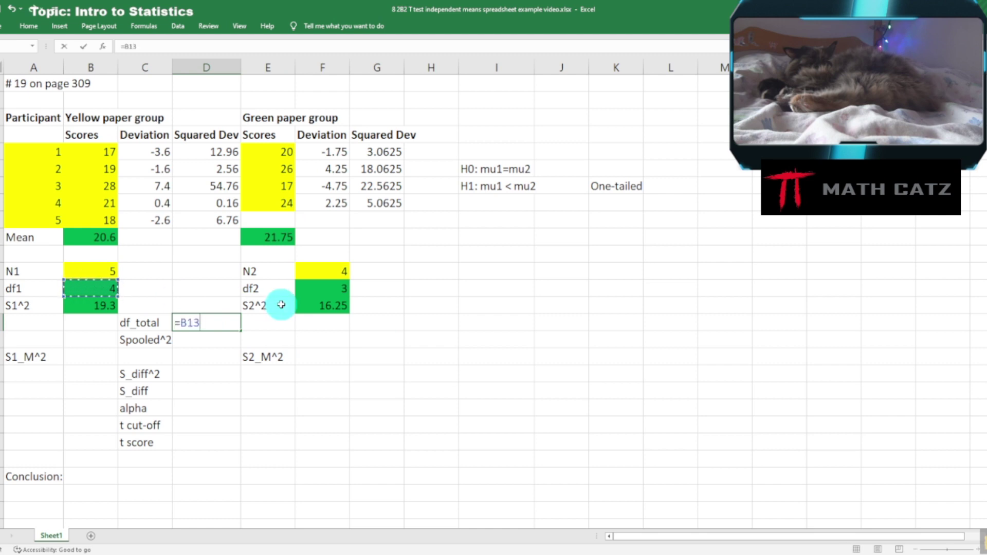
pyautogui.write('+')
pyautogui.click(316, 290)
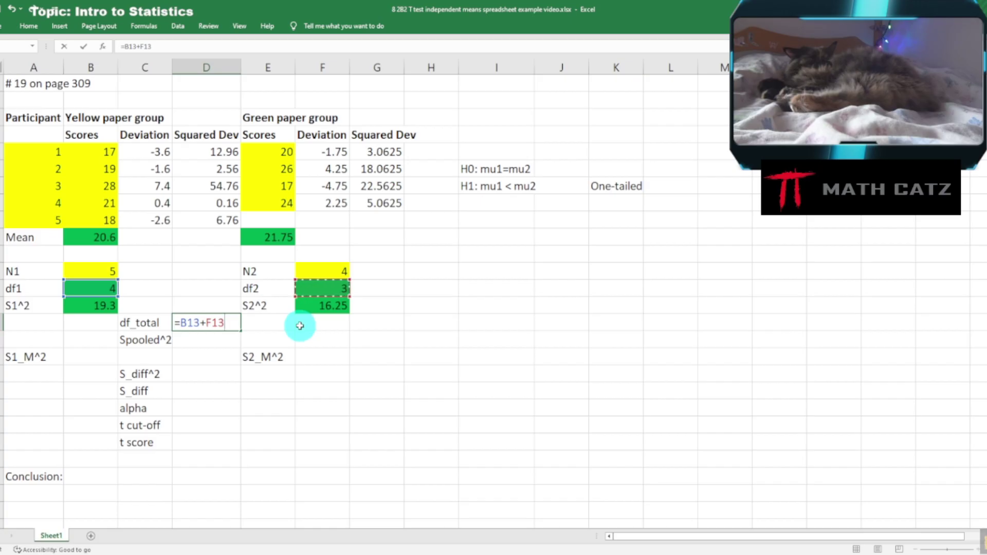
pyautogui.press('Return')
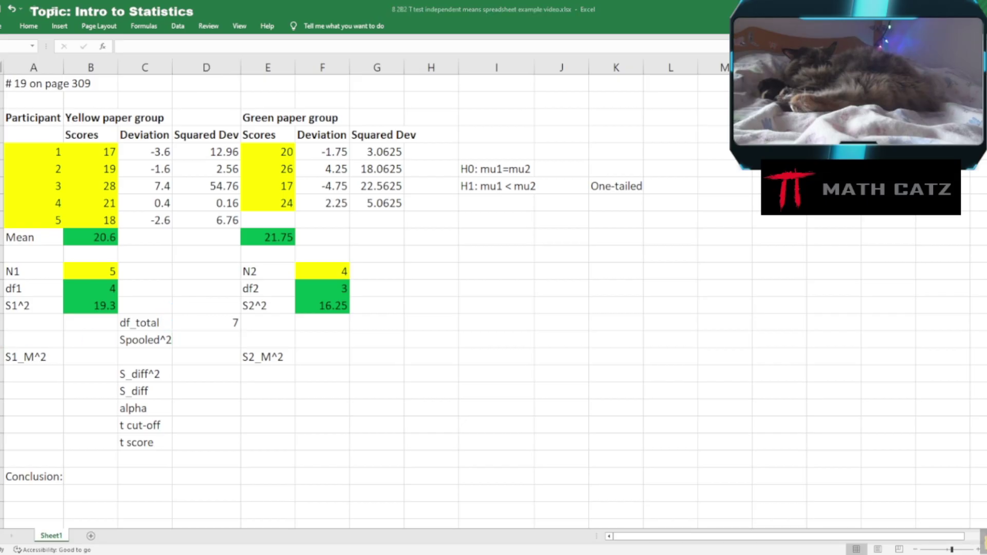
# Start a formula in D16 for Spooled^2 and consult the pooled variance formula in the textbook PDF's Major Formulas pages
pyautogui.click(201, 339)
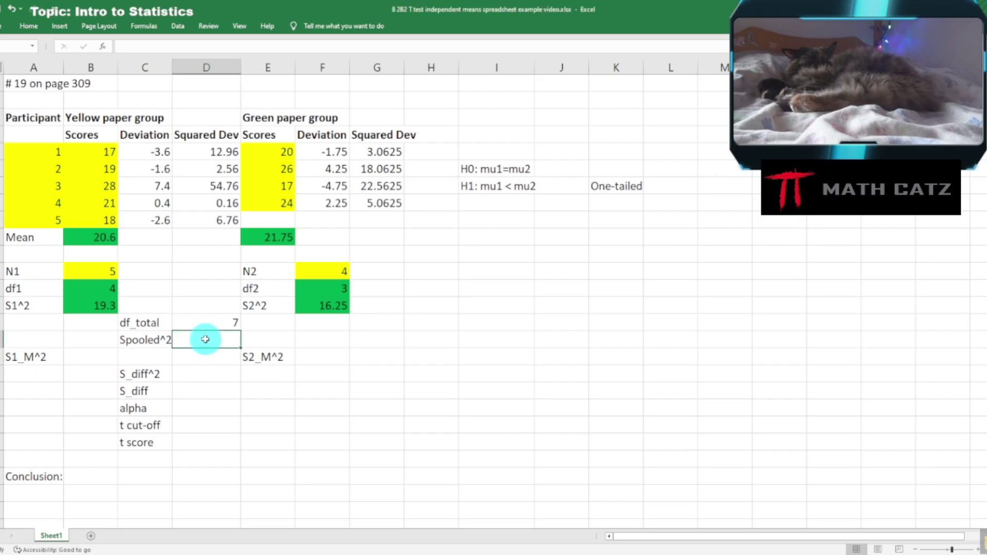
pyautogui.write('=')
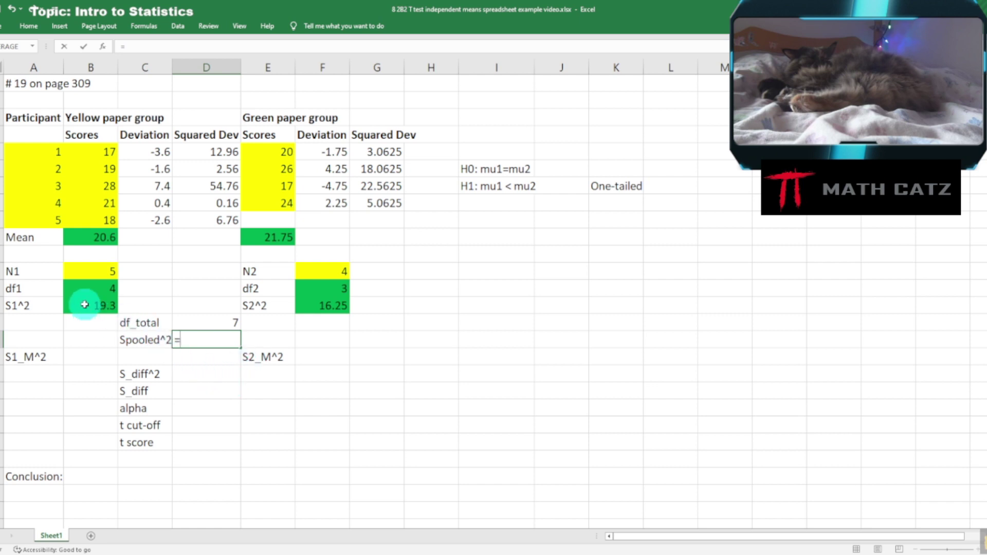
pyautogui.click(286, 549)
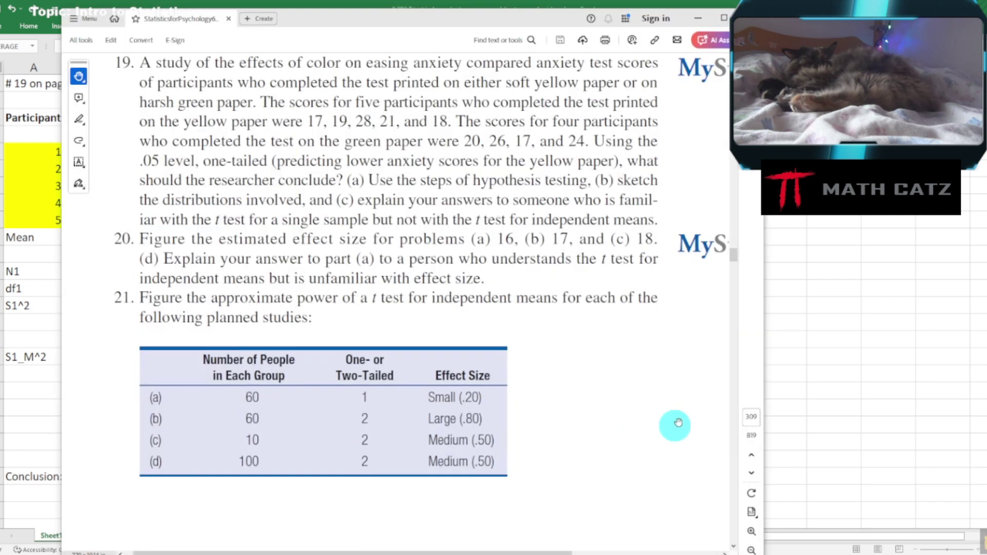
pyautogui.moveTo(736, 256); pyautogui.dragTo(733, 54)
pyautogui.scroll(-3, 568, 365)
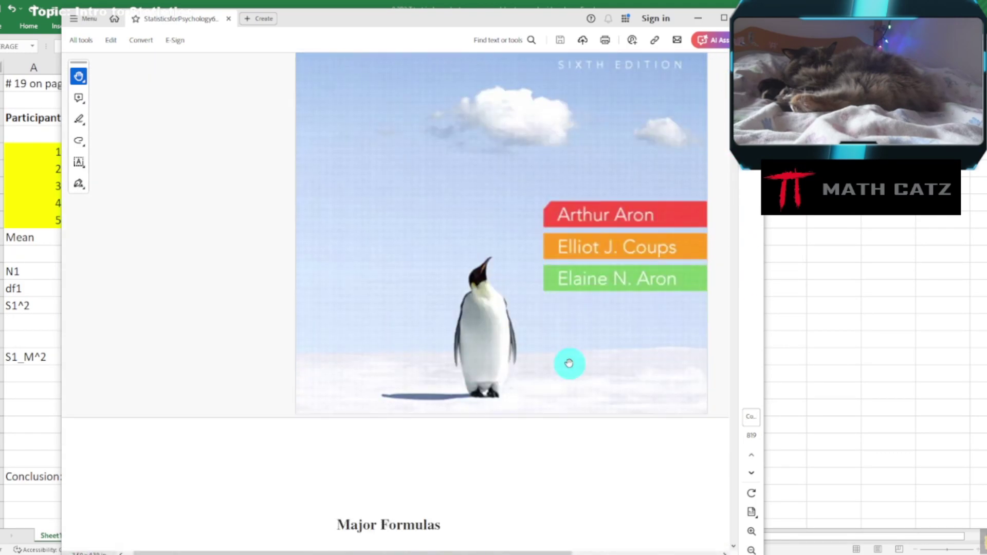
pyautogui.scroll(-6, 568, 363)
pyautogui.scroll(-3, 569, 364)
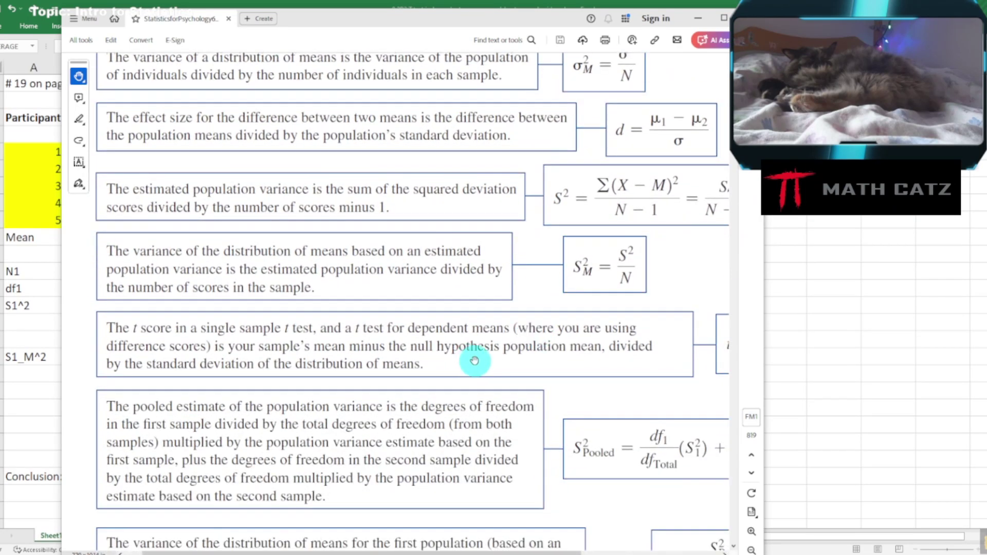
pyautogui.moveTo(473, 359); pyautogui.dragTo(404, 269)
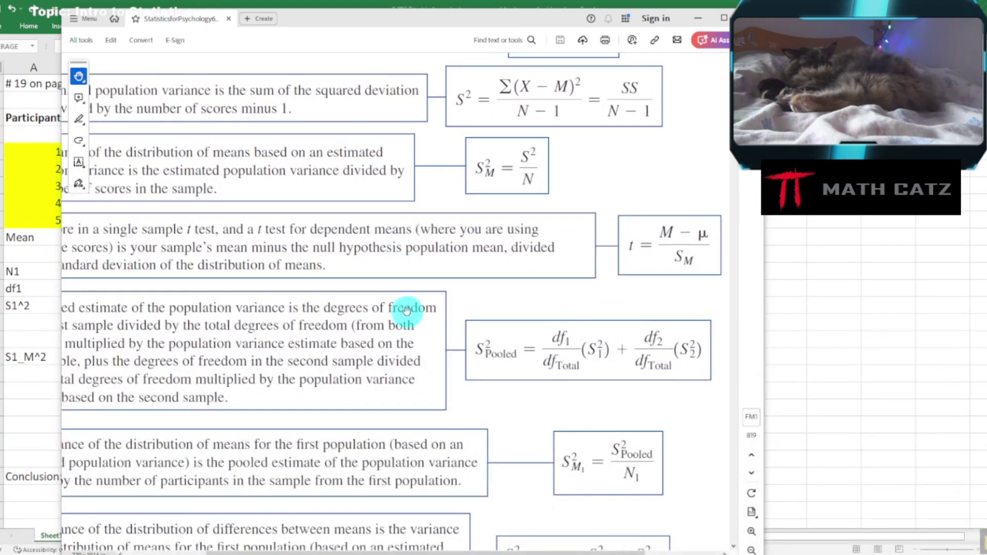
pyautogui.moveTo(489, 330); pyautogui.dragTo(566, 313)
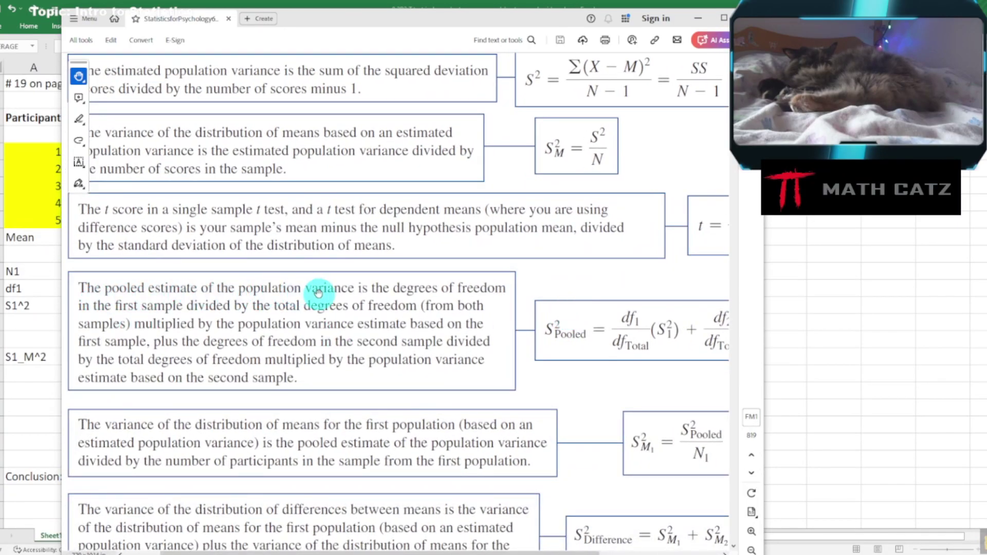
pyautogui.moveTo(469, 322); pyautogui.dragTo(282, 276)
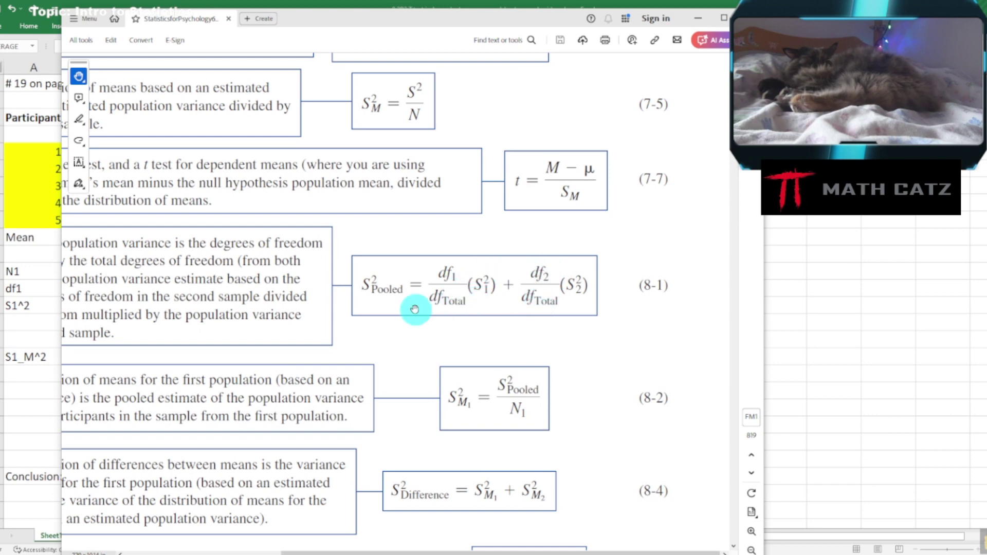
pyautogui.moveTo(415, 310); pyautogui.dragTo(529, 310)
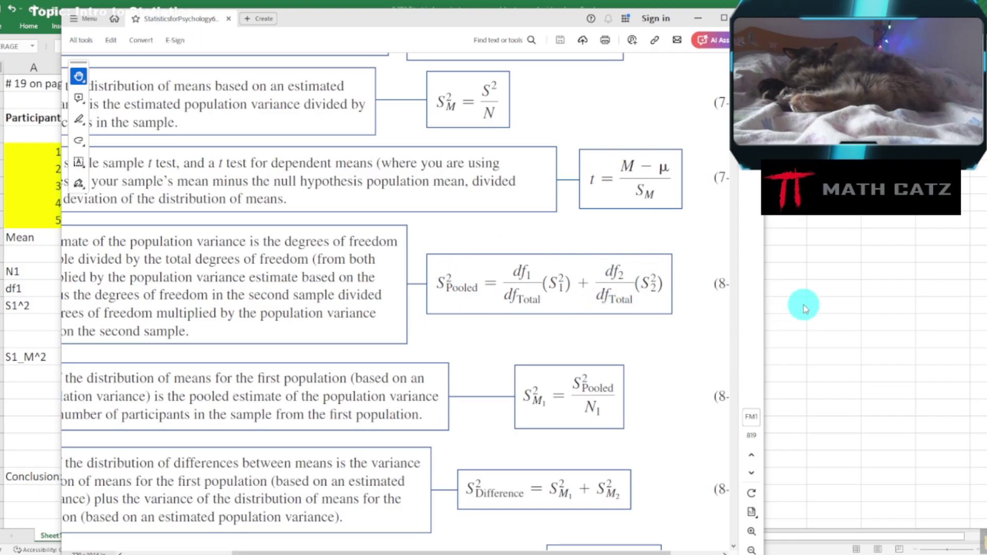
pyautogui.hotkey('alt', 'Tab')
# Calculate the pooled variance in D16 by weighting both group variances by their degrees of freedom with =B14*B13/D15+F14*F13/D15
pyautogui.write('=')
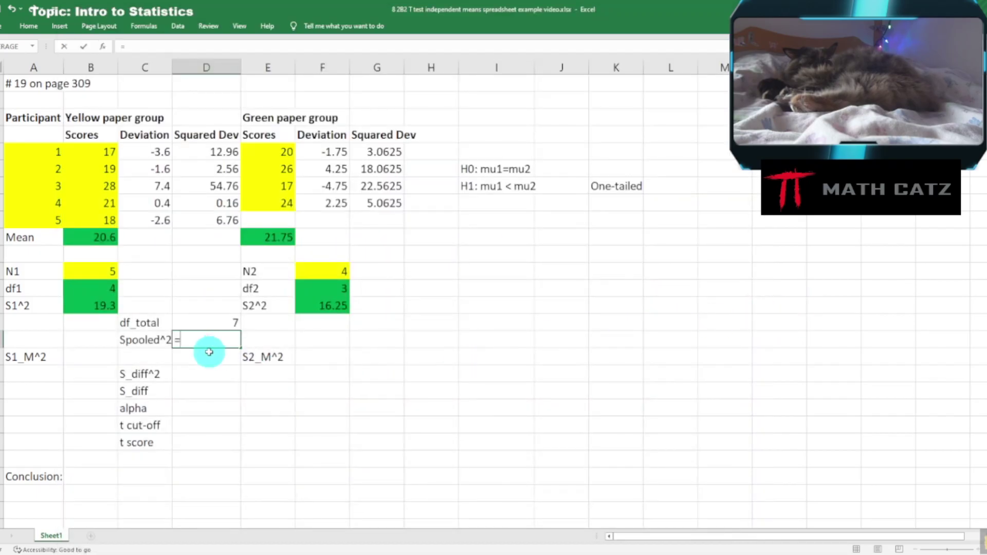
pyautogui.click(79, 305)
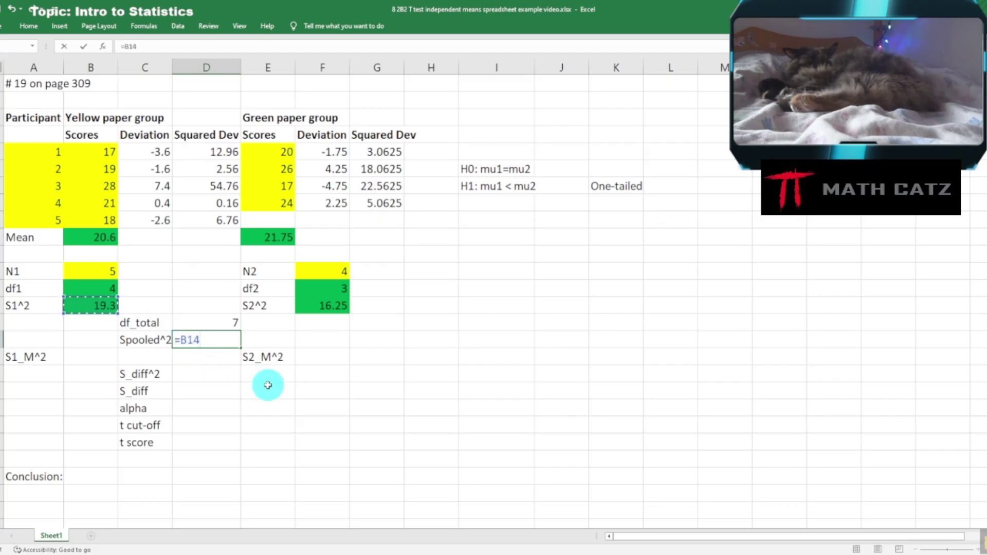
pyautogui.click(91, 290)
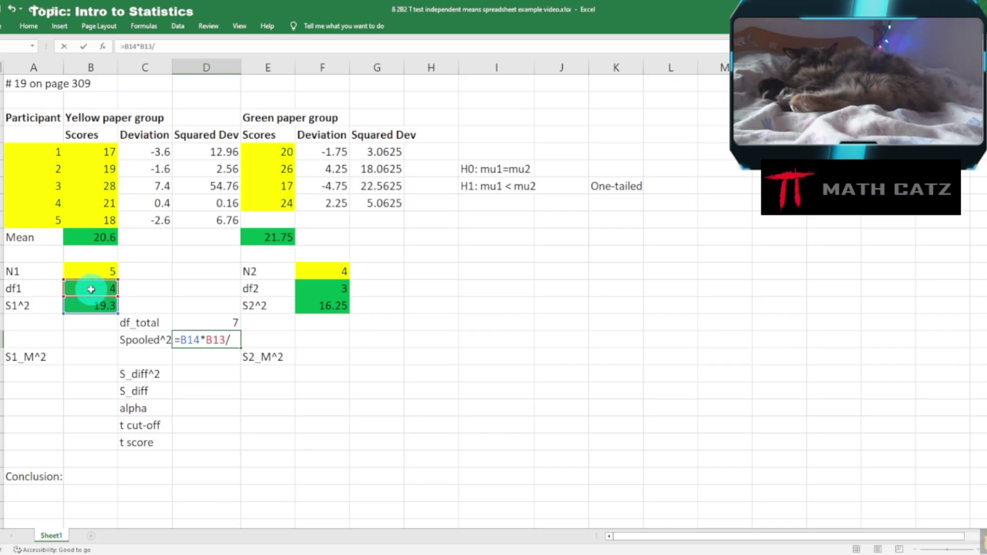
pyautogui.click(212, 323)
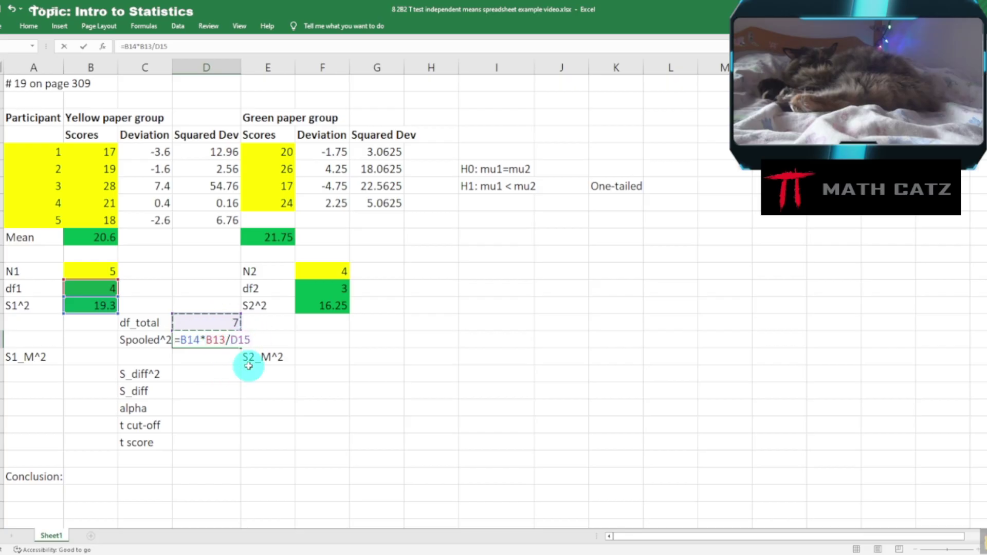
pyautogui.write('+')
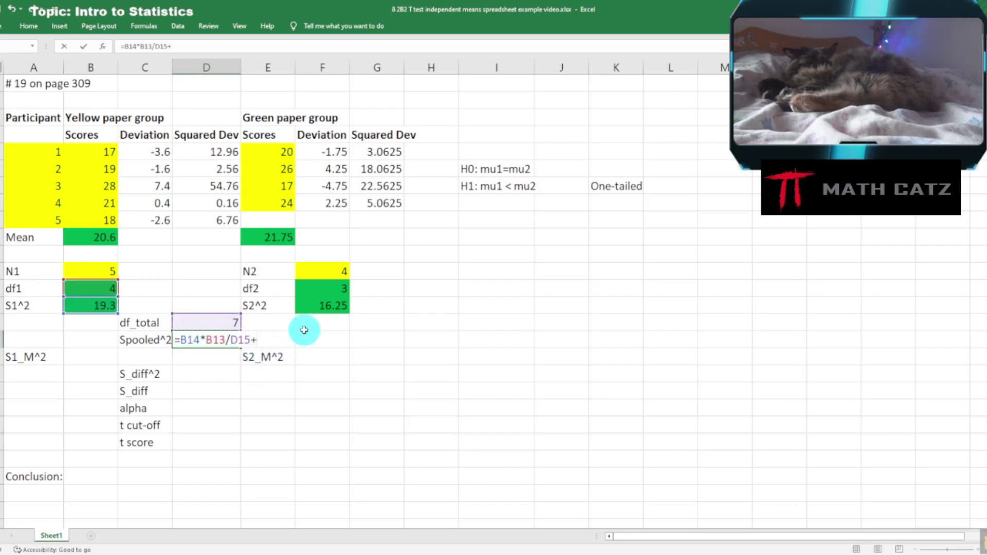
pyautogui.click(314, 306)
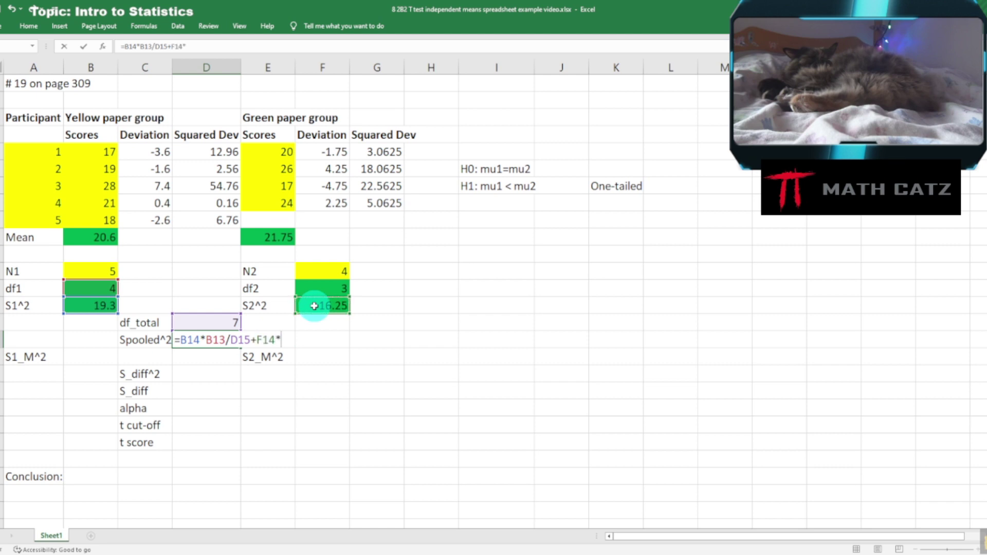
pyautogui.click(315, 290)
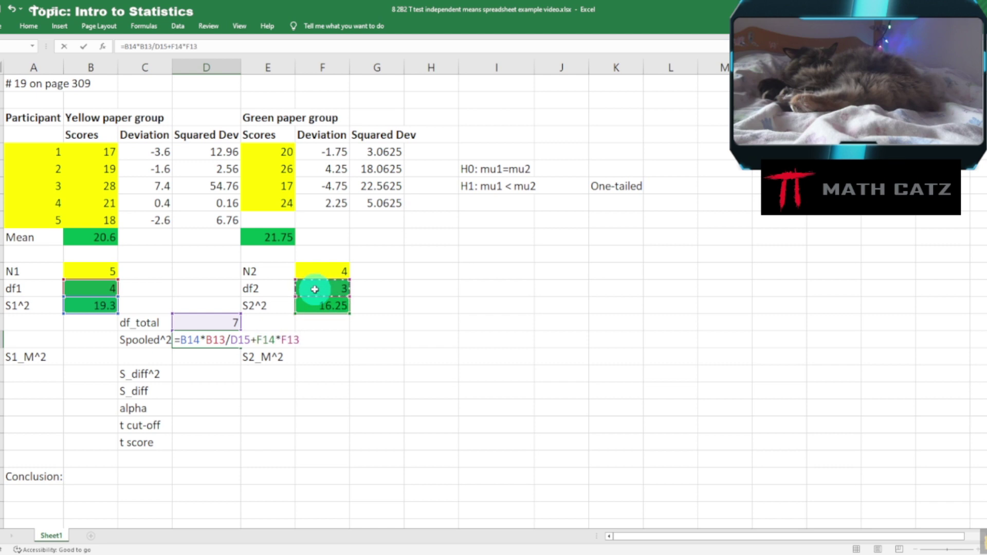
pyautogui.write('/')
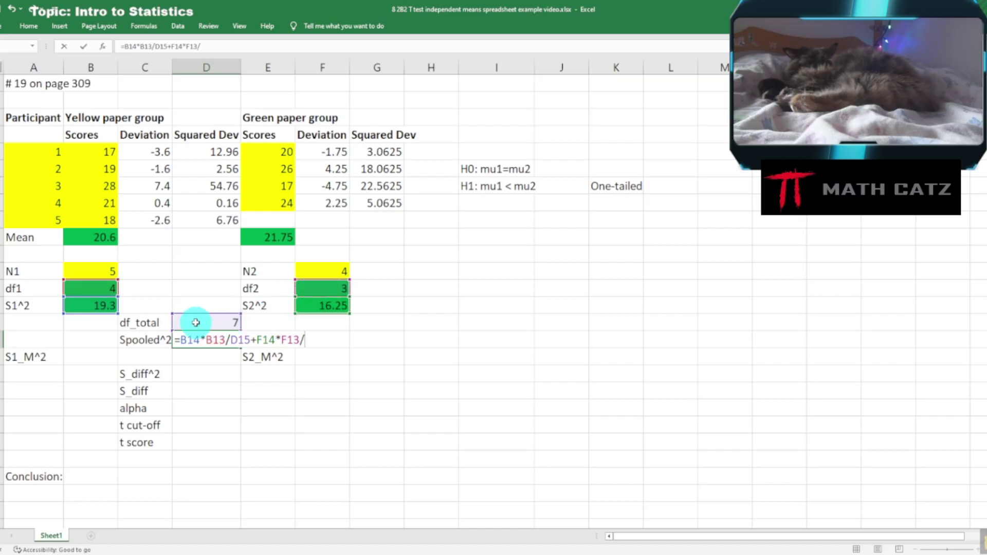
pyautogui.click(195, 323)
pyautogui.press('Return')
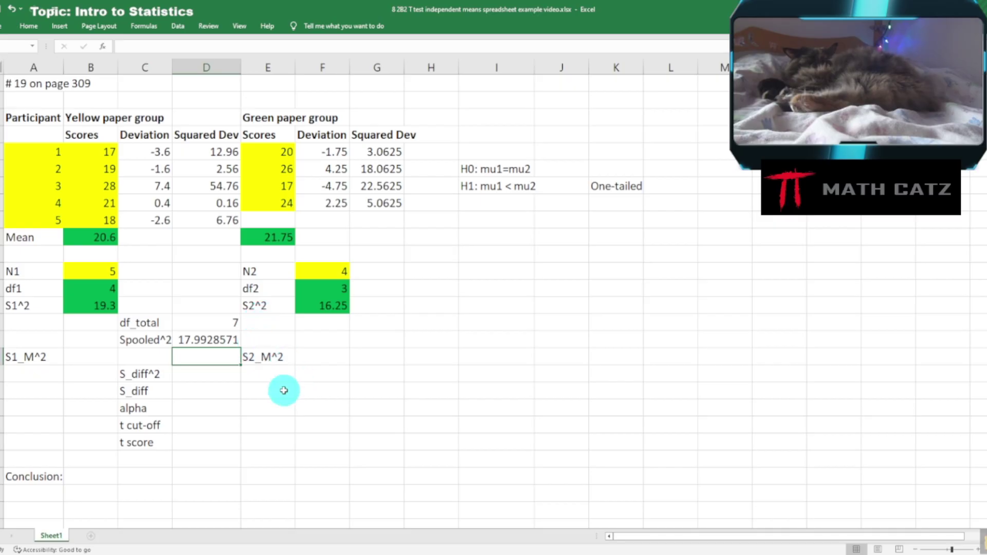
# Switch to the textbook PDF to review the formula for the variance of the distribution of means, and return to the worksheet
pyautogui.click(243, 391)
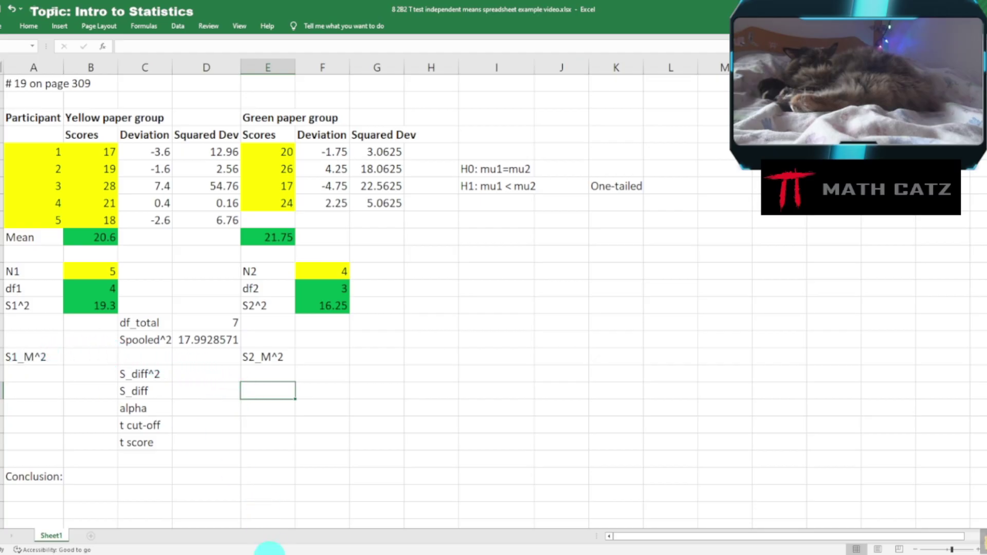
pyautogui.click(274, 554)
pyautogui.scroll(-3, 375, 288)
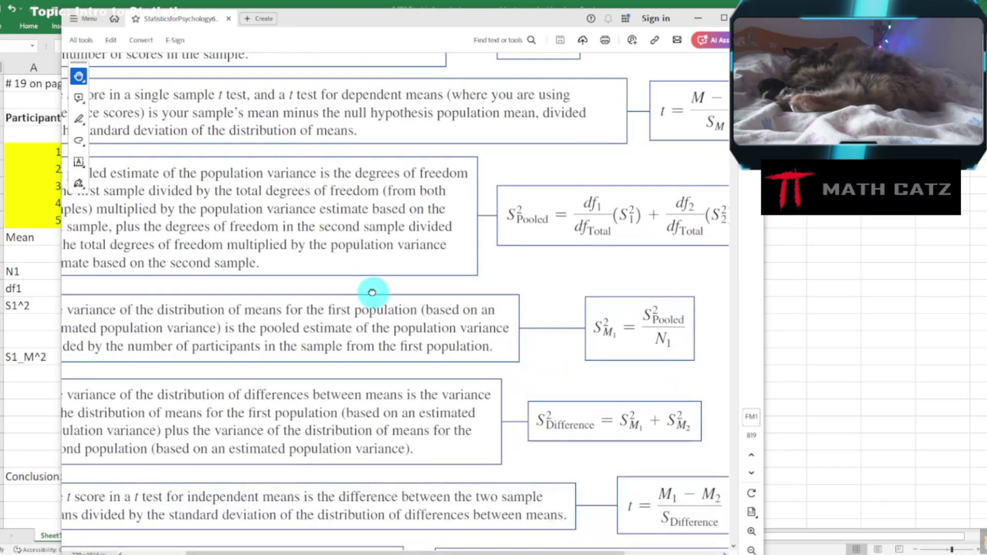
pyautogui.moveTo(376, 288); pyautogui.dragTo(400, 269)
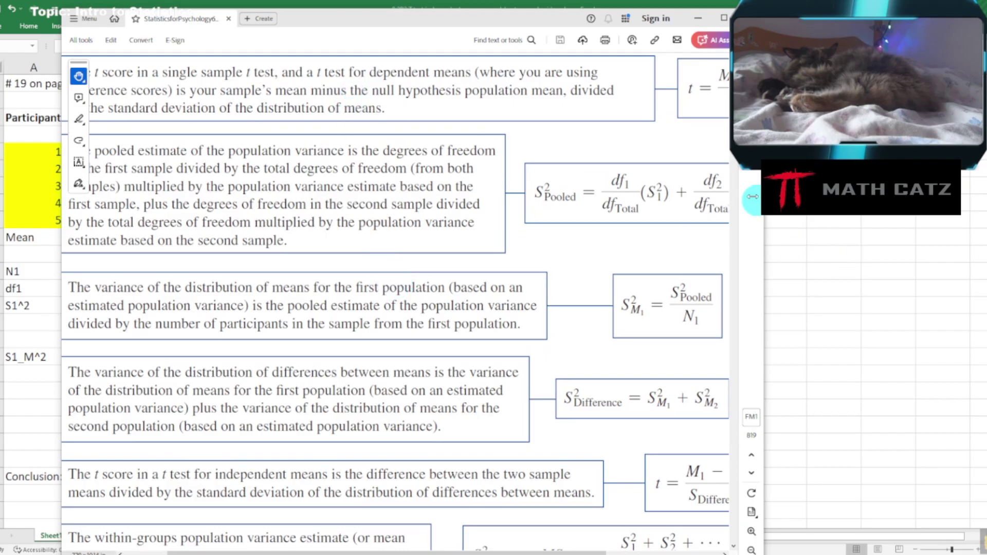
pyautogui.moveTo(492, 30); pyautogui.dragTo(471, 61)
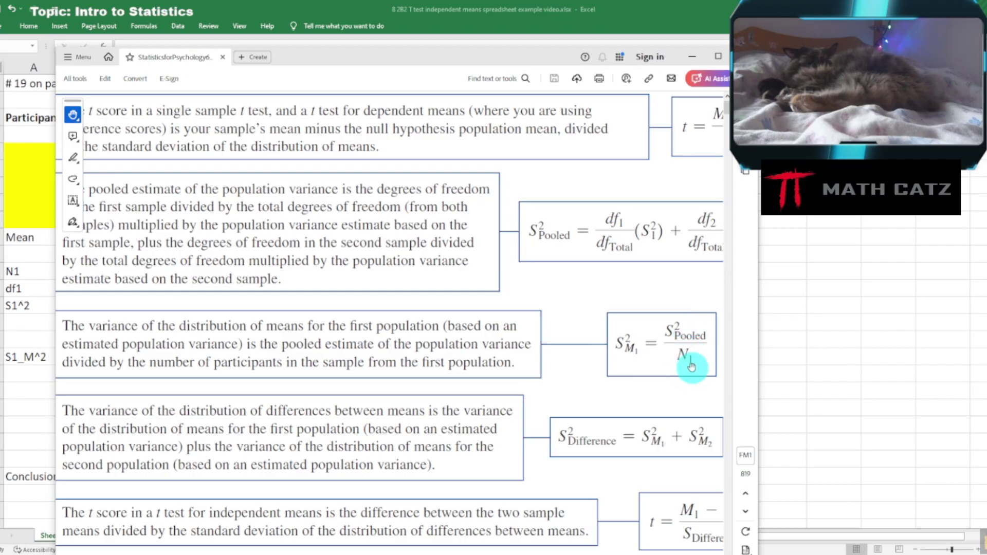
pyautogui.hotkey('alt', 'Tab')
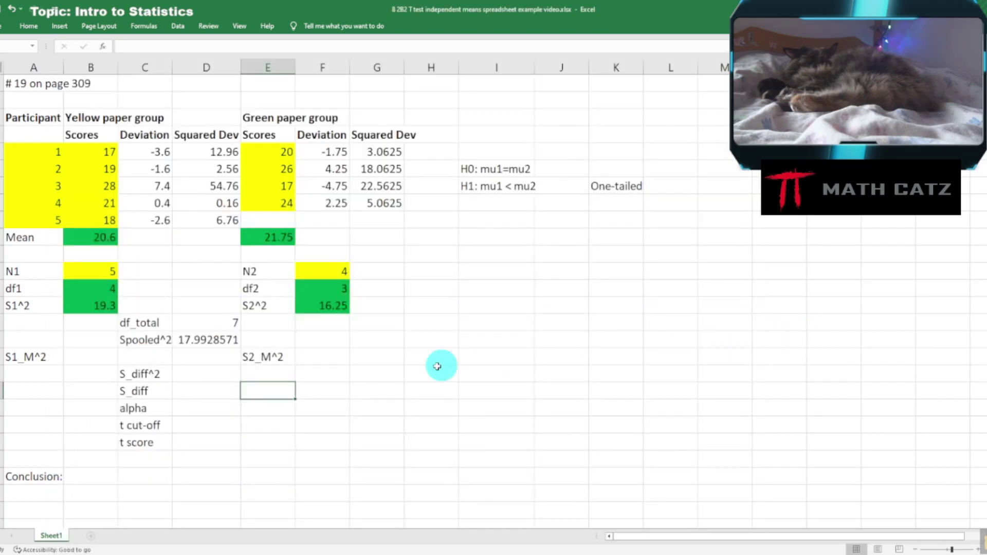
# Calculate S1_M^2 in B17 by dividing the pooled variance by N1 with =D16/B12
pyautogui.click(95, 357)
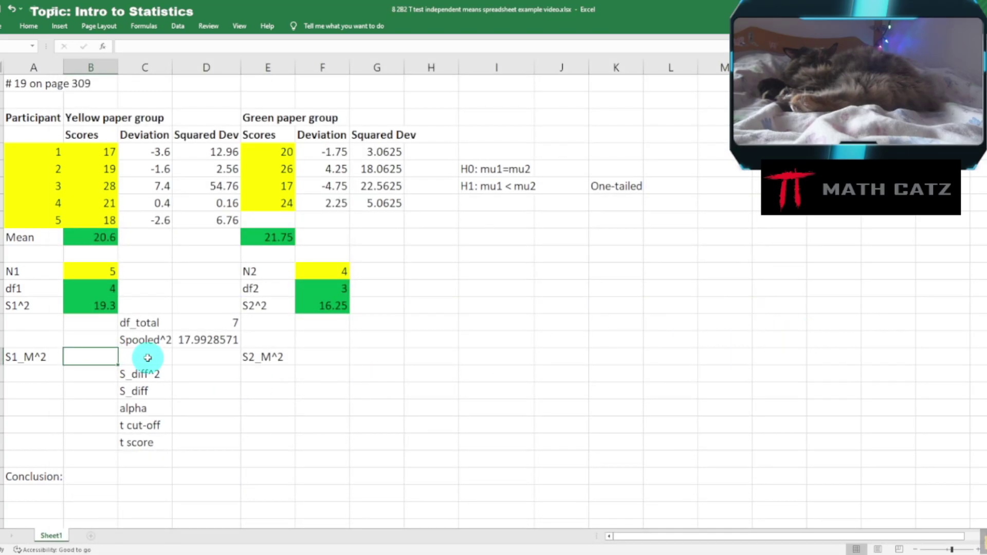
pyautogui.write('=')
pyautogui.click(199, 340)
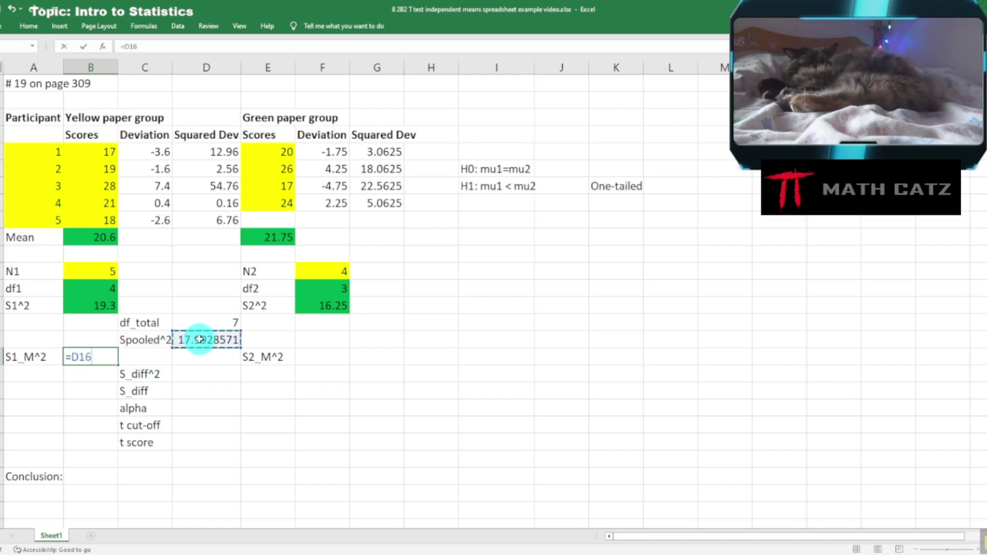
pyautogui.click(84, 270)
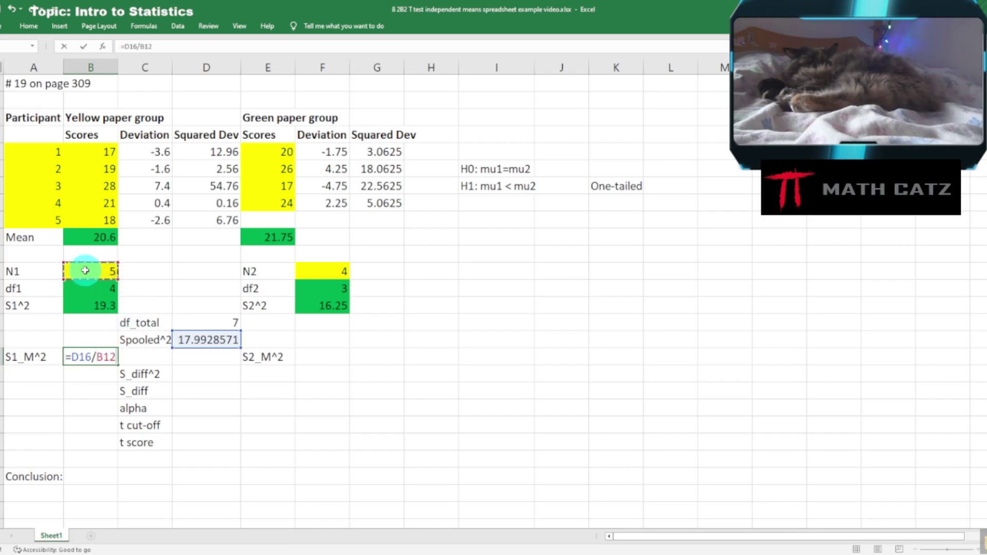
pyautogui.press('Return')
# Calculate S2_M^2 in F17 for the green paper group by dividing the pooled variance by N2 with =D16/F12
pyautogui.click(343, 363)
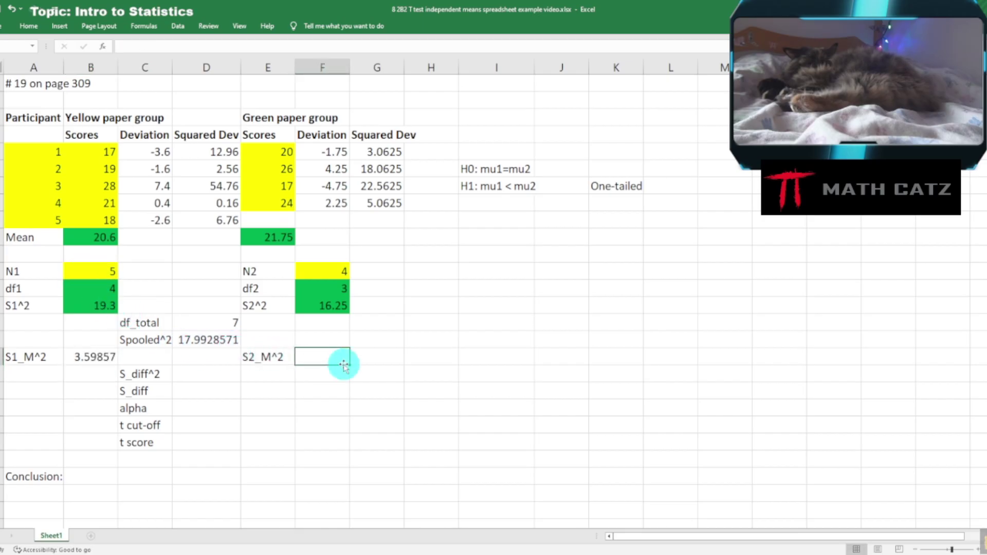
pyautogui.write('=')
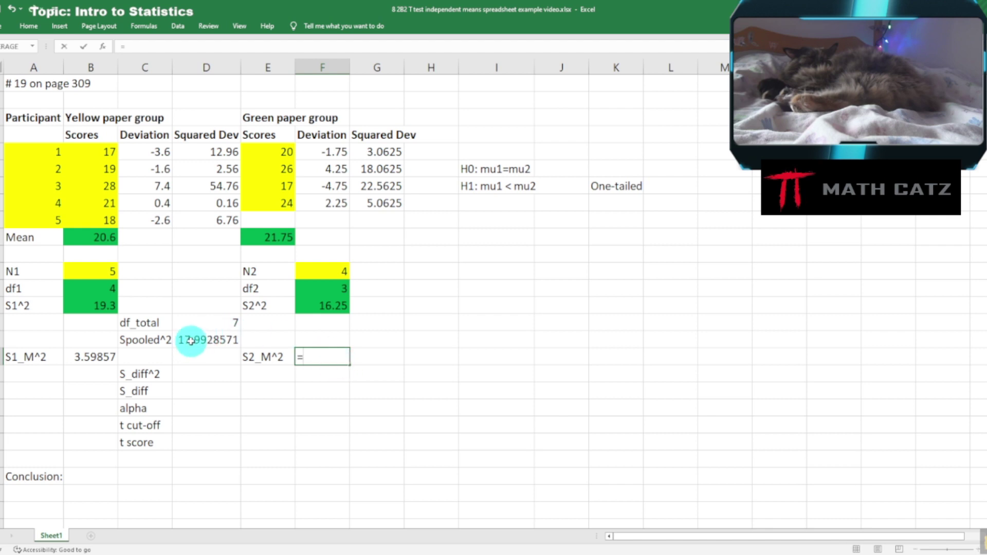
pyautogui.click(190, 340)
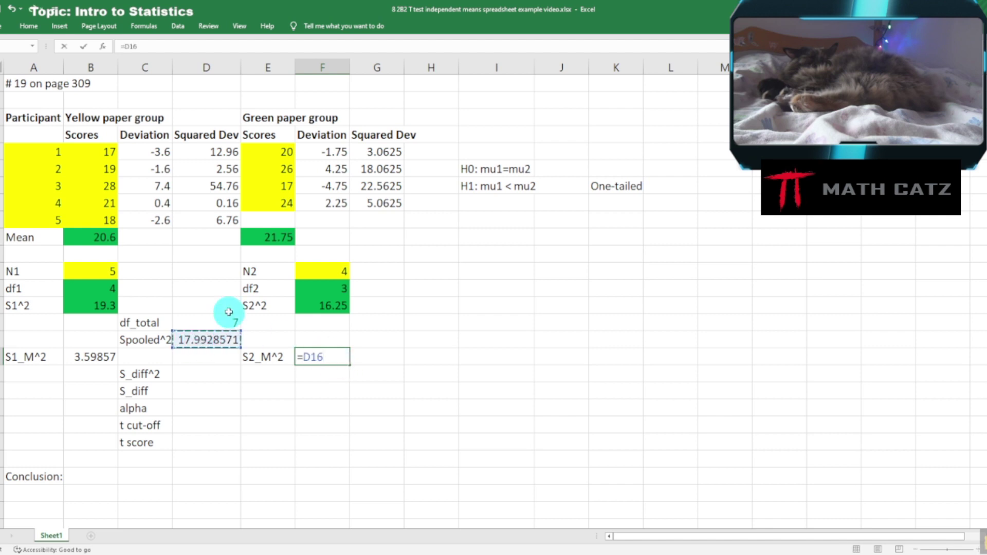
pyautogui.write('/')
pyautogui.click(316, 271)
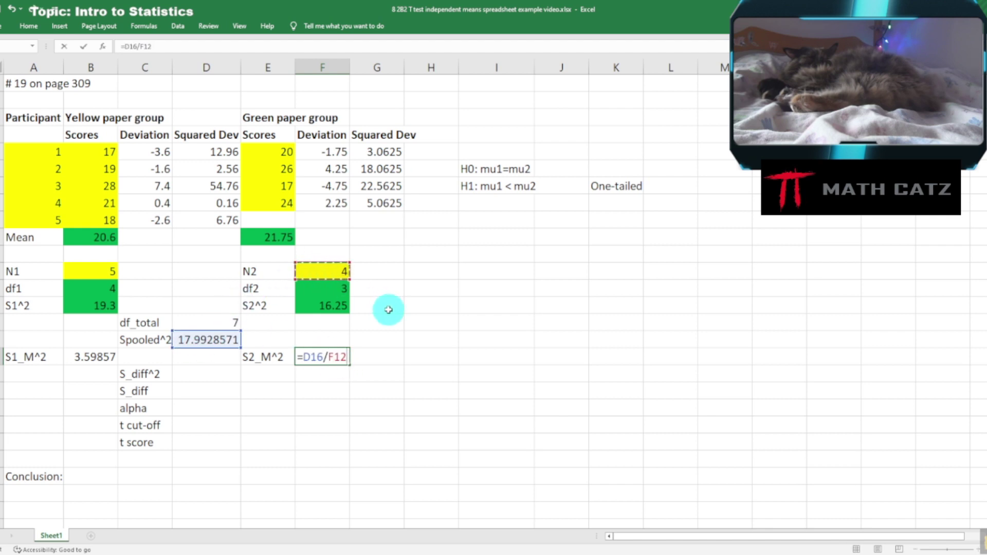
pyautogui.press('Return')
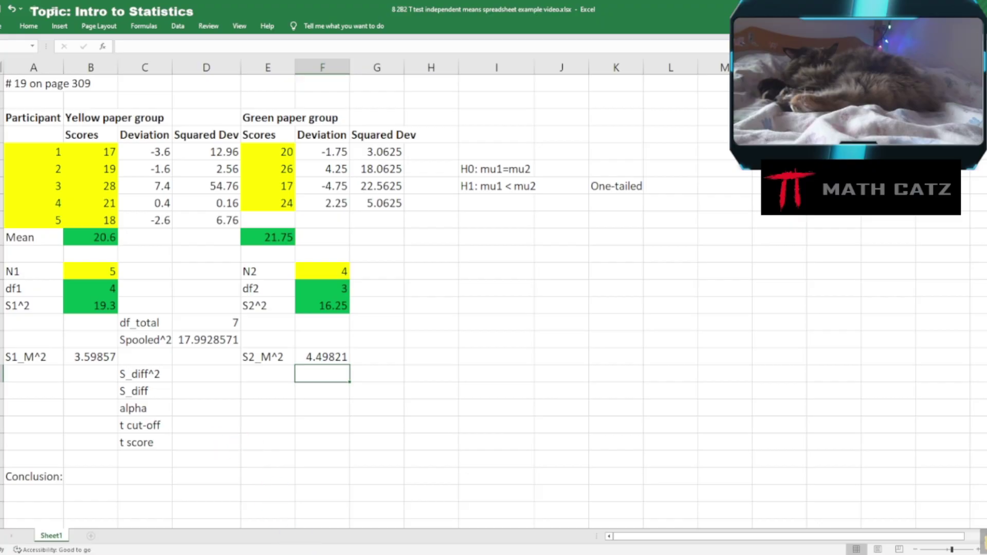
# Consult the textbook PDF's formula for the variance of the distribution of differences between means, and return to the worksheet
pyautogui.click(278, 554)
pyautogui.scroll(-4, 379, 451)
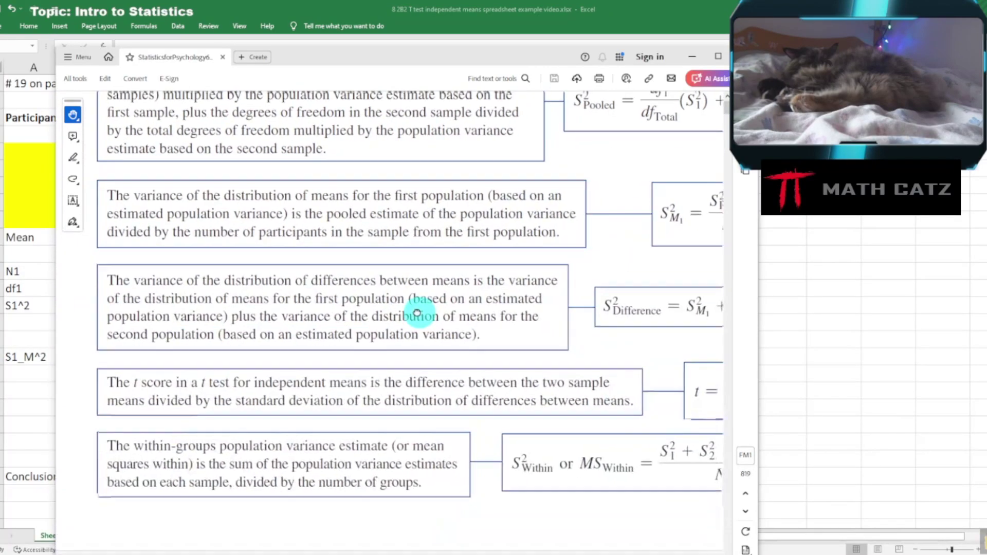
pyautogui.moveTo(391, 327); pyautogui.dragTo(382, 326)
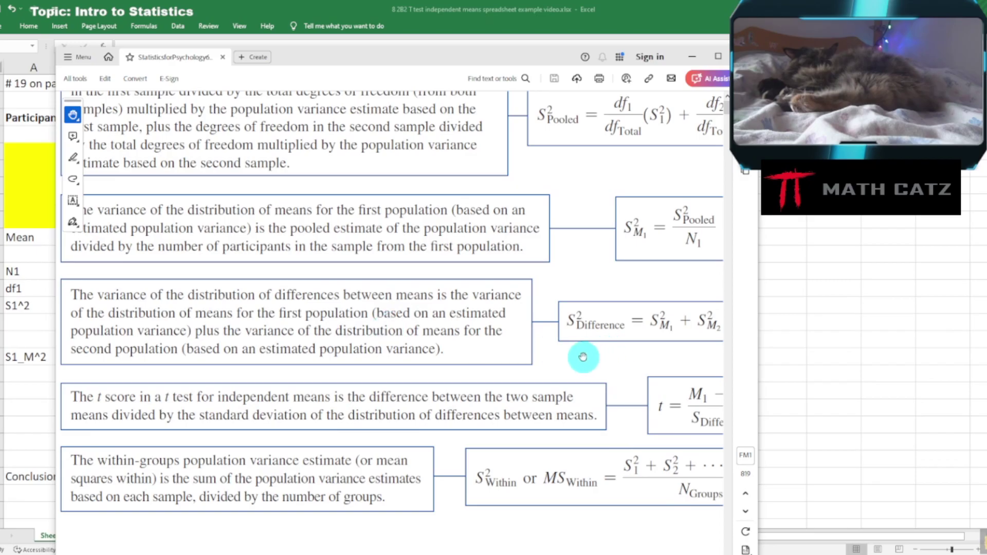
pyautogui.moveTo(584, 352); pyautogui.dragTo(571, 355)
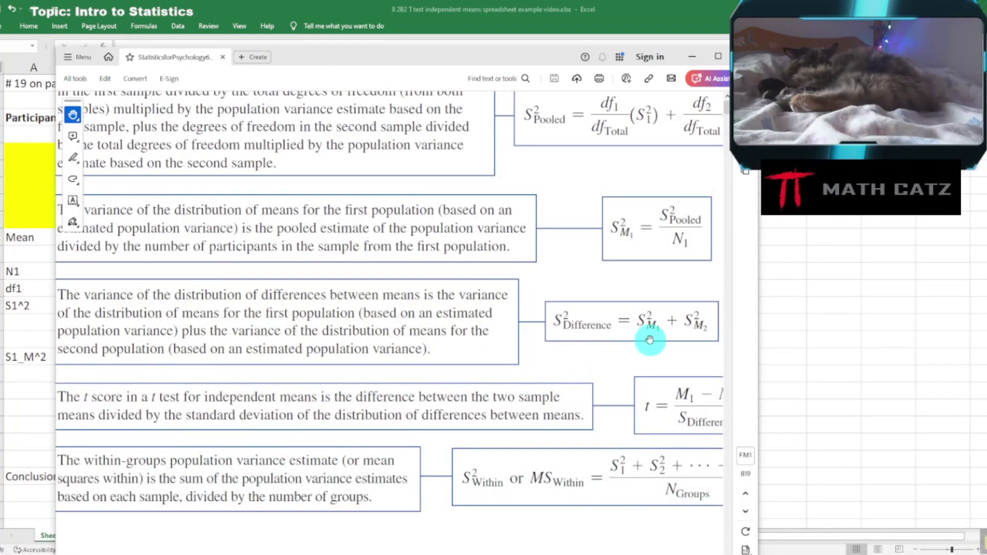
pyautogui.click(798, 331)
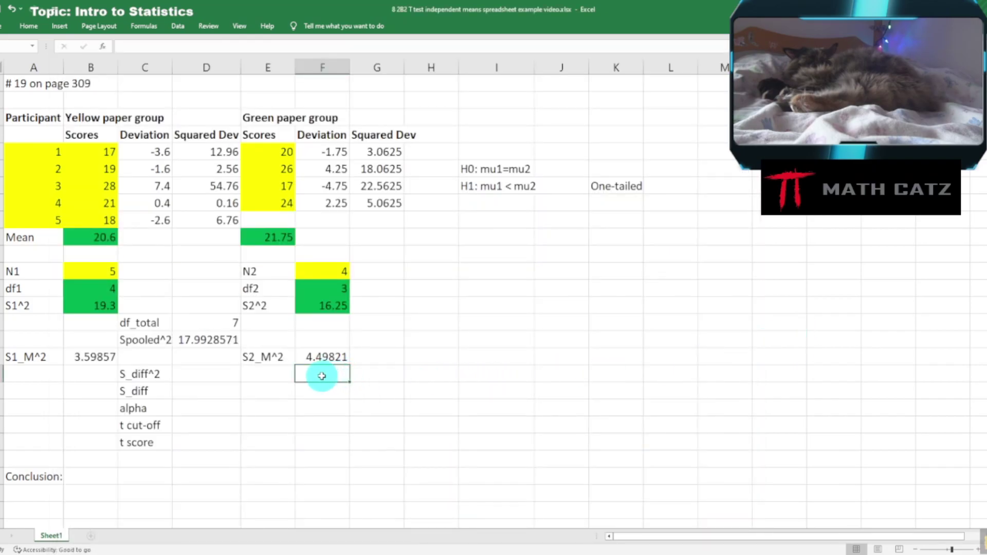
# Calculate S_diff^2 in D18 by adding the two variances of the distributions of means with =B17+F17
pyautogui.click(214, 373)
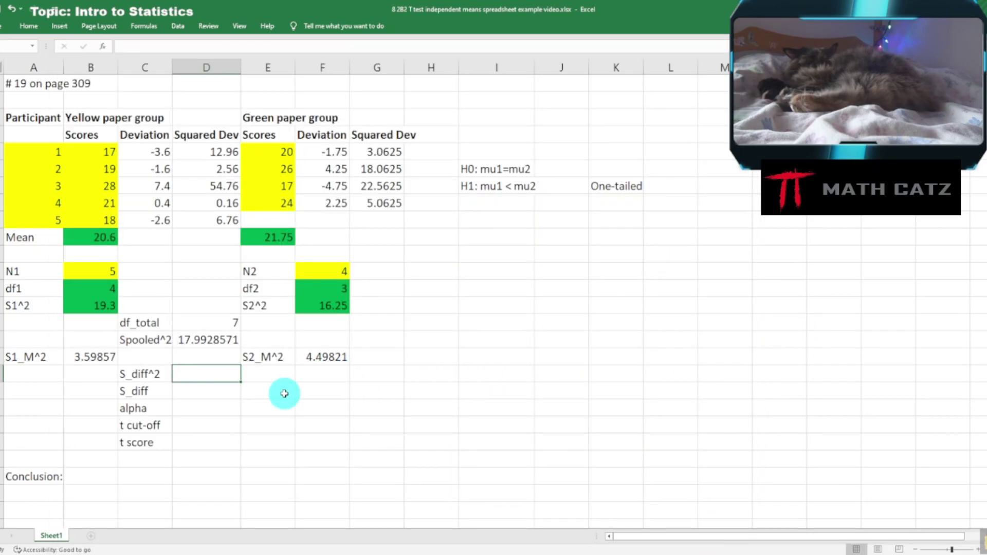
pyautogui.write('=')
pyautogui.click(109, 358)
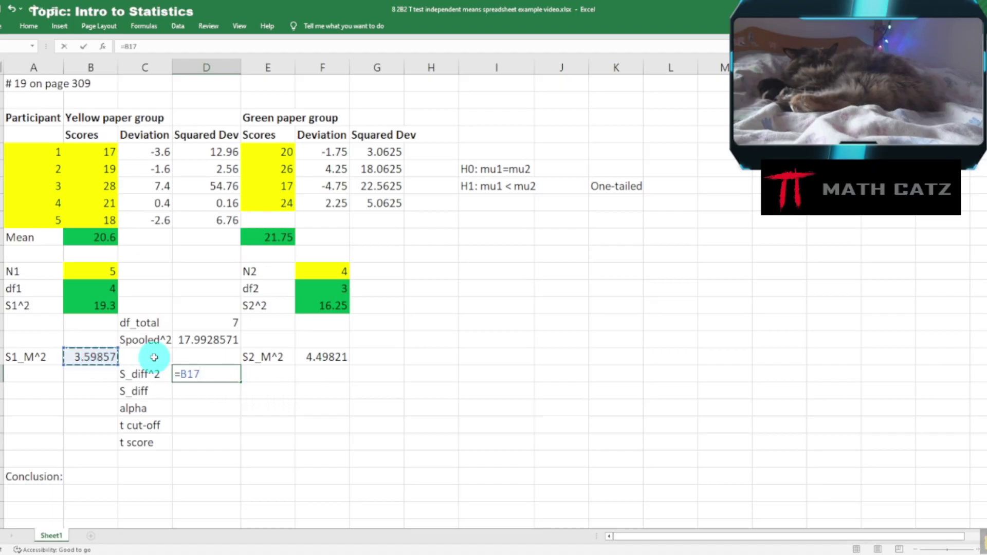
pyautogui.write('+')
pyautogui.click(321, 356)
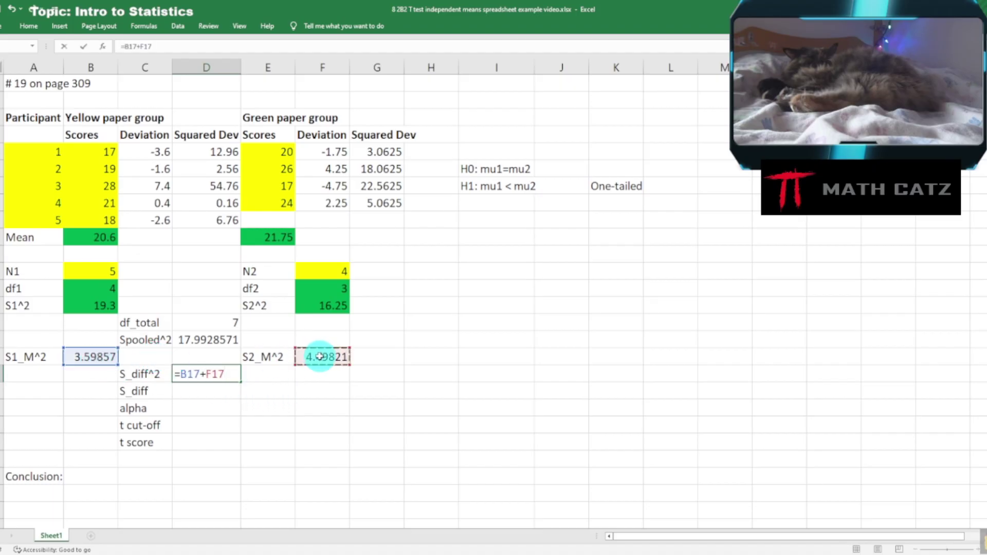
pyautogui.press('Return')
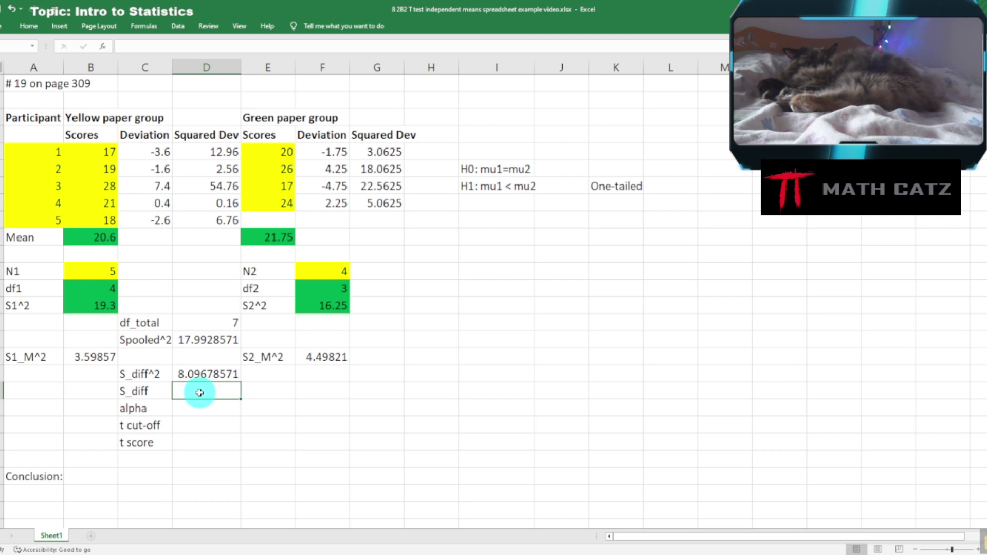
pyautogui.write('=')
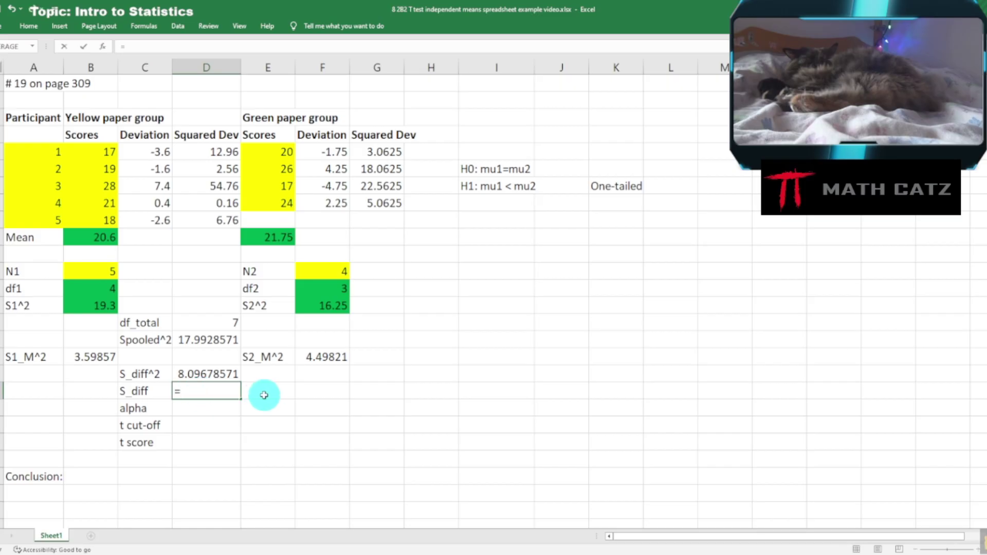
pyautogui.write('sqr')
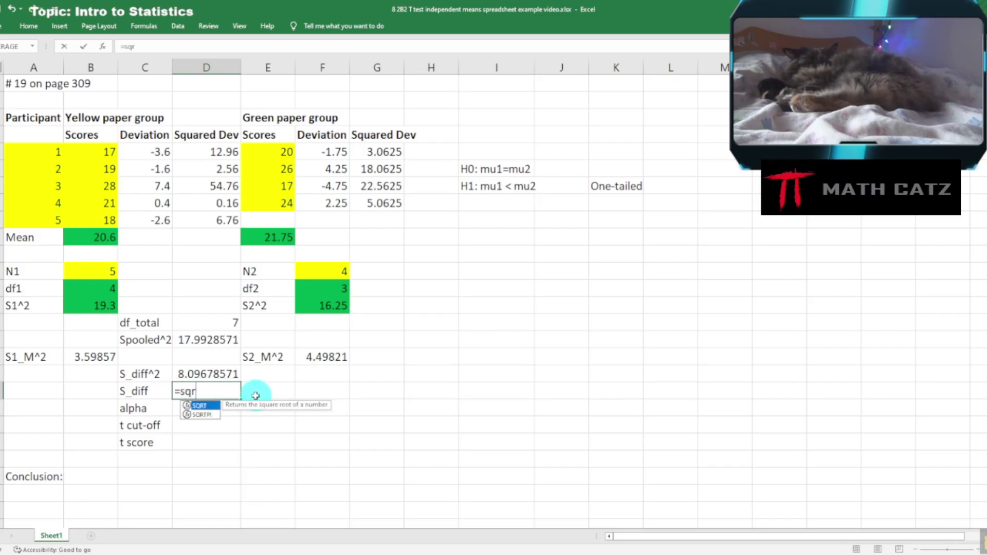
pyautogui.write('t')
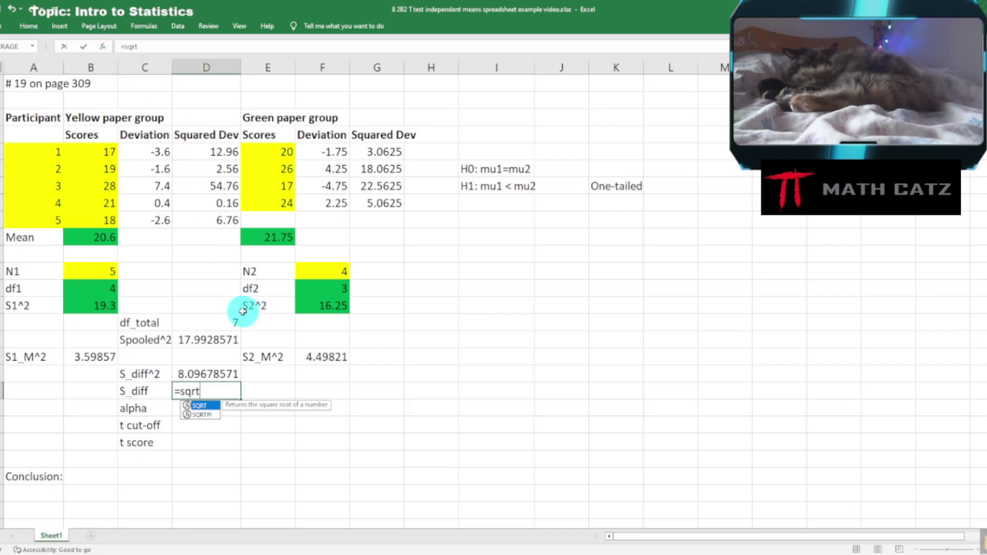
pyautogui.click(422, 390)
pyautogui.click(235, 391)
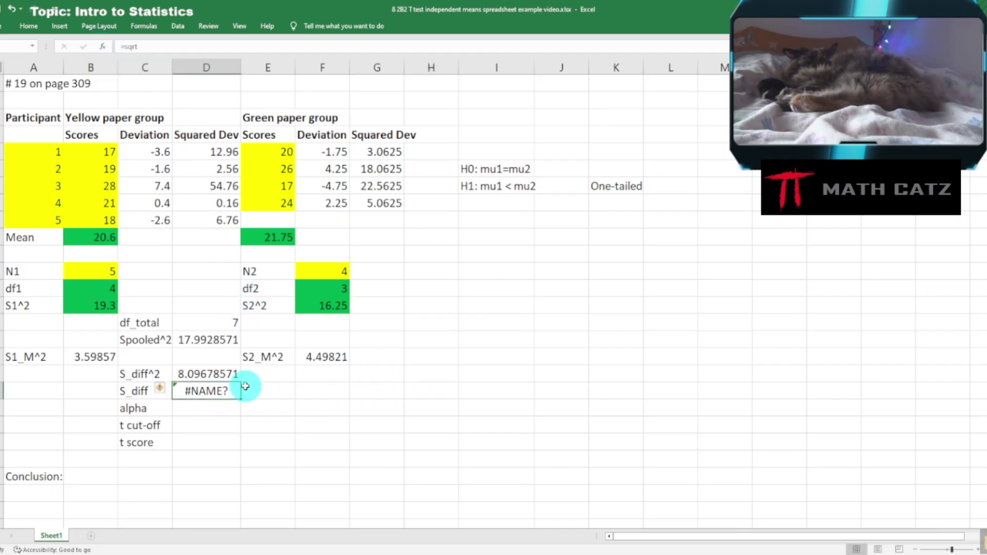
pyautogui.press('Delete')
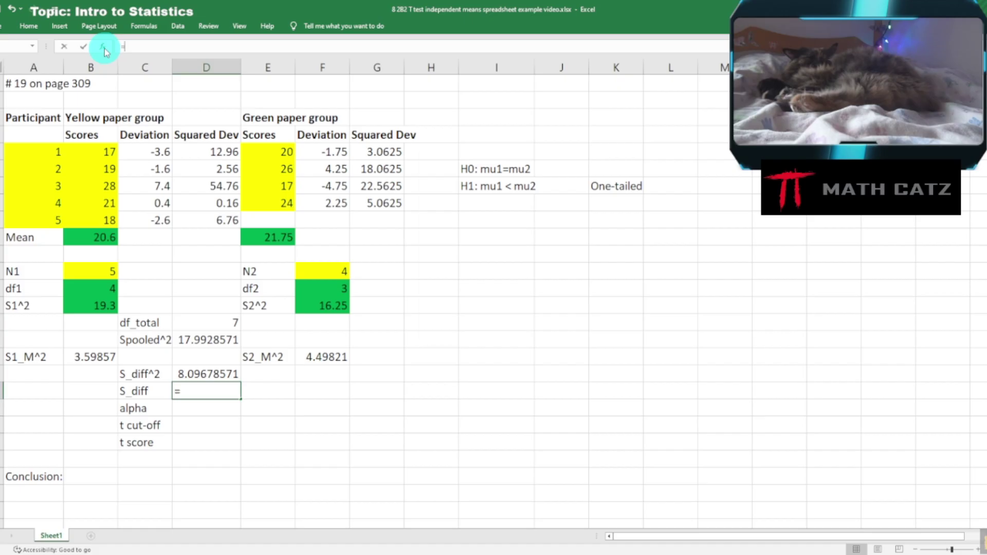
# Calculate S_diff in D19 by searching the functions for "square root" and inserting SQRT with D18 as its number
pyautogui.click(103, 46)
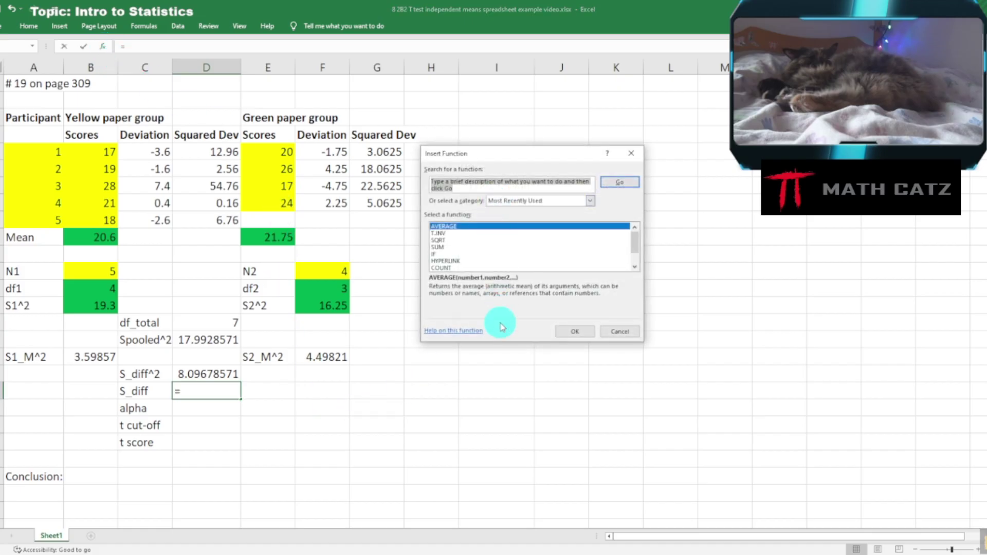
pyautogui.write('square root')
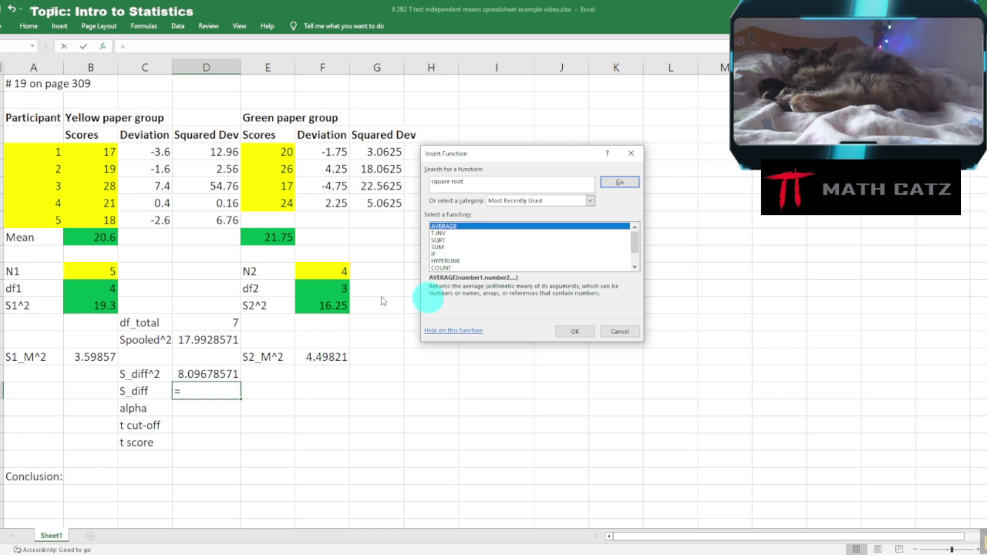
pyautogui.click(628, 184)
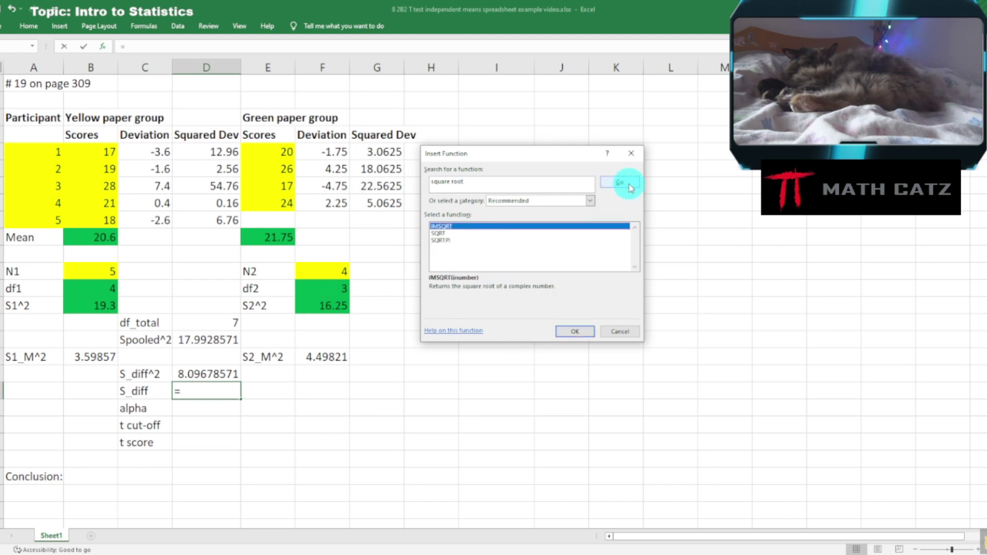
pyautogui.click(438, 233)
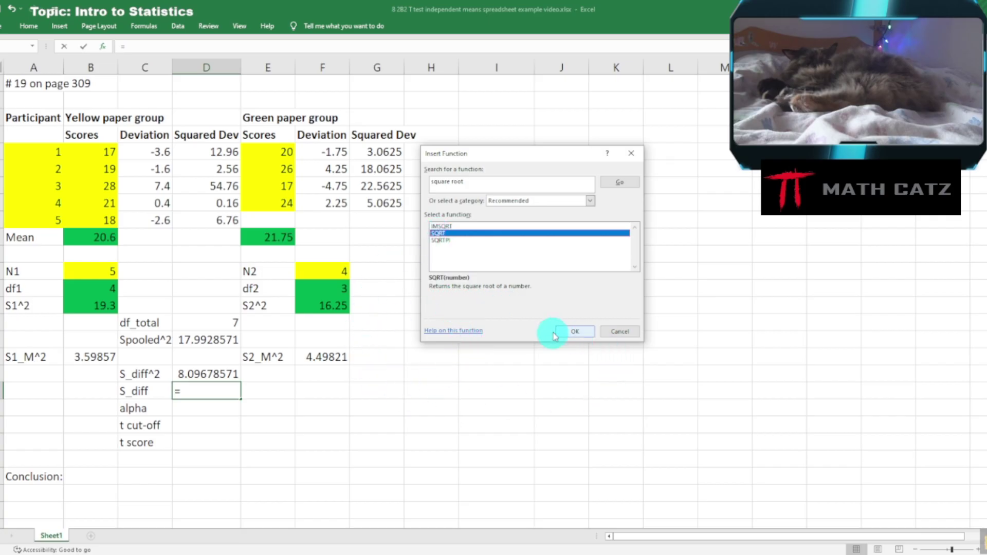
pyautogui.click(571, 333)
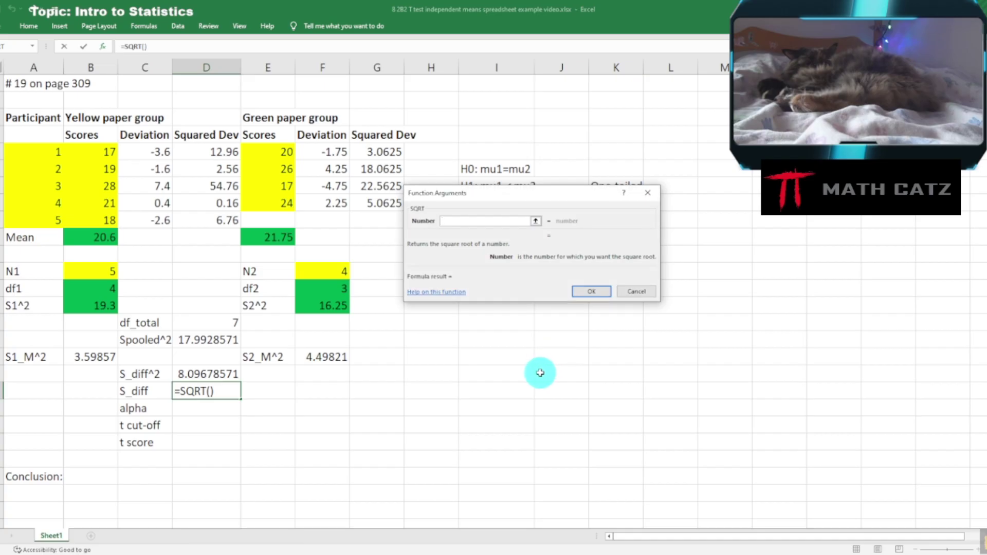
pyautogui.click(226, 374)
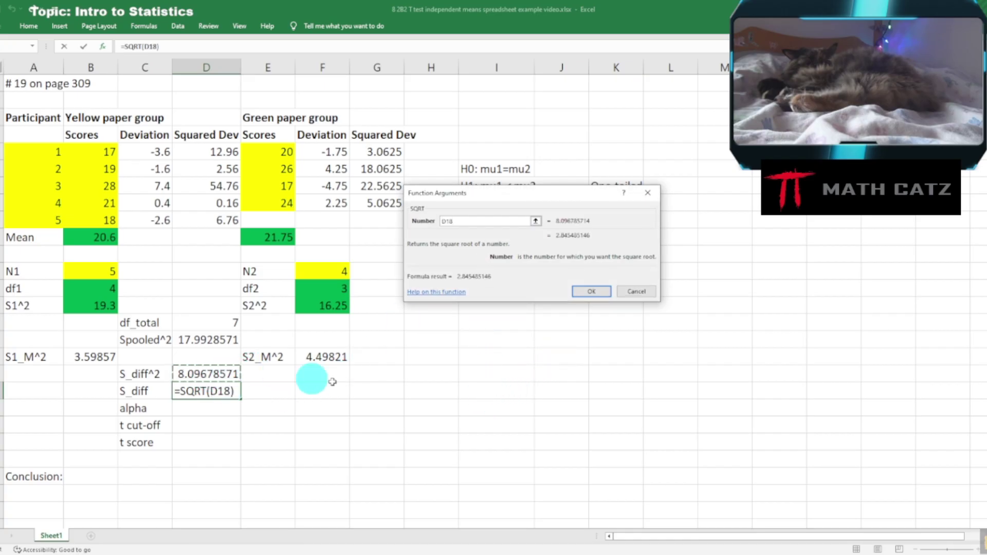
pyautogui.click(592, 292)
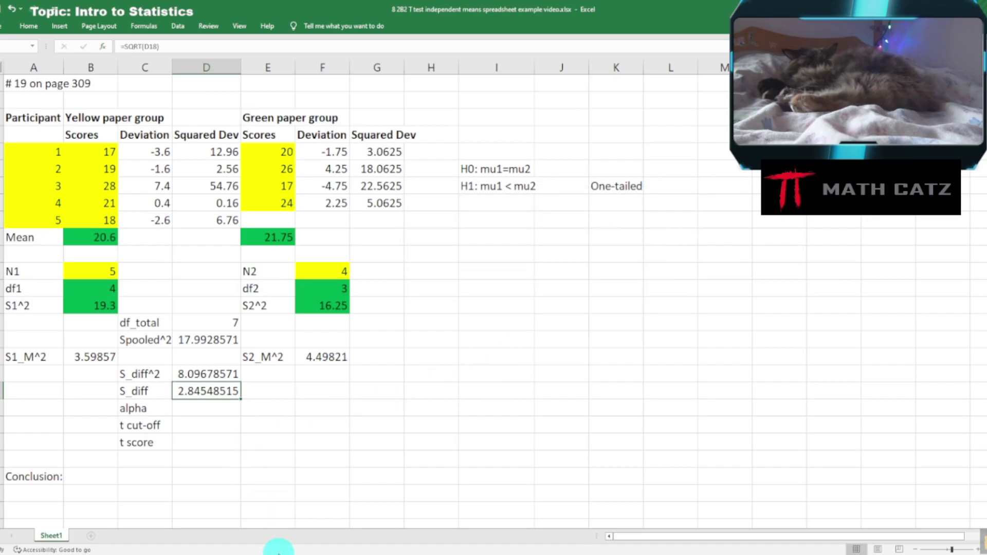
# Enter 0.05 as the alpha value in D20
pyautogui.click(198, 409)
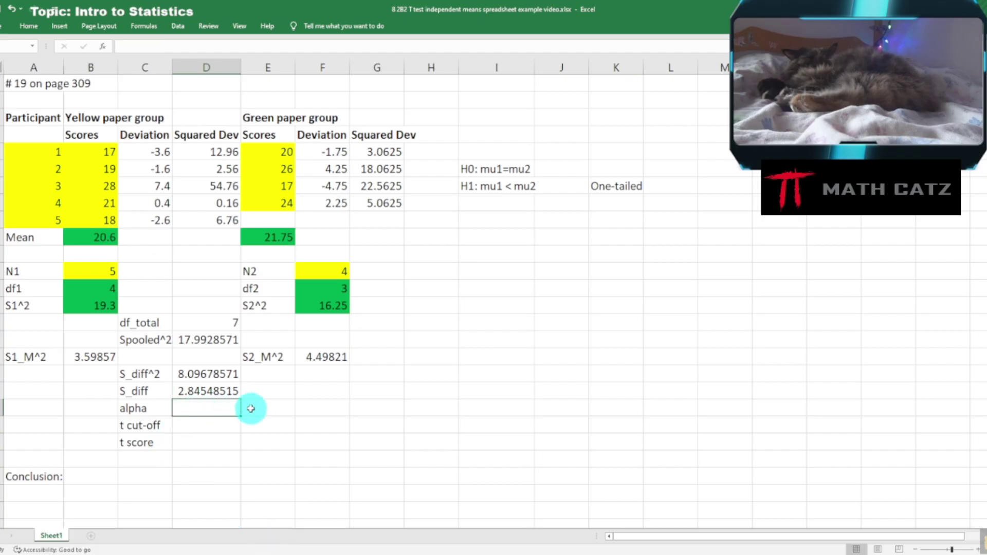
pyautogui.write('0.05')
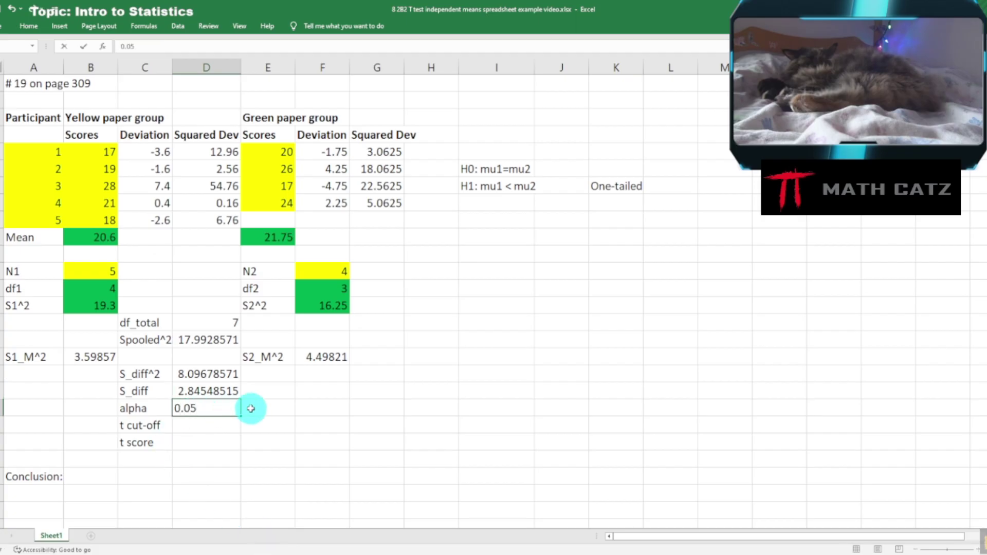
pyautogui.click(305, 428)
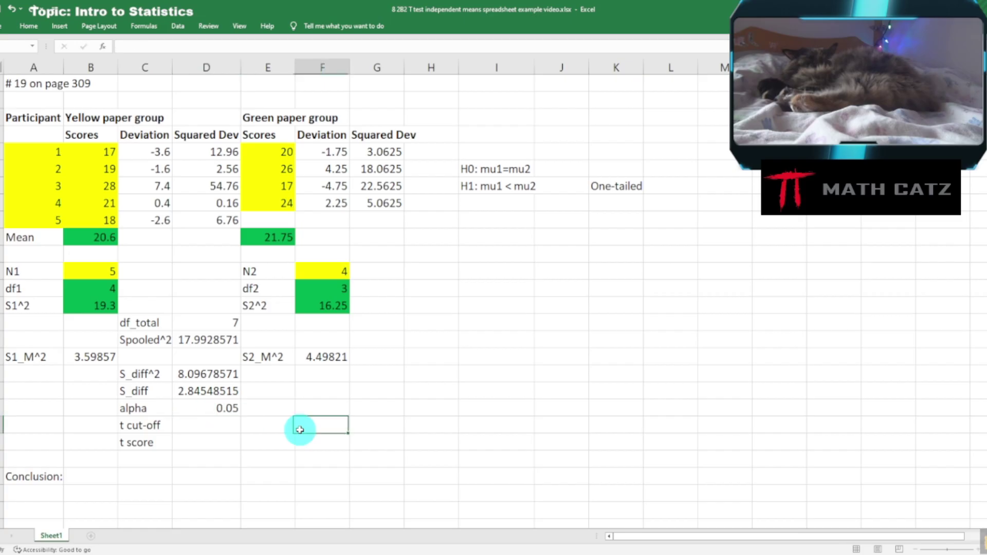
# Consult the textbook PDF's formula for the t score in a t test for independent means, and return to worksheet cell D22
pyautogui.click(203, 443)
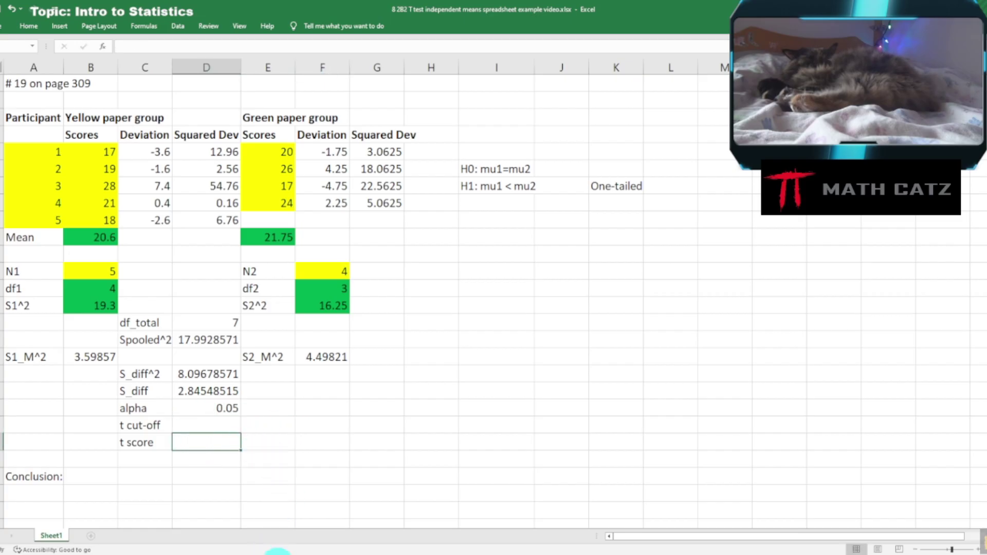
pyautogui.click(276, 554)
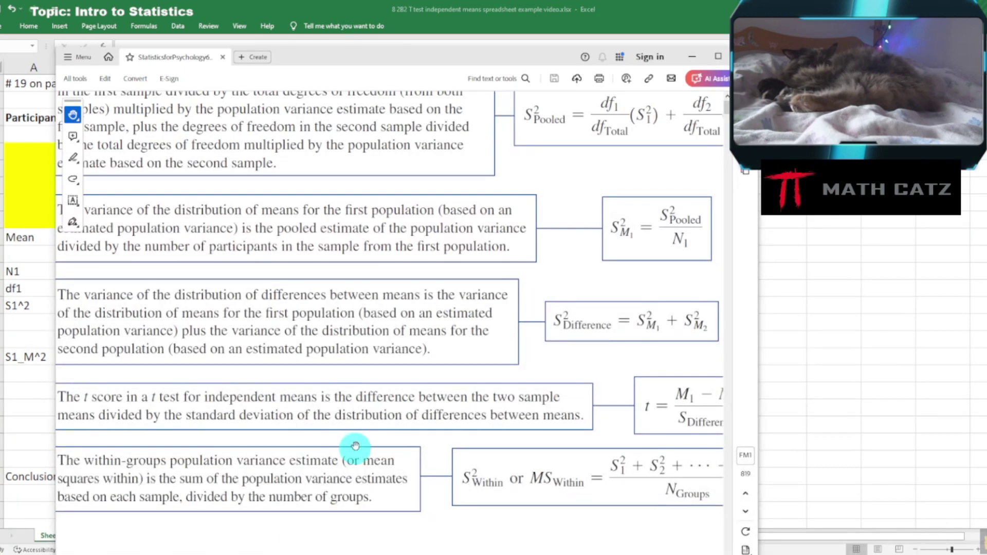
pyautogui.moveTo(353, 447); pyautogui.dragTo(278, 350)
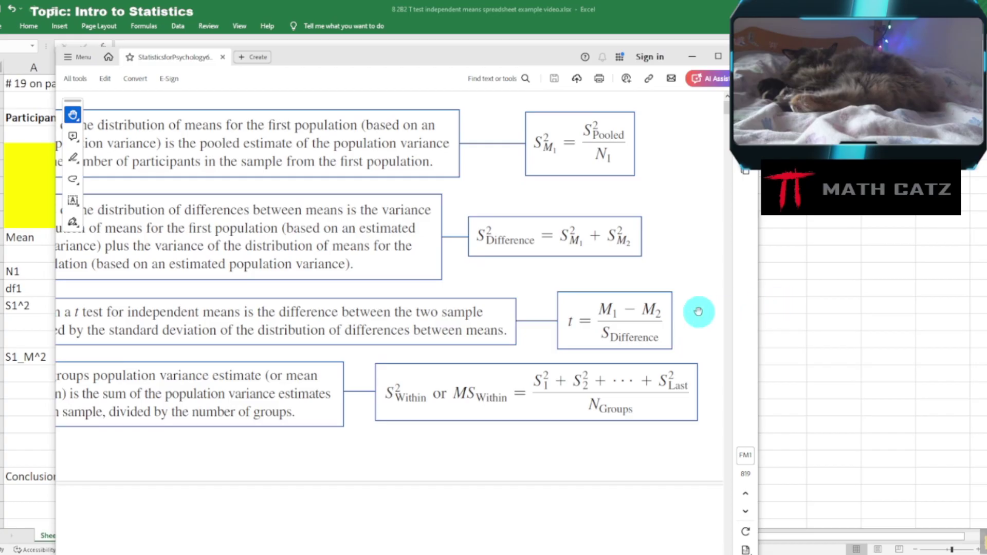
pyautogui.hotkey('alt', 'Tab')
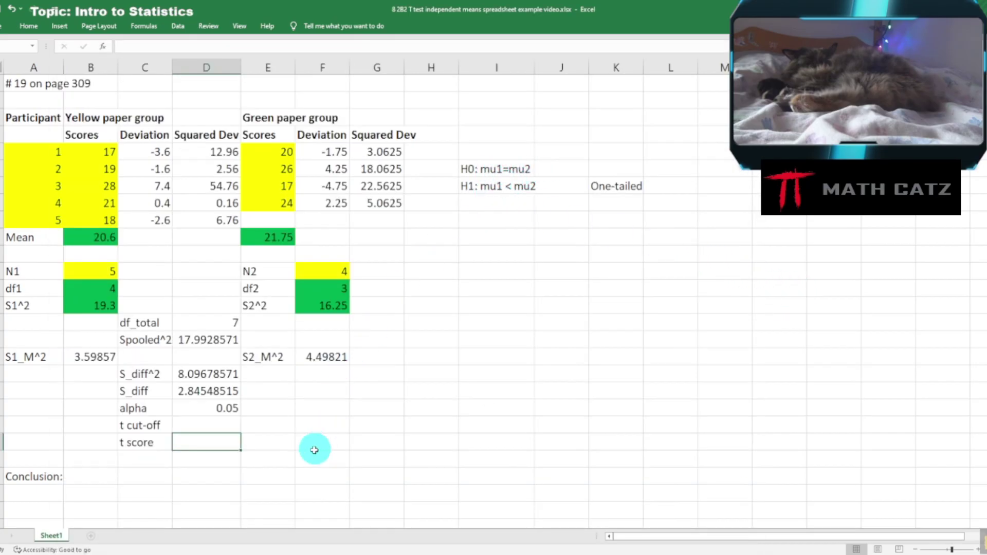
pyautogui.click(283, 554)
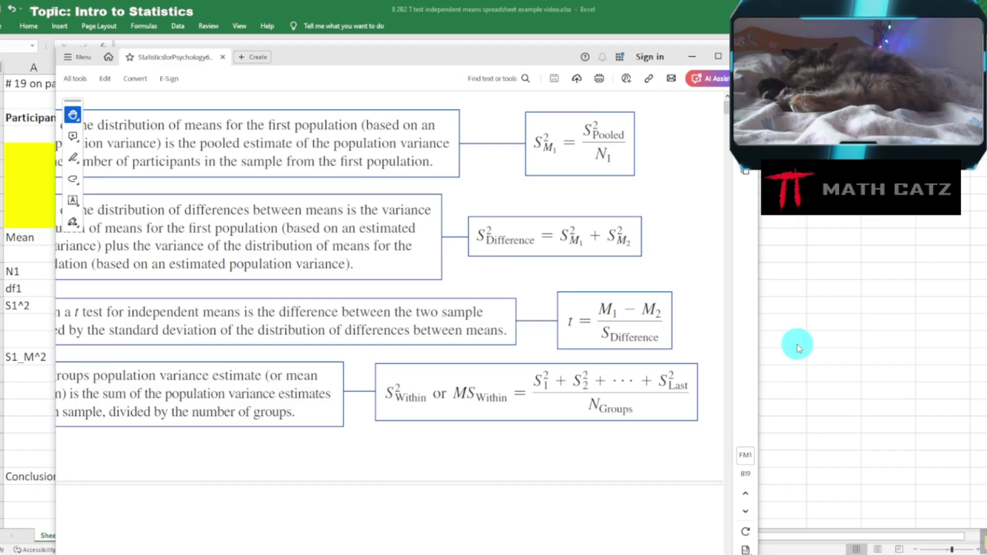
pyautogui.hotkey('alt', 'Tab')
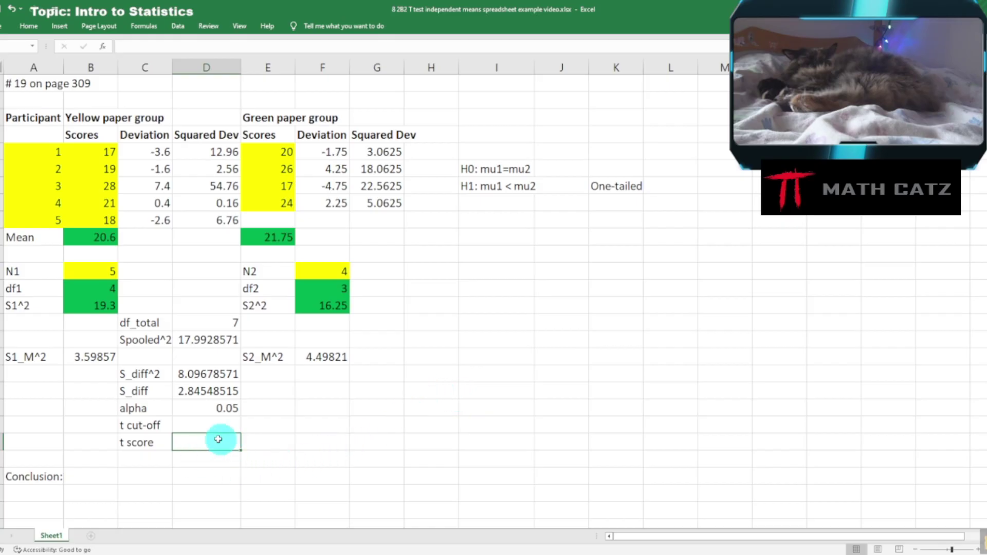
# Calculate the t score in D22 by dividing the difference between the group means by S_diff with =(B10-E10)/D19, rechecking the textbook formula
pyautogui.write('=(')
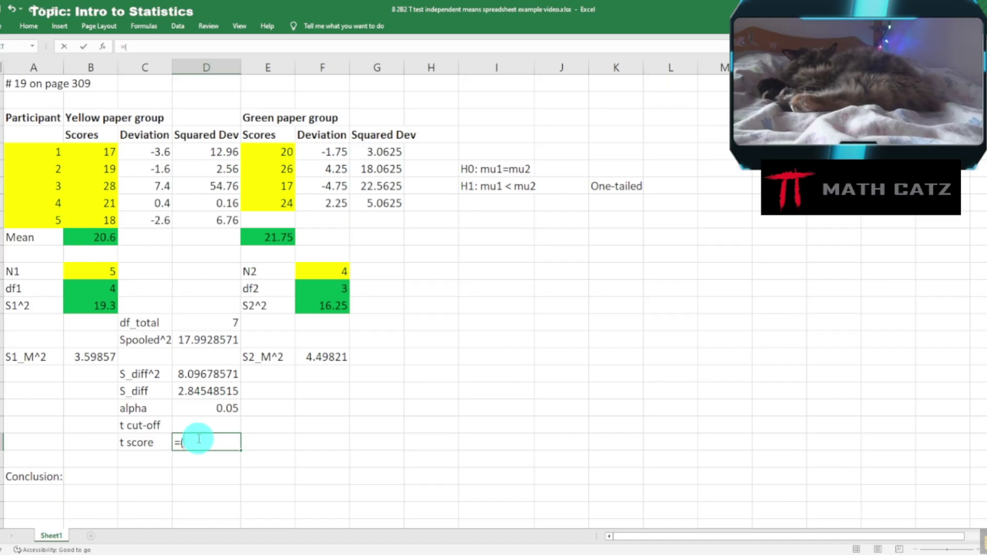
pyautogui.click(276, 553)
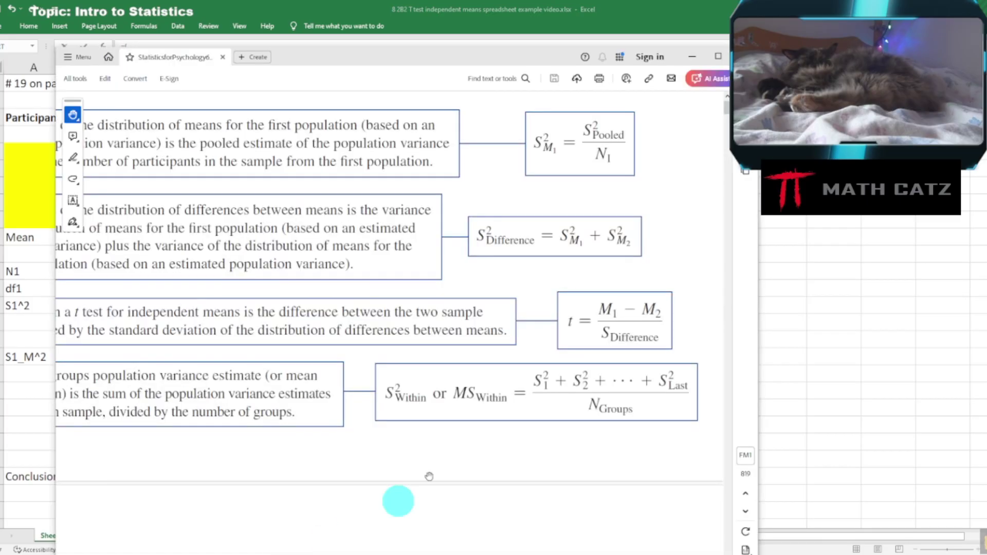
pyautogui.hotkey('alt', 'Tab')
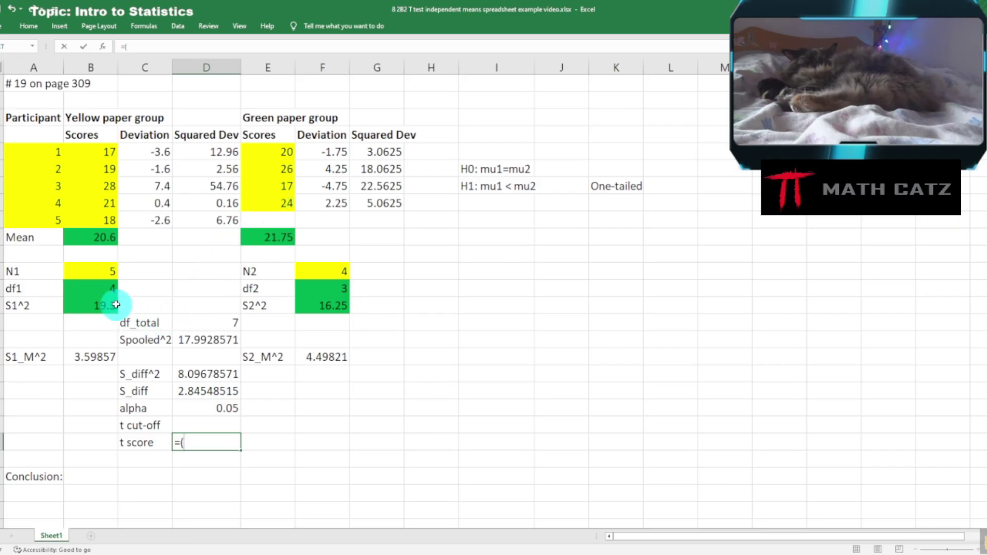
pyautogui.click(84, 234)
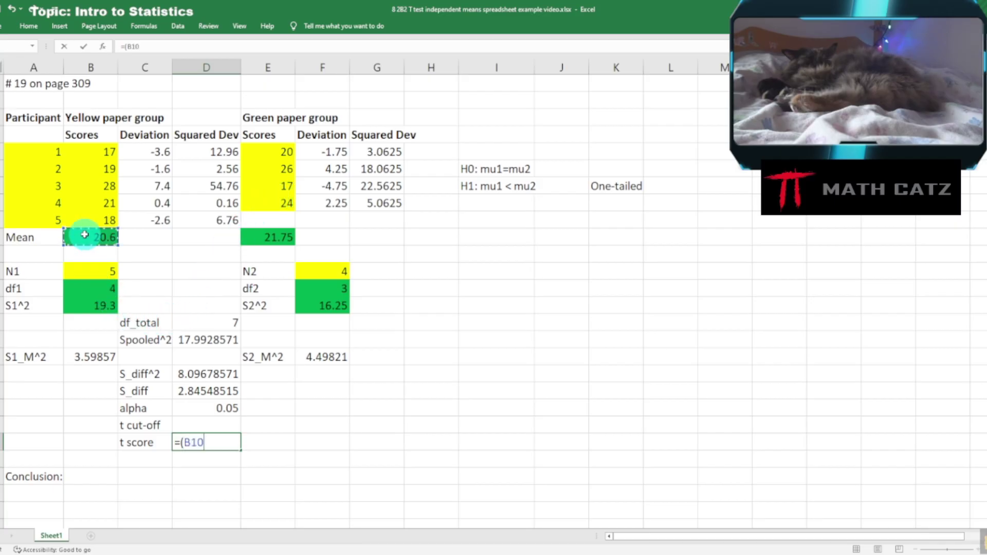
pyautogui.write('-')
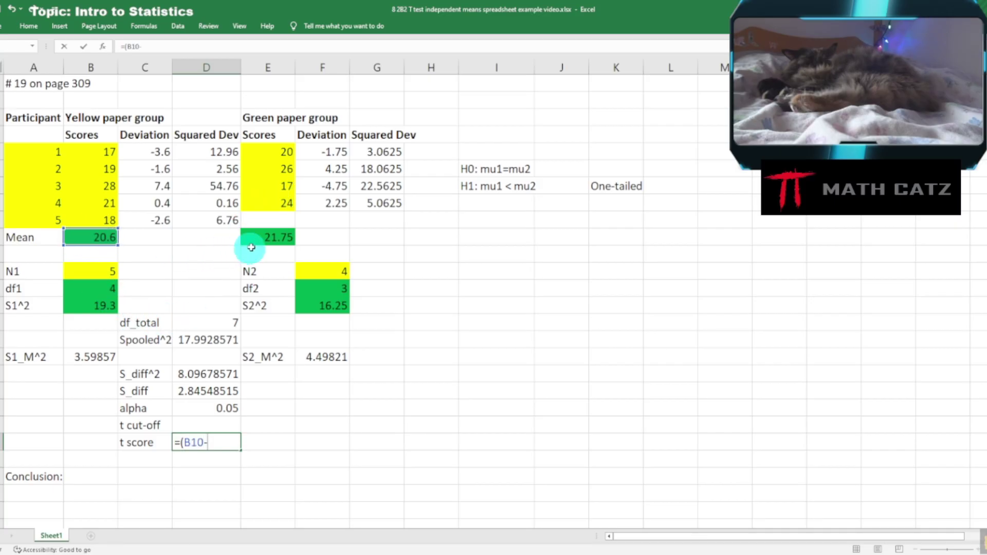
pyautogui.click(263, 236)
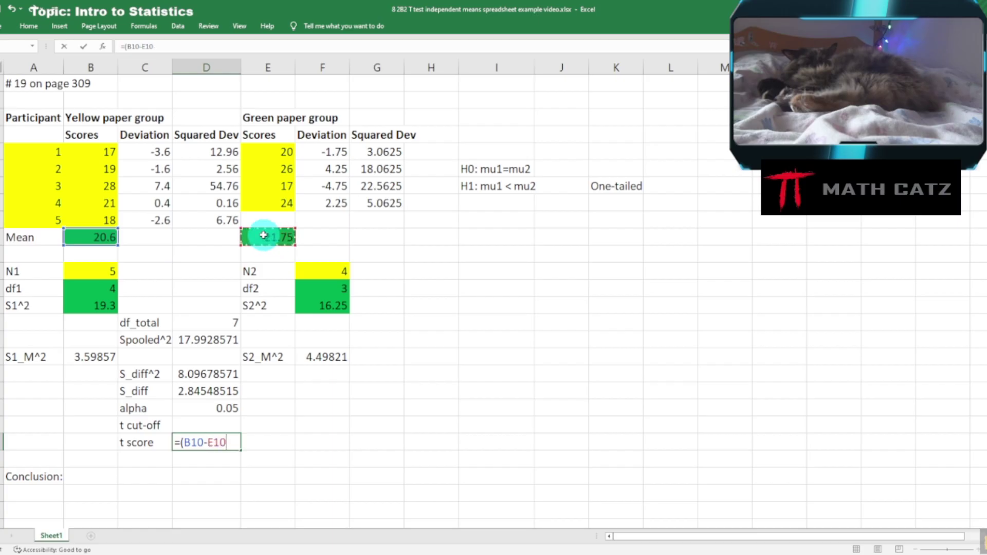
pyautogui.write(')')
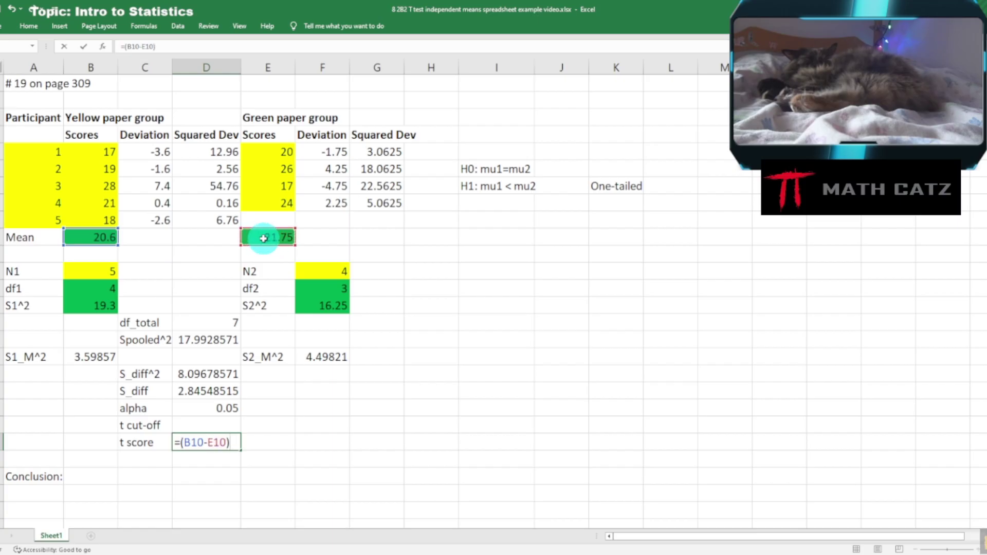
pyautogui.write('/')
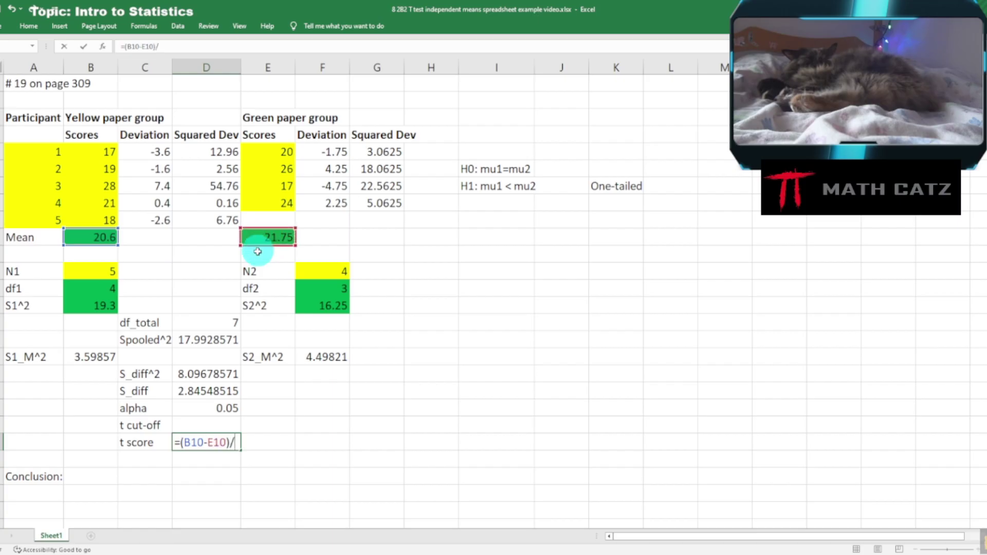
pyautogui.click(174, 390)
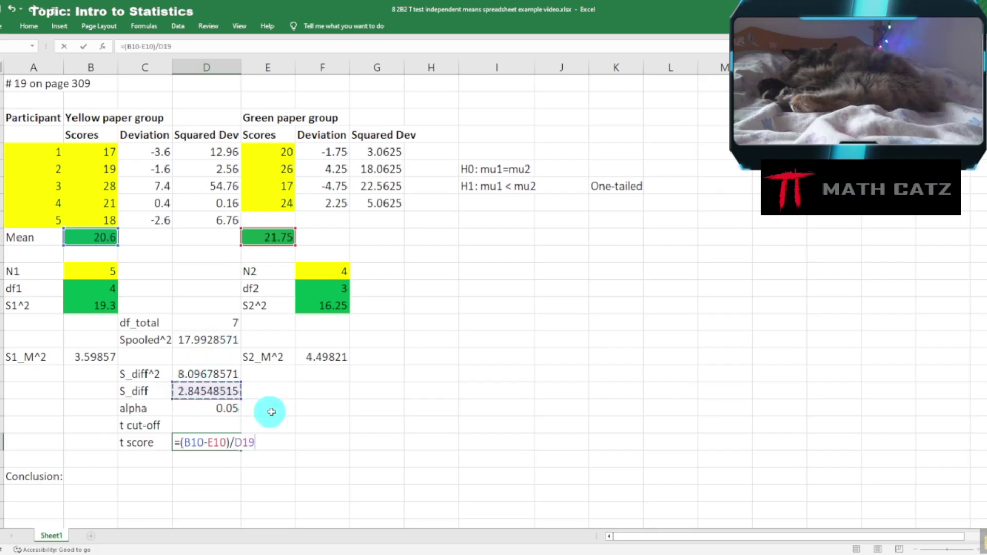
pyautogui.press('Return')
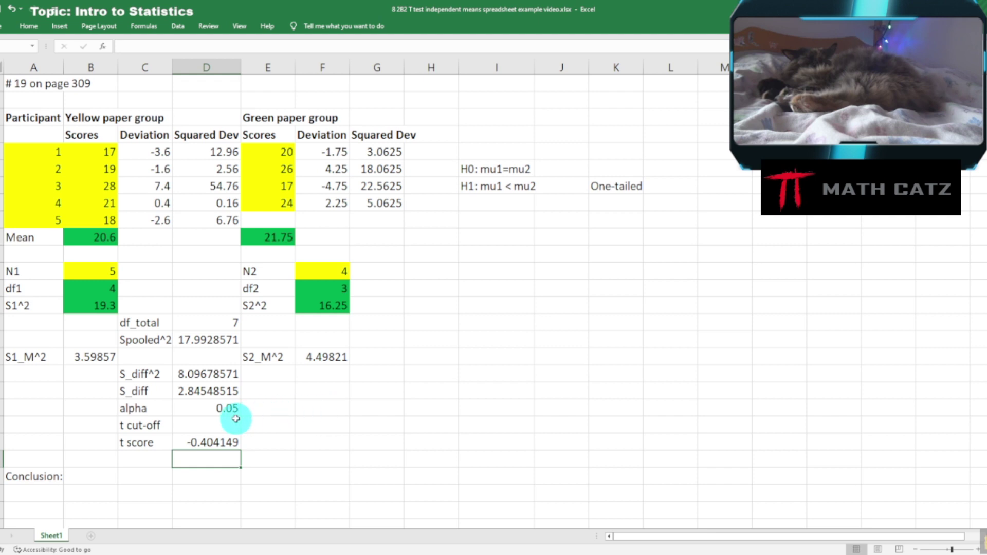
# Reread problem 19 on page 309 of the textbook PDF for its significance level and predicted direction, and return to the worksheet's alpha and t cut-off cells
pyautogui.click(276, 554)
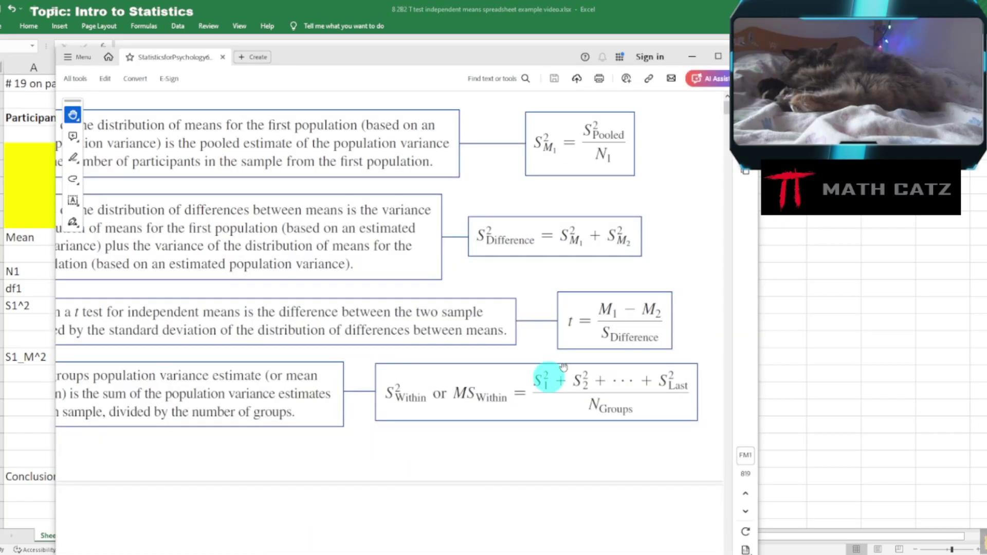
pyautogui.click(708, 458)
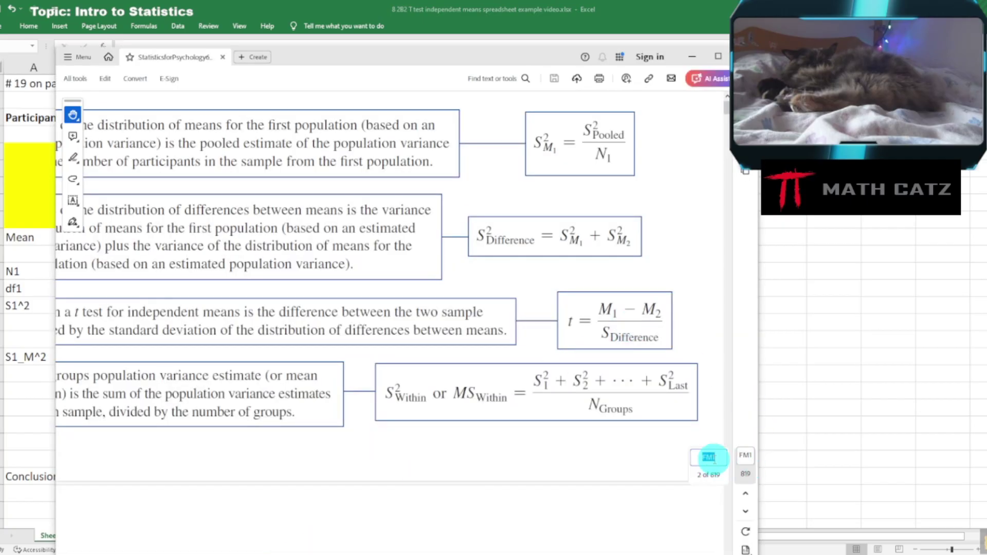
pyautogui.write('30')
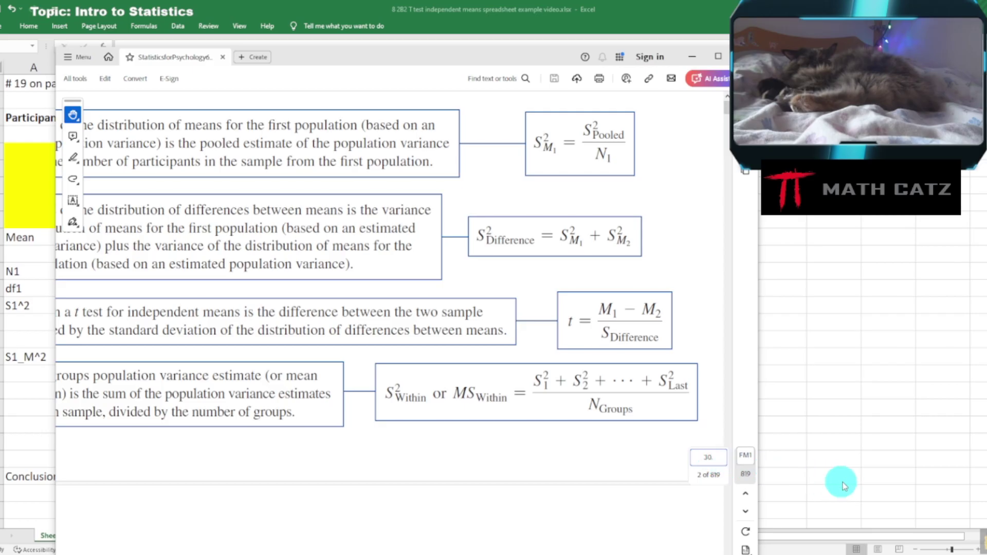
pyautogui.write('9')
pyautogui.press('Return')
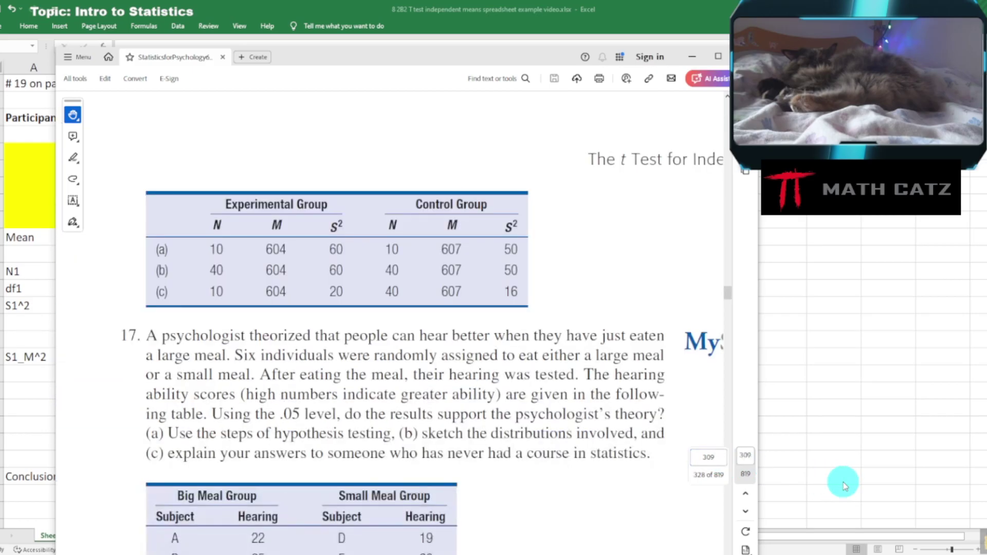
pyautogui.scroll(-5, 462, 391)
pyautogui.scroll(-5, 461, 383)
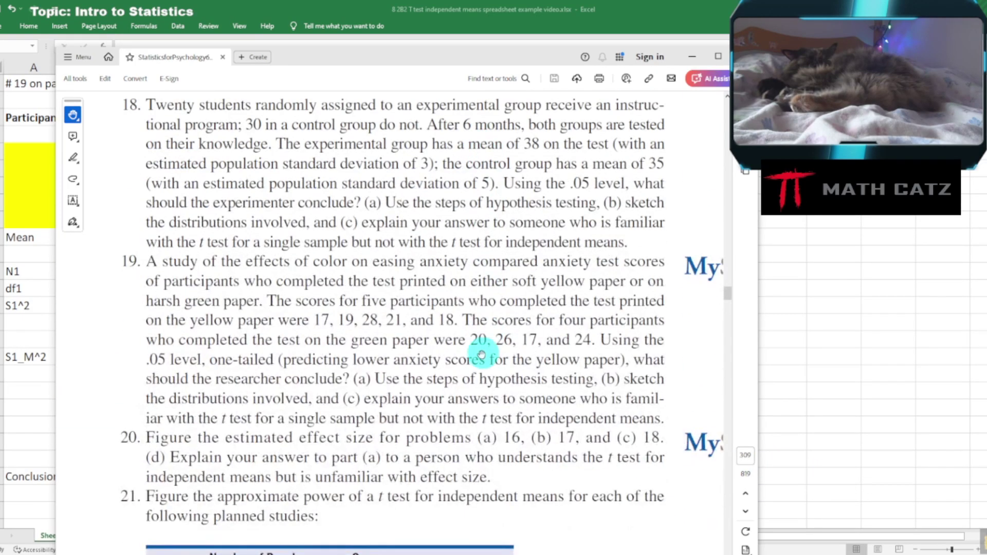
pyautogui.moveTo(474, 342); pyautogui.dragTo(476, 216)
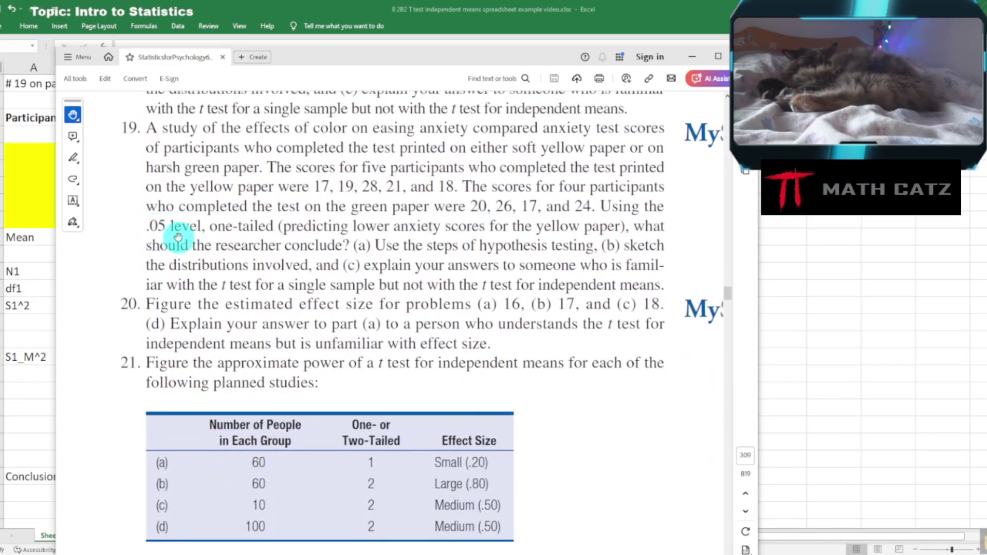
pyautogui.hotkey('alt', 'Tab')
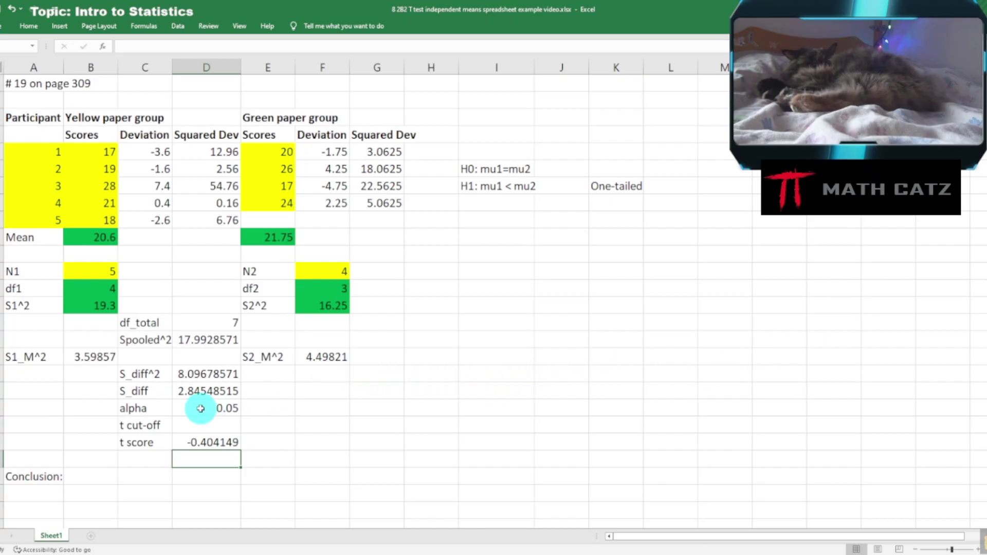
pyautogui.click(221, 408)
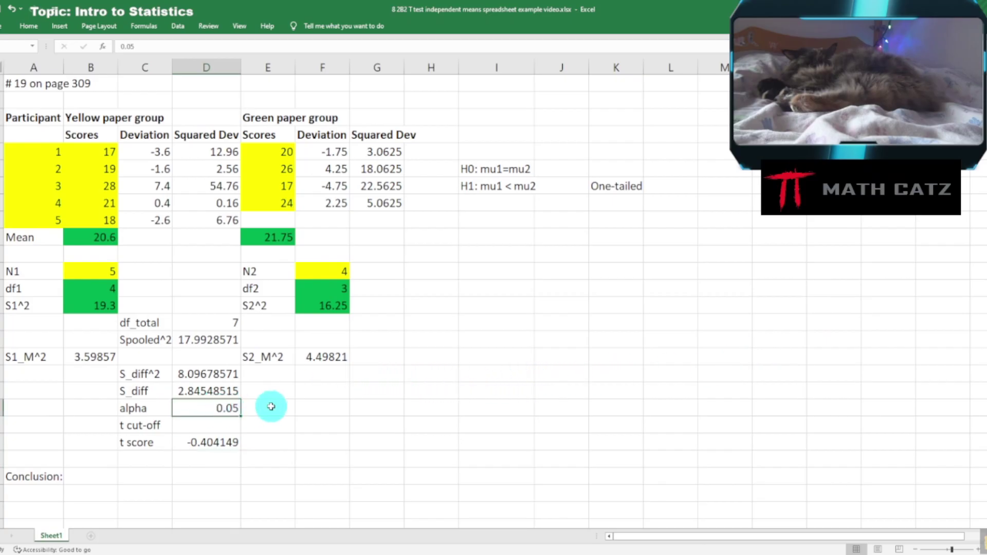
pyautogui.click(198, 424)
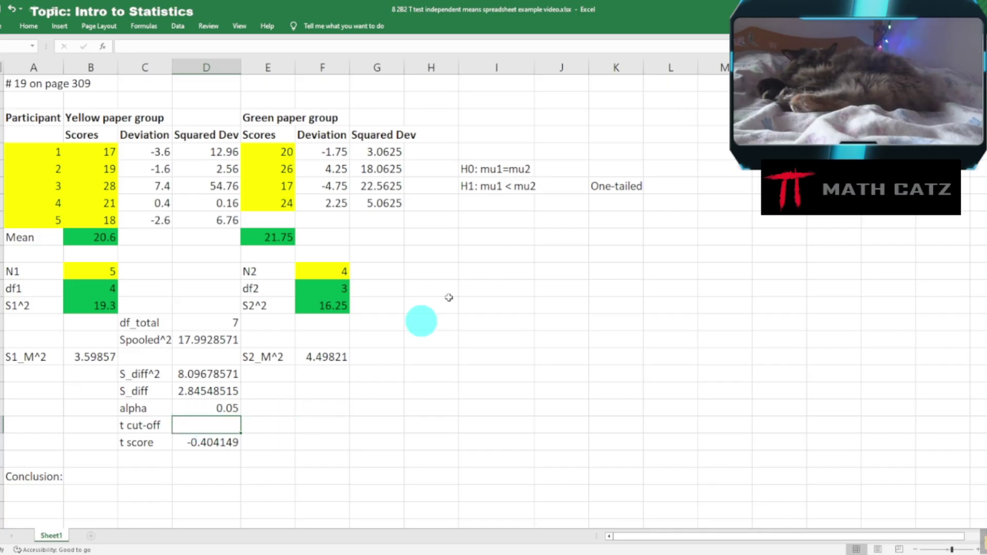
# Enter the rewritten alternative hypothesis "H1: mu1-mu2<0" in I8 and "(Left)" in K8 below the One-tailed note
pyautogui.click(505, 201)
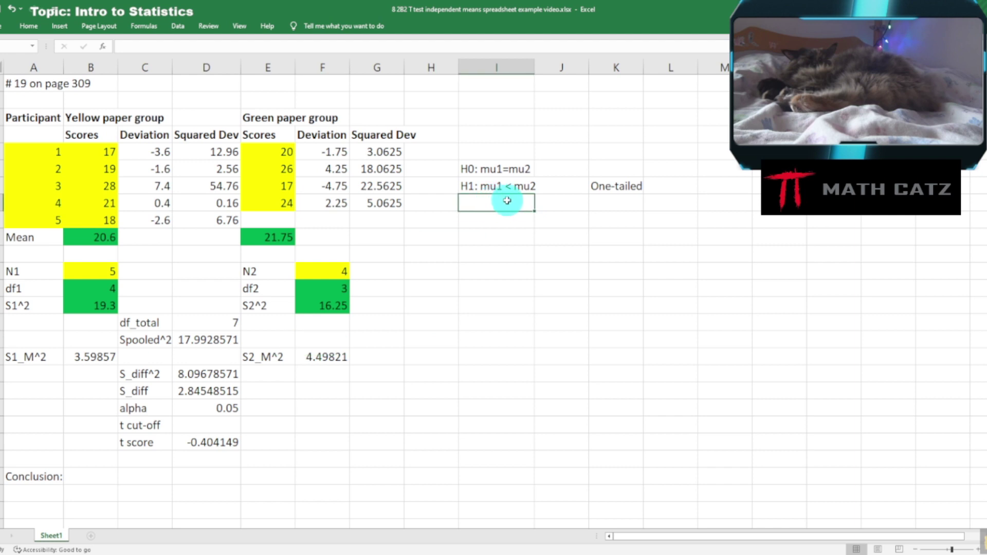
pyautogui.write('H1')
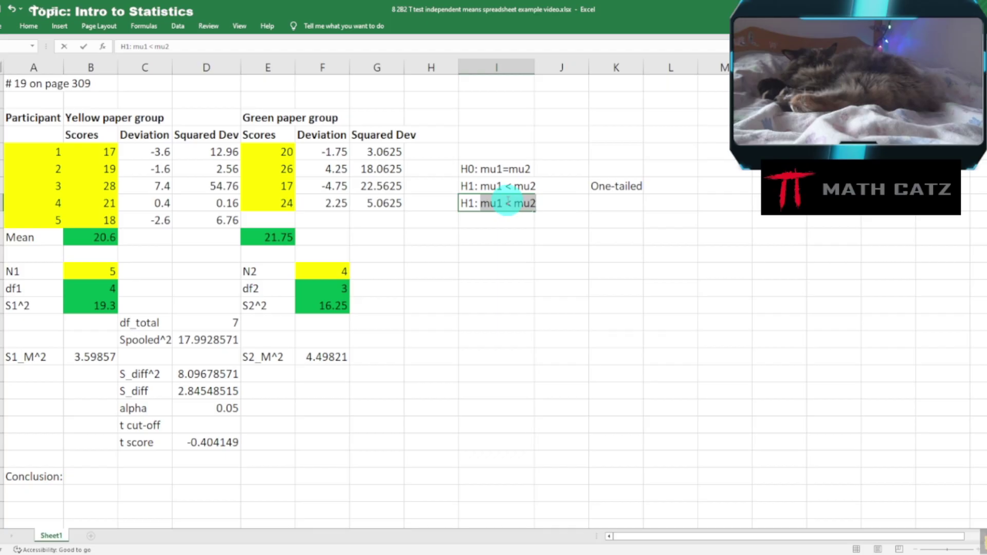
pyautogui.write(': n')
pyautogui.write('mu1 ')
pyautogui.write('-')
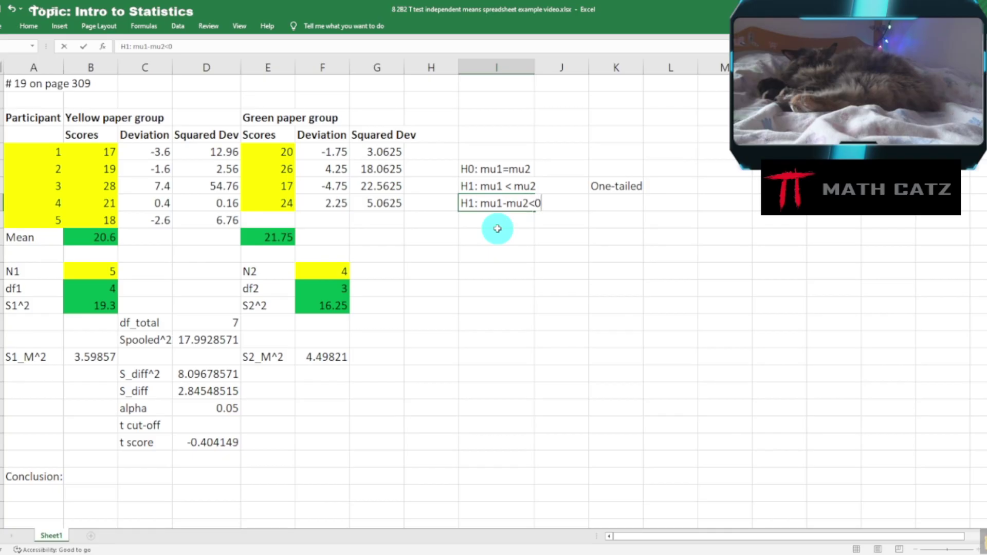
pyautogui.press('Return')
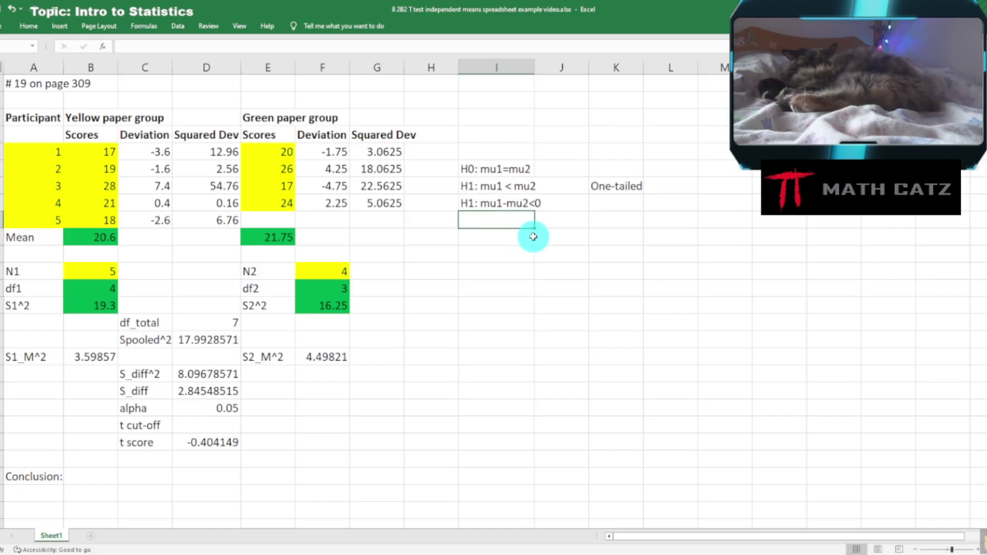
pyautogui.click(600, 203)
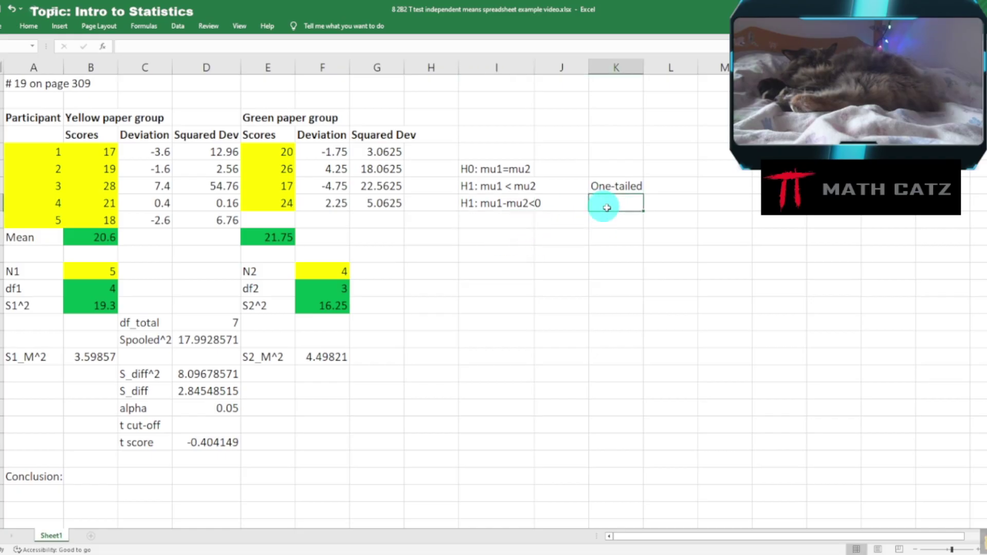
pyautogui.write('(Left')
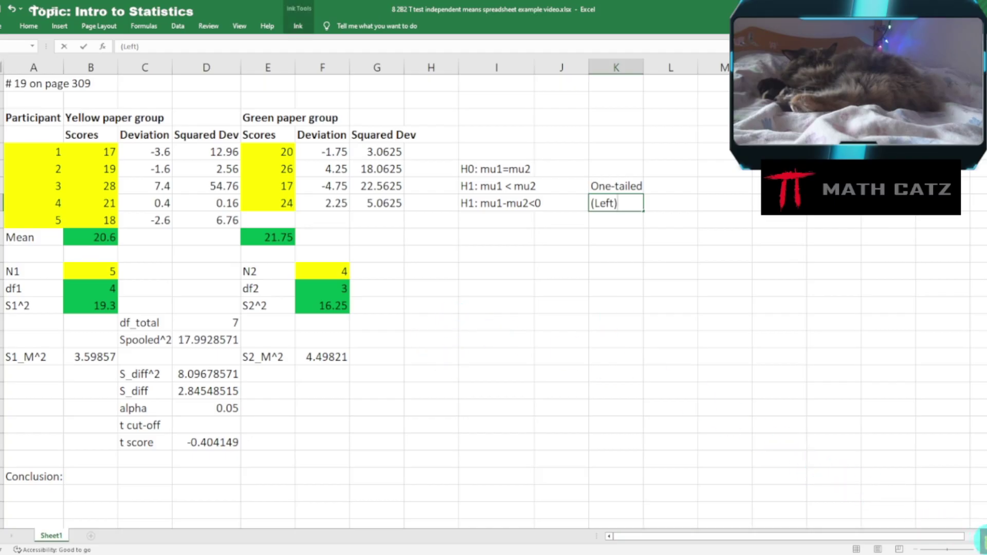
# Draw a blue bell curve on axes over the blank cells below the hypotheses, with a cut-off line in the left tail and the center labeled 0
pyautogui.click(982, 540)
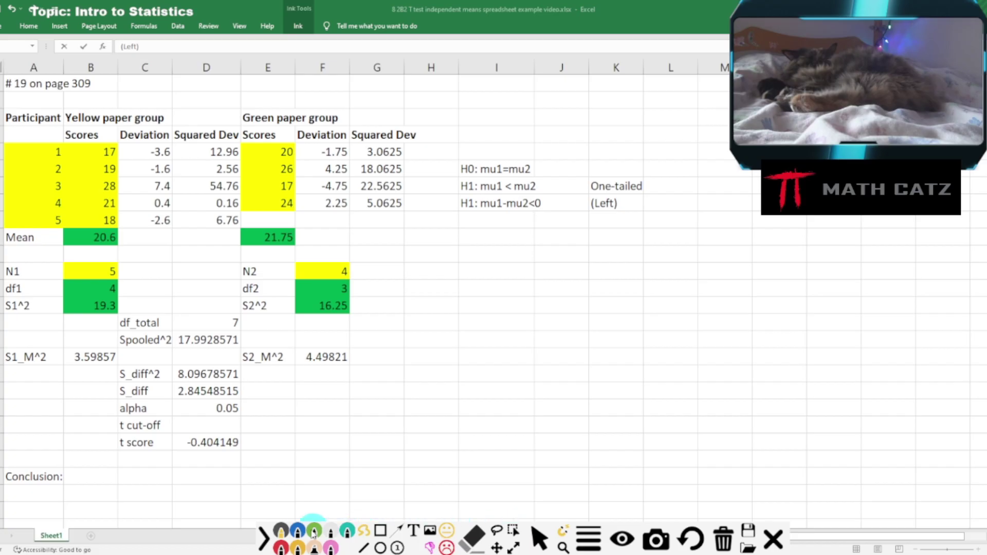
pyautogui.click(297, 532)
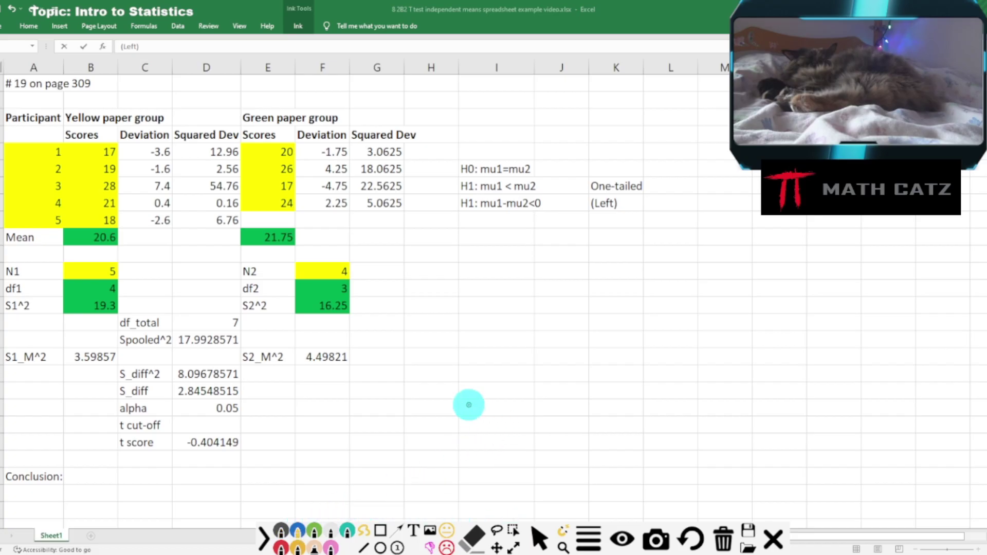
pyautogui.moveTo(456, 396); pyautogui.dragTo(768, 400)
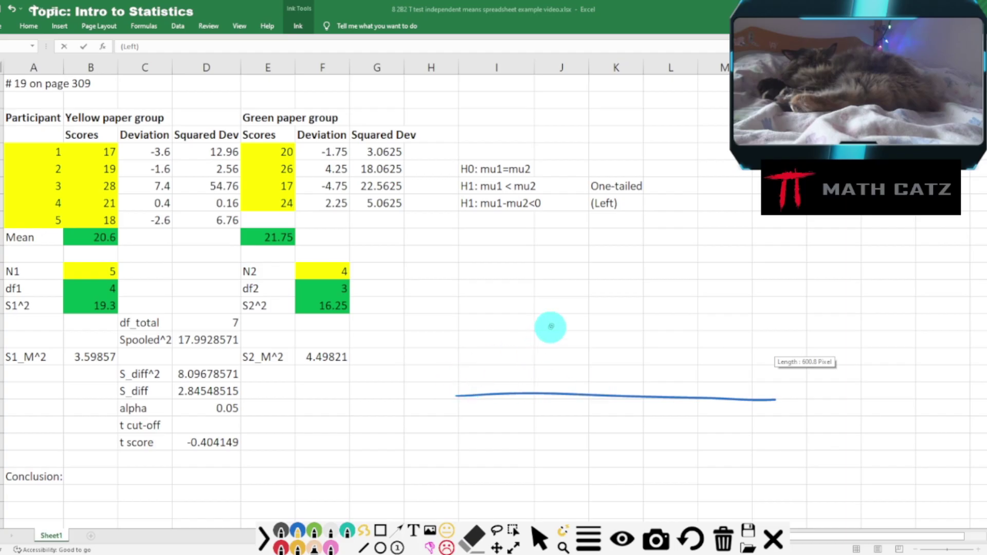
pyautogui.moveTo(595, 268); pyautogui.dragTo(598, 418)
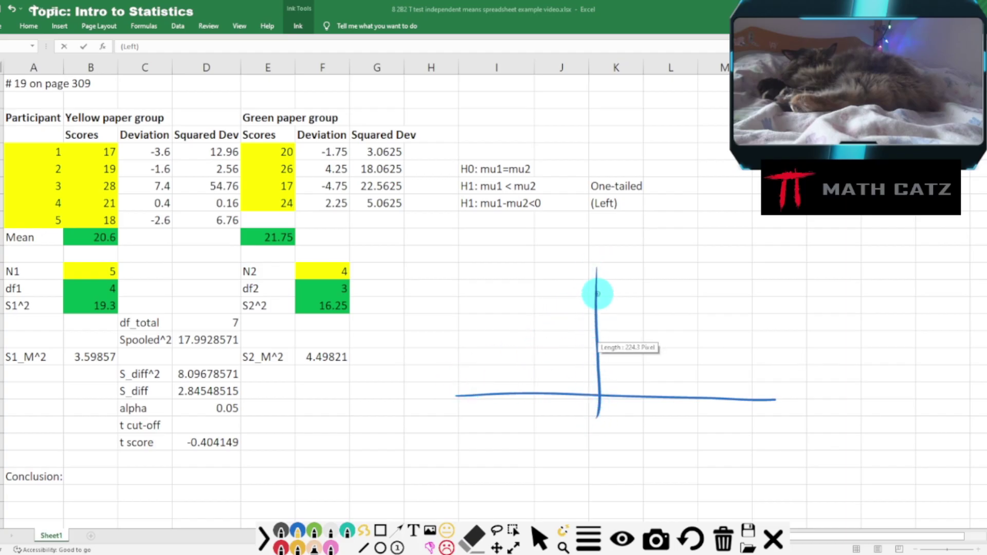
pyautogui.moveTo(597, 290)
pyautogui.mouseDown()
pyautogui.moveTo(614, 292)
pyautogui.moveTo(656, 359)
pyautogui.moveTo(740, 373)
pyautogui.mouseUp()
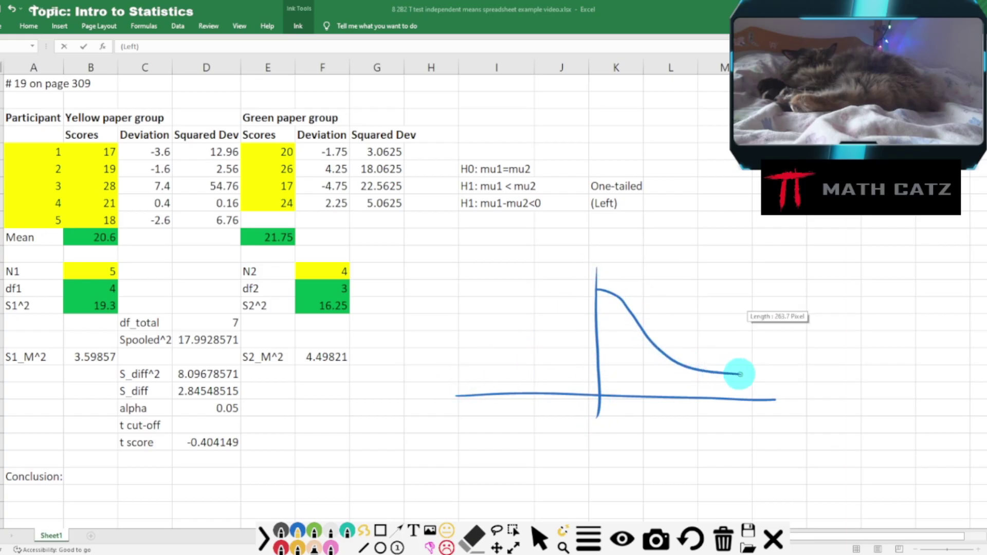
pyautogui.moveTo(599, 291)
pyautogui.mouseDown()
pyautogui.moveTo(566, 304)
pyautogui.moveTo(522, 341)
pyautogui.moveTo(440, 377)
pyautogui.mouseUp()
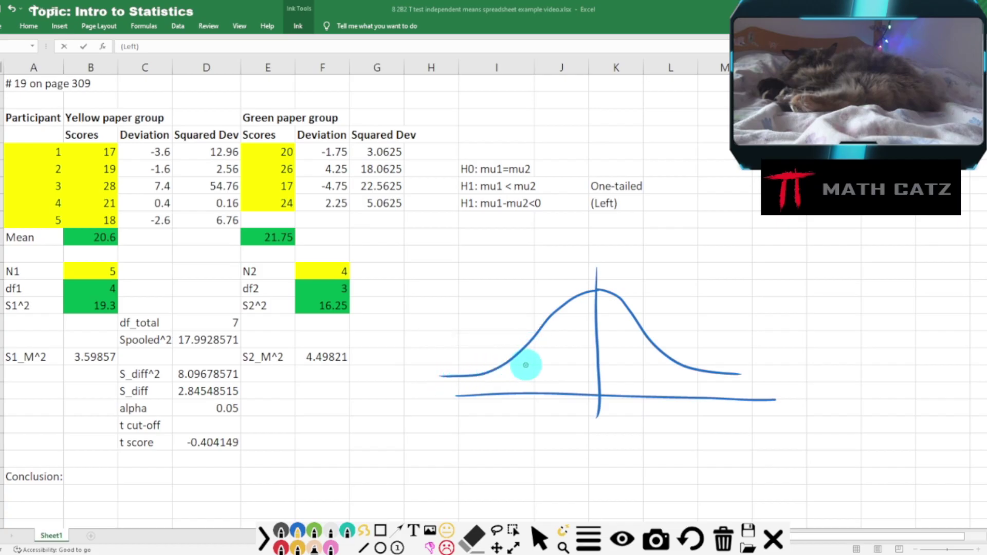
pyautogui.moveTo(519, 354); pyautogui.dragTo(521, 393)
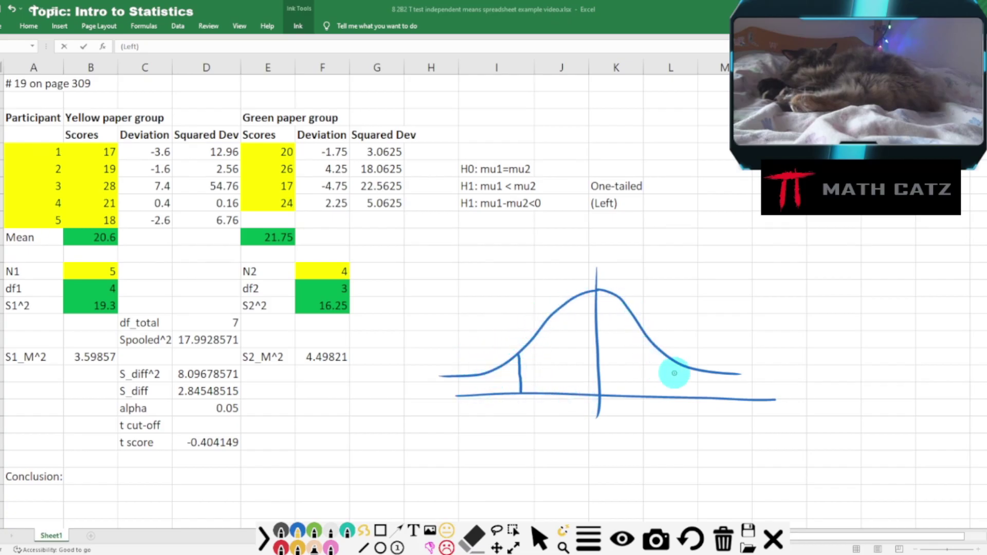
pyautogui.click(607, 408)
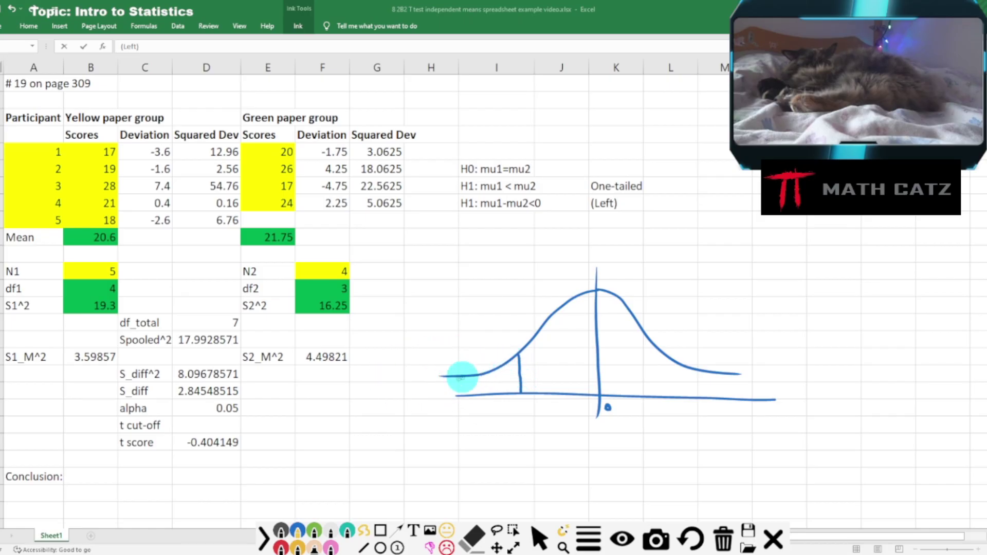
# Shade the sketch's left tail, label its area 0.05 with a pointer line, mark the cut-off line "t cut-off", and stop drawing
pyautogui.moveTo(512, 389)
pyautogui.mouseDown()
pyautogui.moveTo(509, 377)
pyautogui.moveTo(452, 385)
pyautogui.moveTo(474, 374)
pyautogui.mouseUp()
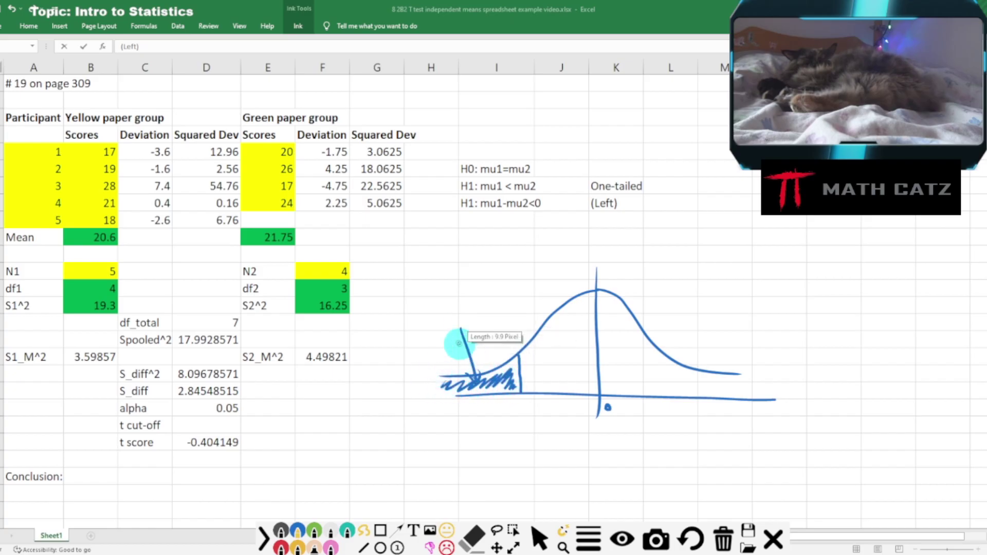
pyautogui.moveTo(443, 298); pyautogui.dragTo(468, 295)
pyautogui.click(451, 304)
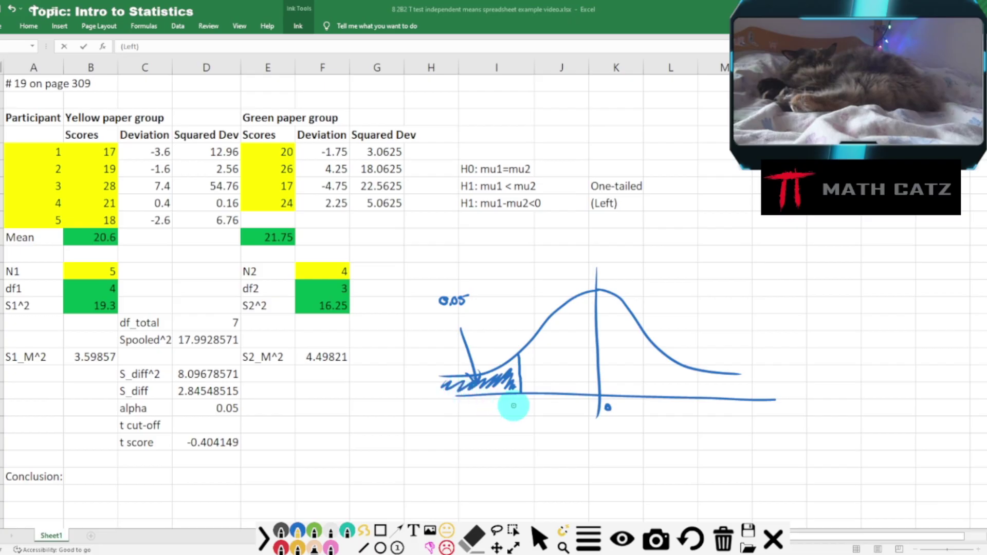
pyautogui.moveTo(518, 406); pyautogui.dragTo(563, 413)
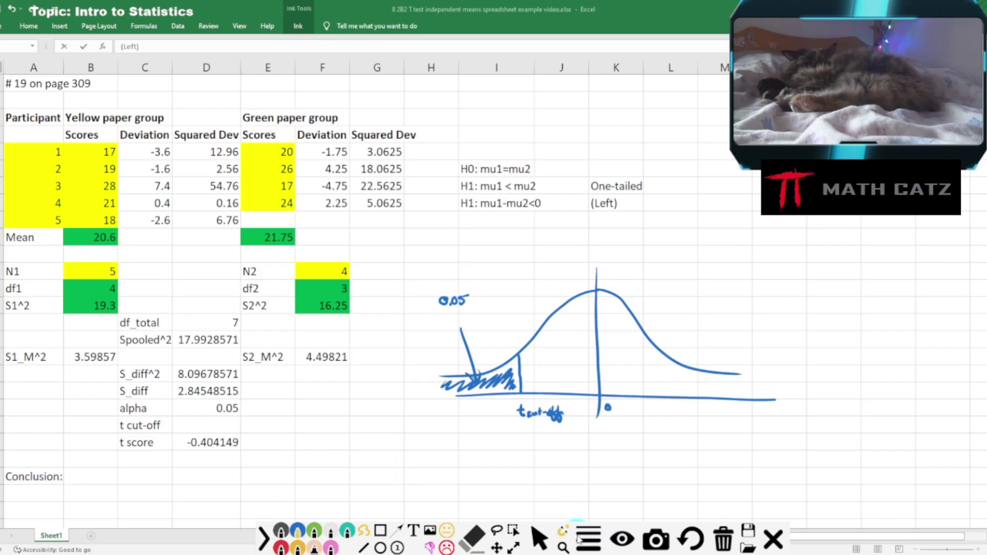
pyautogui.click(540, 538)
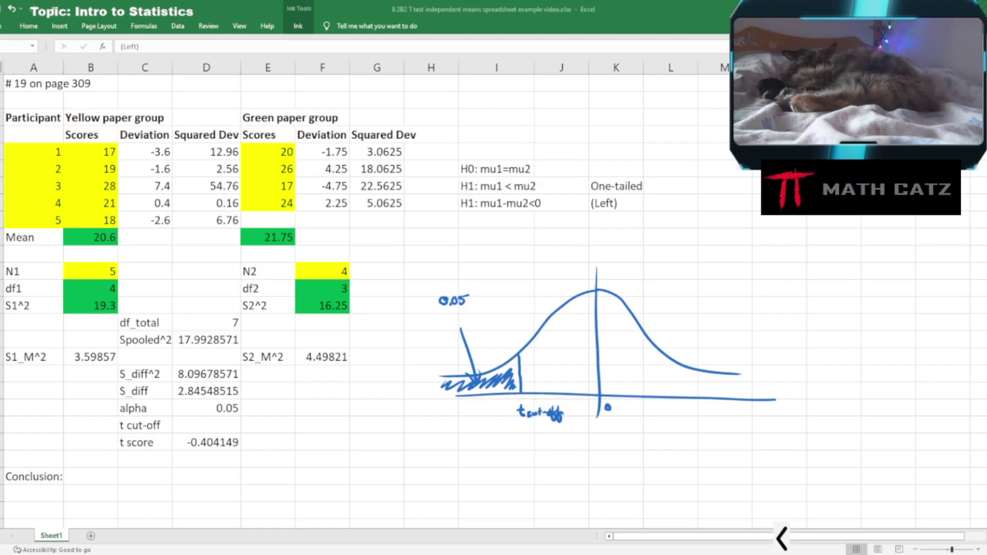
# Start inserting a function for the t cut-off in D21, search for "t test", and look through the suggested functions
pyautogui.click(234, 425)
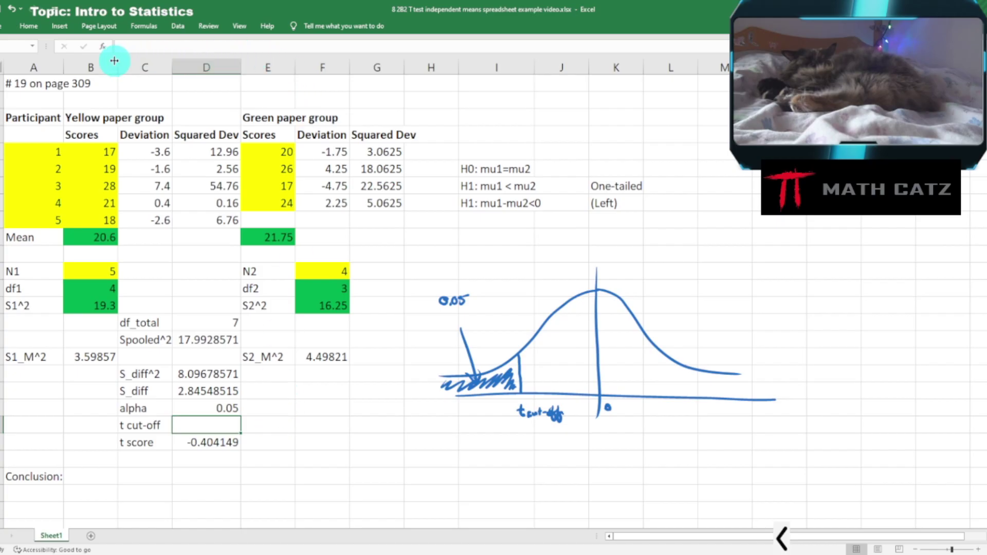
pyautogui.click(103, 46)
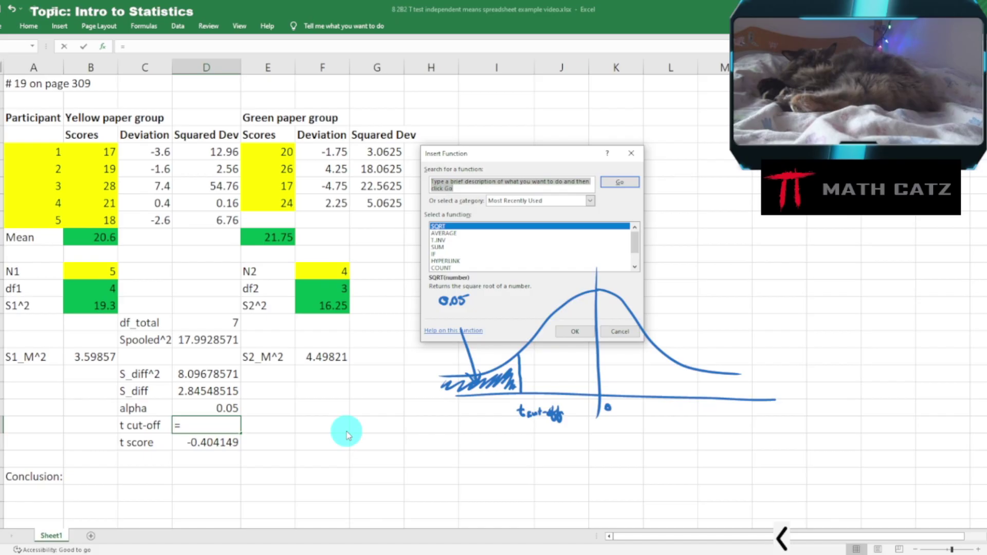
pyautogui.write('t test')
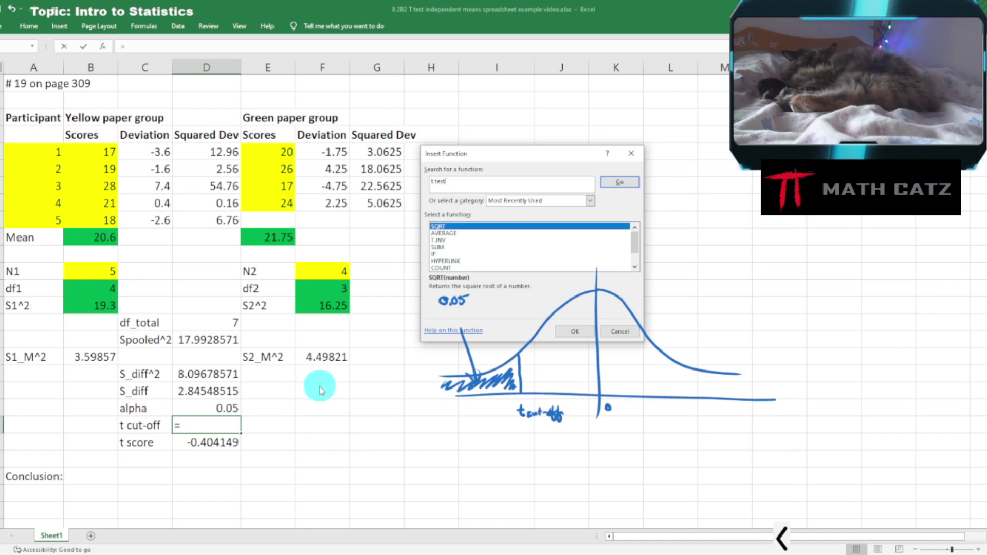
pyautogui.click(601, 185)
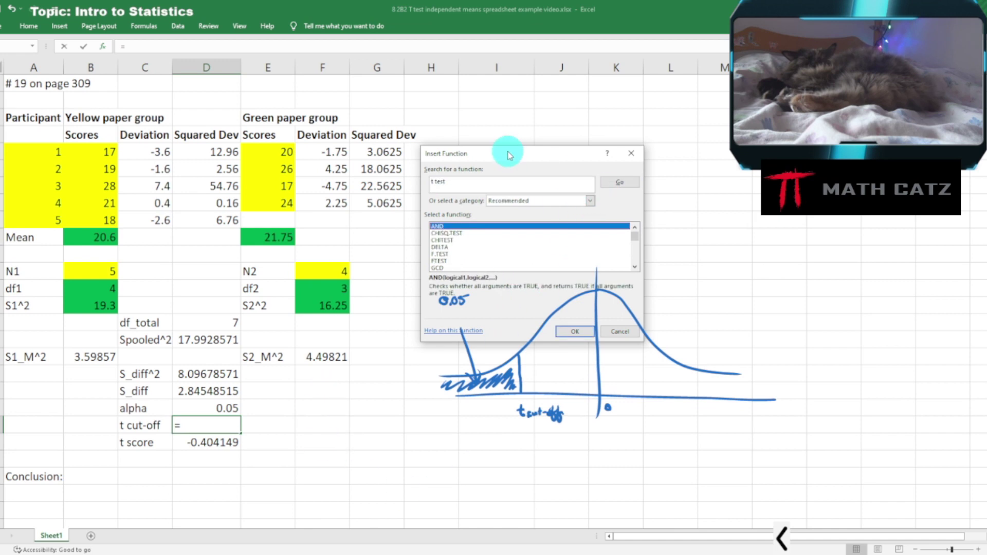
pyautogui.moveTo(509, 153)
pyautogui.mouseDown()
pyautogui.moveTo(181, 110)
pyautogui.moveTo(202, 120)
pyautogui.mouseUp()
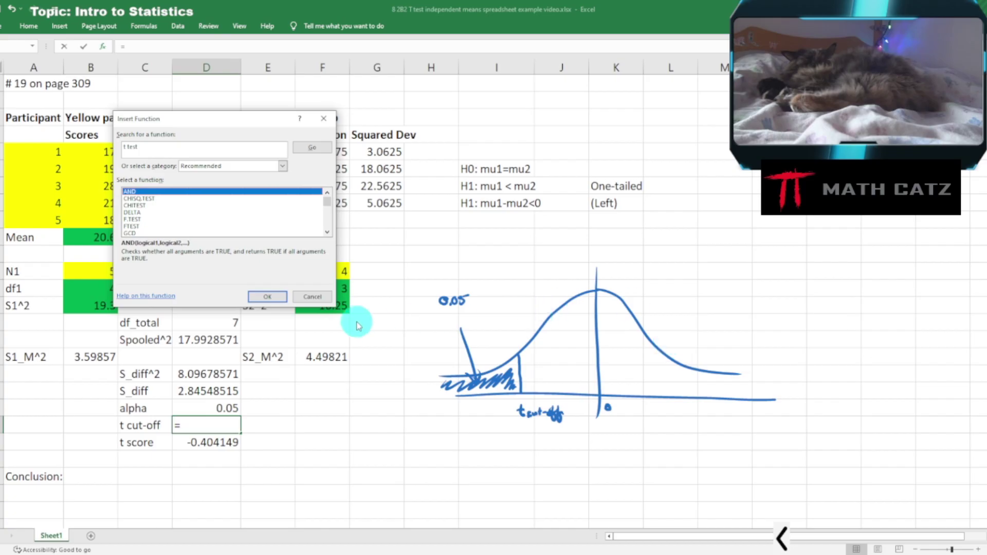
pyautogui.scroll(-5, 215, 216)
pyautogui.scroll(-4, 214, 213)
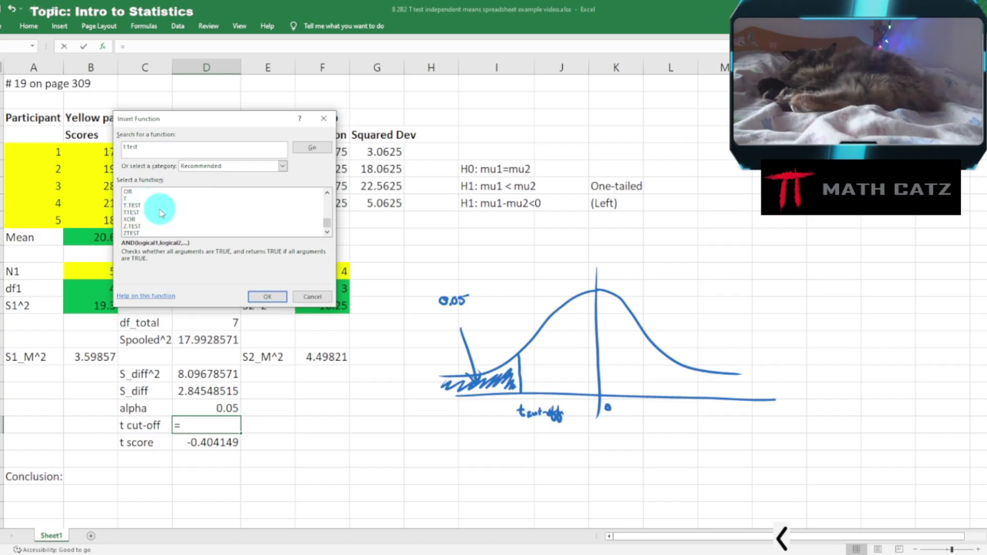
pyautogui.click(180, 219)
# Search the function library for "t distribution" and bring the T functions in the results into view
pyautogui.click(166, 147)
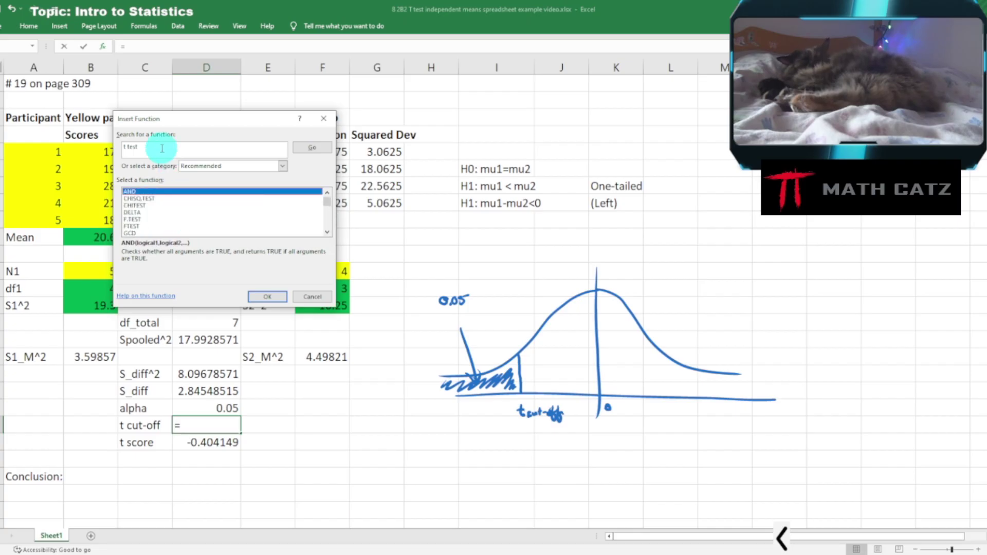
pyautogui.press('BackSpace')
pyautogui.press('BackSpace')
pyautogui.press('BackSpace')
pyautogui.press('BackSpace')
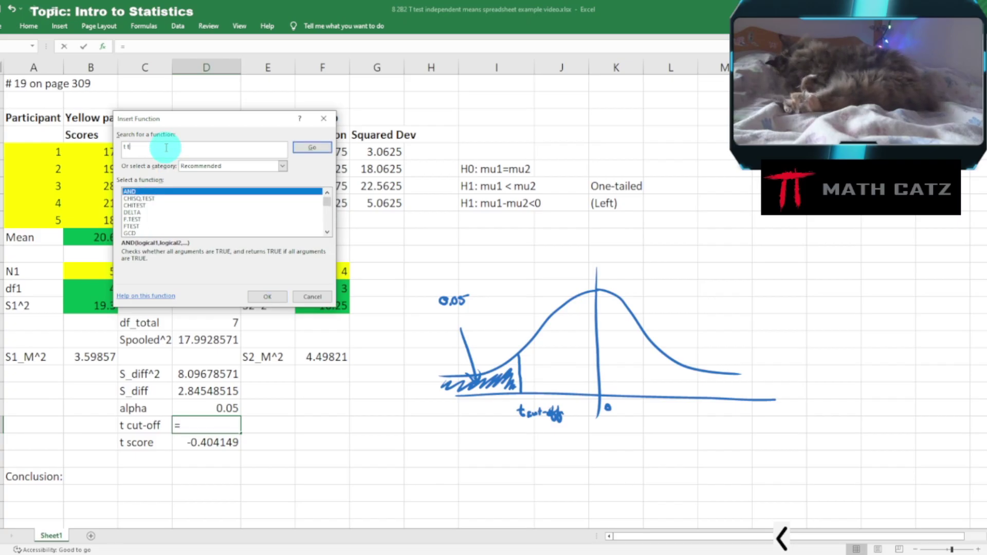
pyautogui.write('distribu')
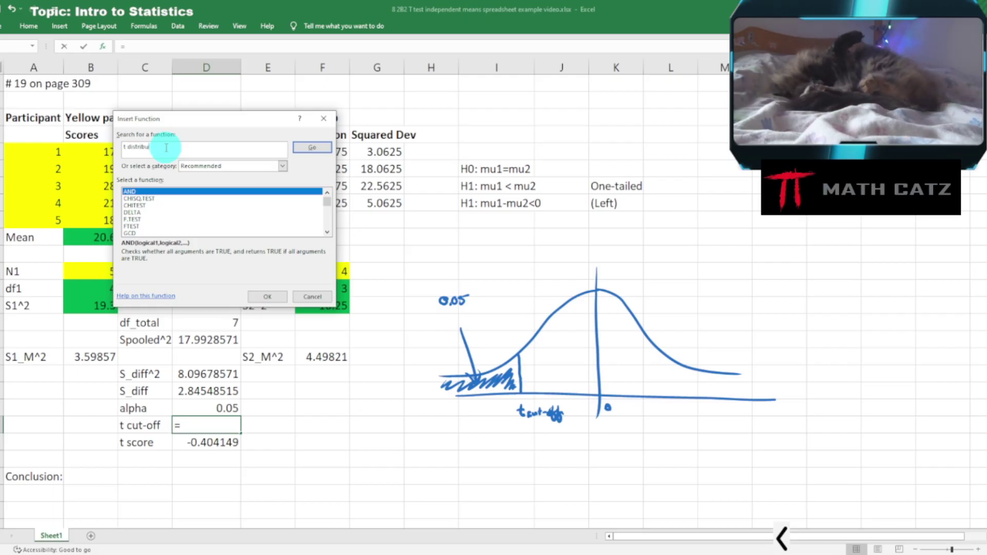
pyautogui.write('tion')
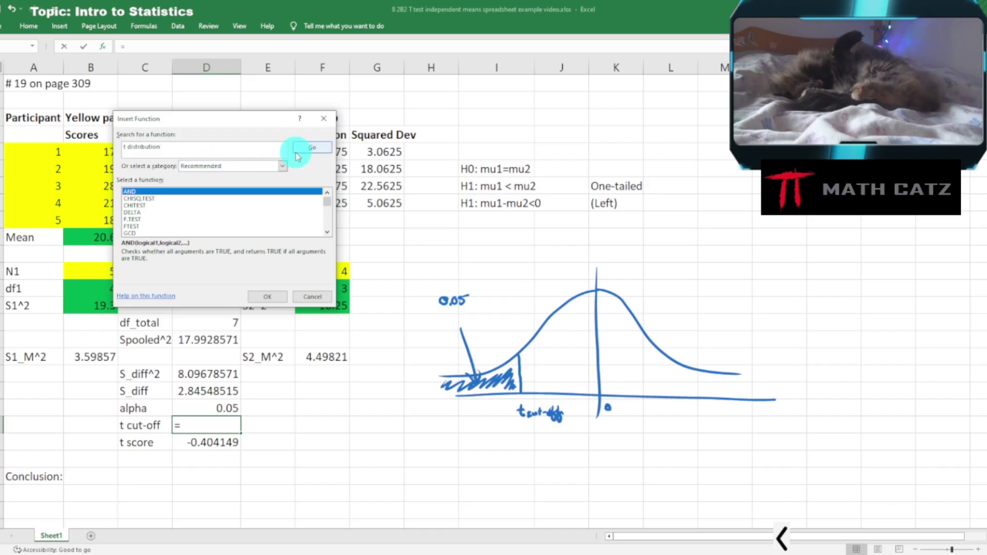
pyautogui.click(311, 147)
pyautogui.scroll(-2, 268, 214)
pyautogui.scroll(-5, 268, 213)
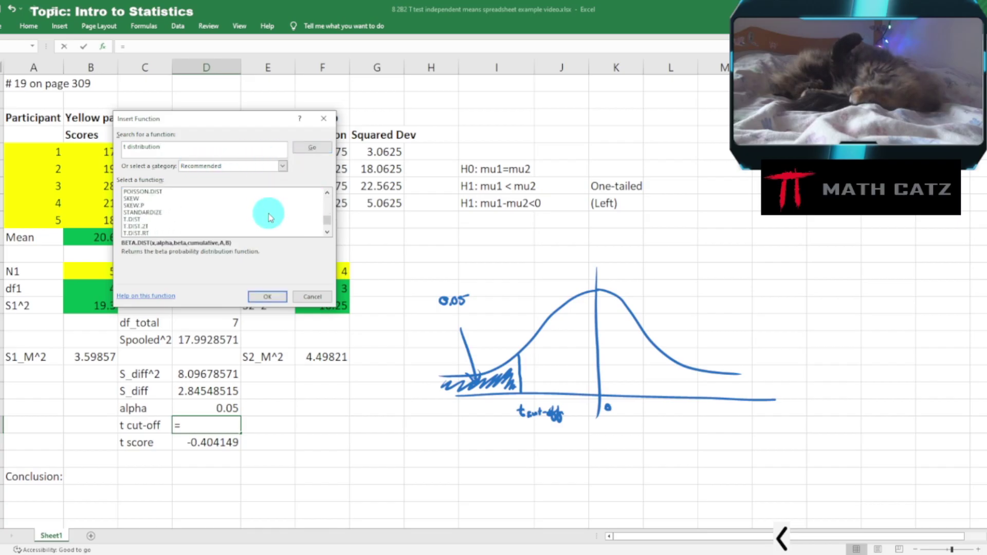
pyautogui.scroll(-1, 269, 214)
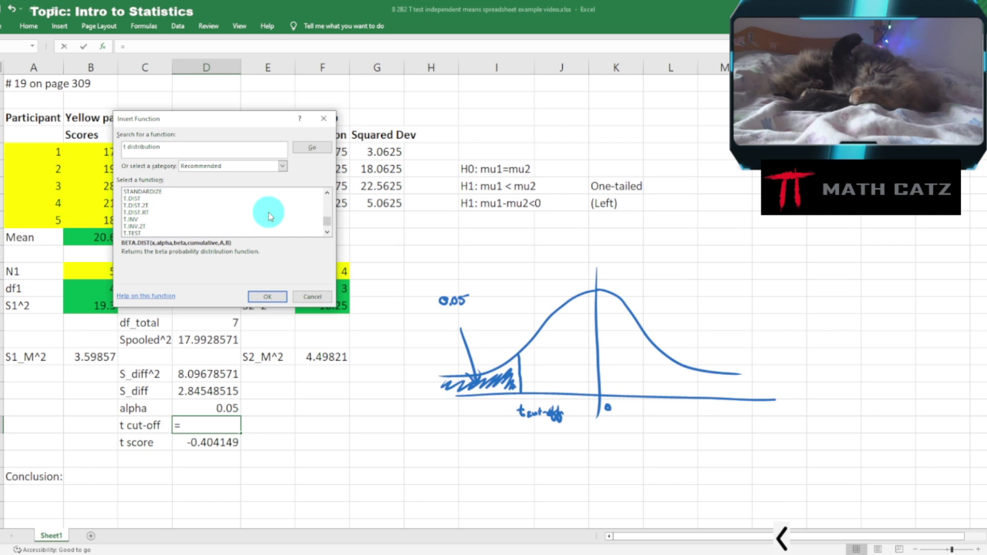
# Compare the descriptions of T.DIST, T.INV and T.INV.2T, and insert the left-tailed inverse function T.INV for the t cut-off
pyautogui.click(139, 200)
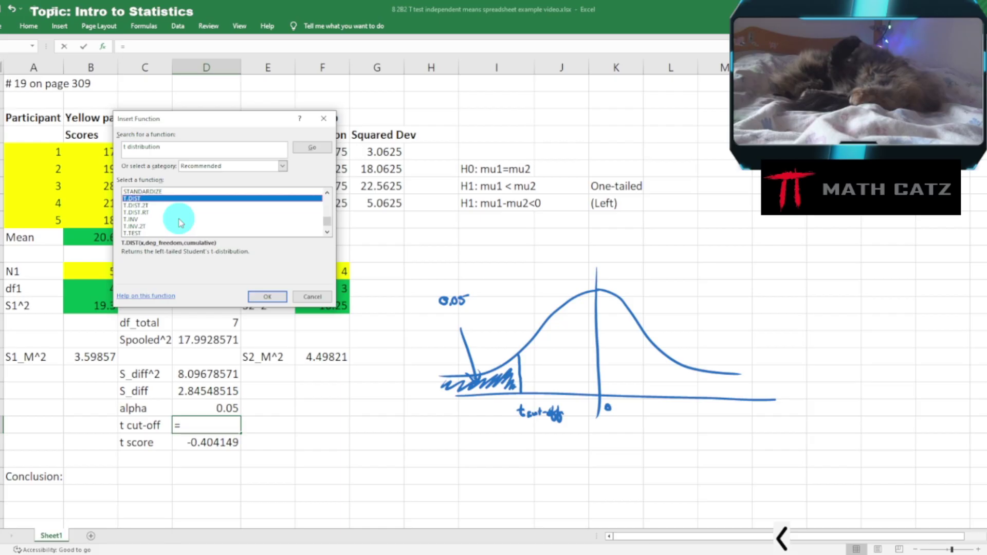
pyautogui.click(489, 393)
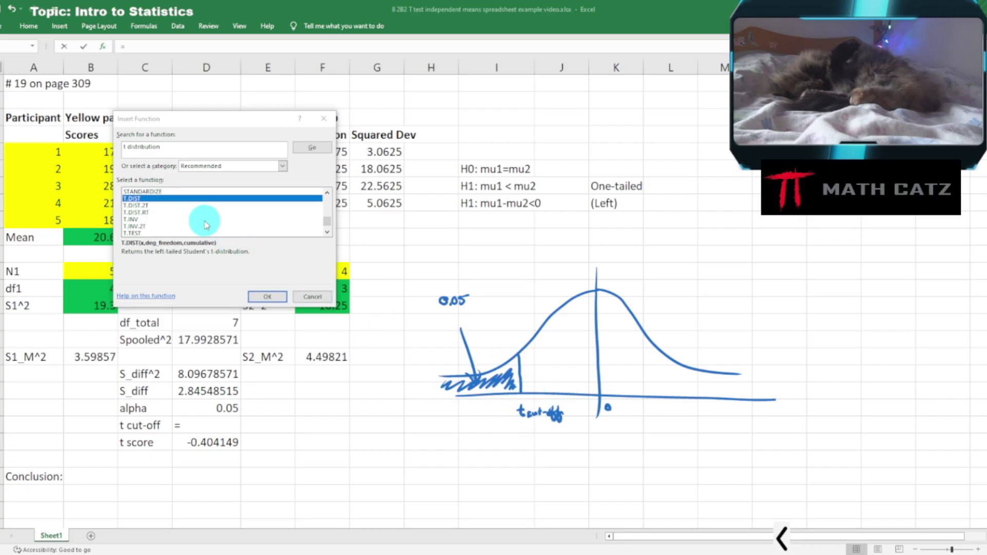
pyautogui.click(143, 219)
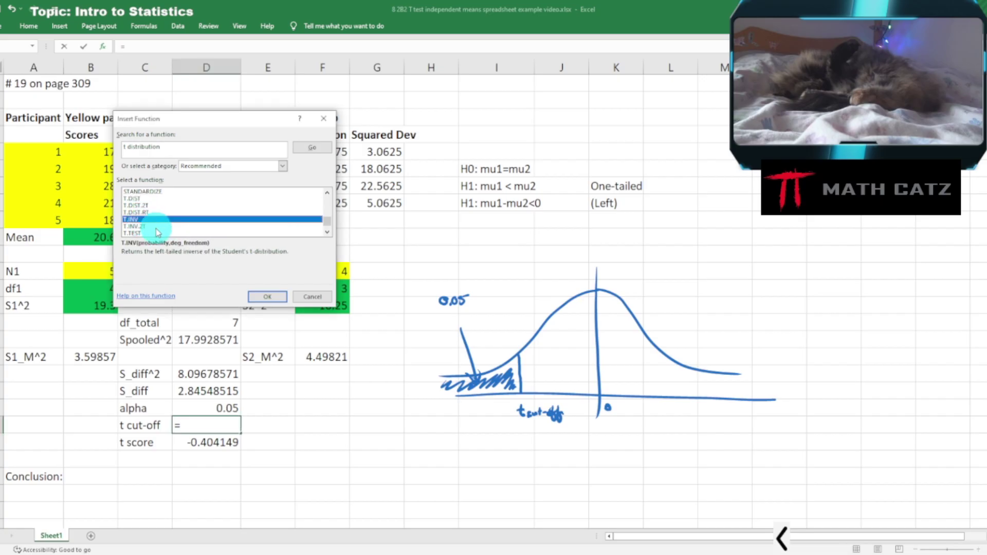
pyautogui.click(156, 227)
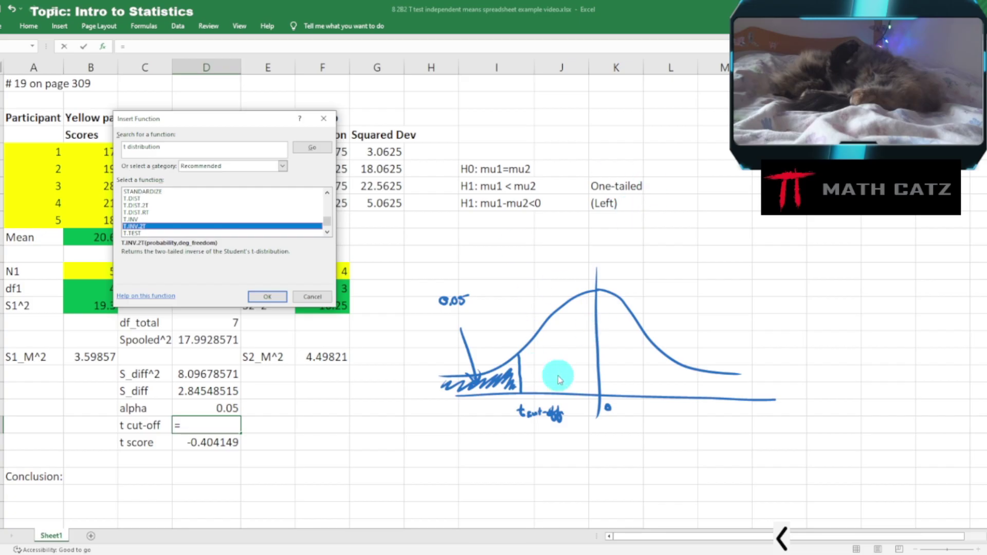
pyautogui.click(145, 220)
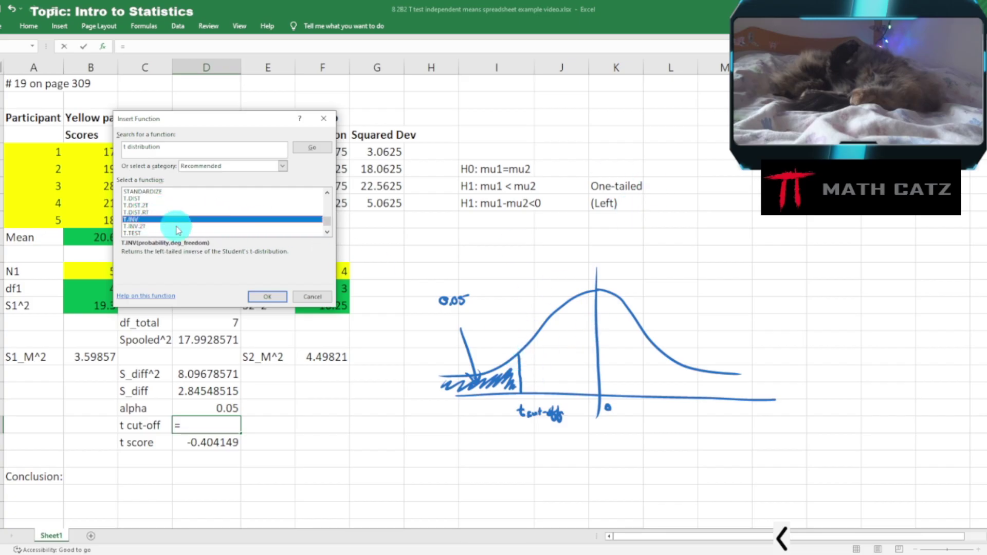
pyautogui.click(270, 298)
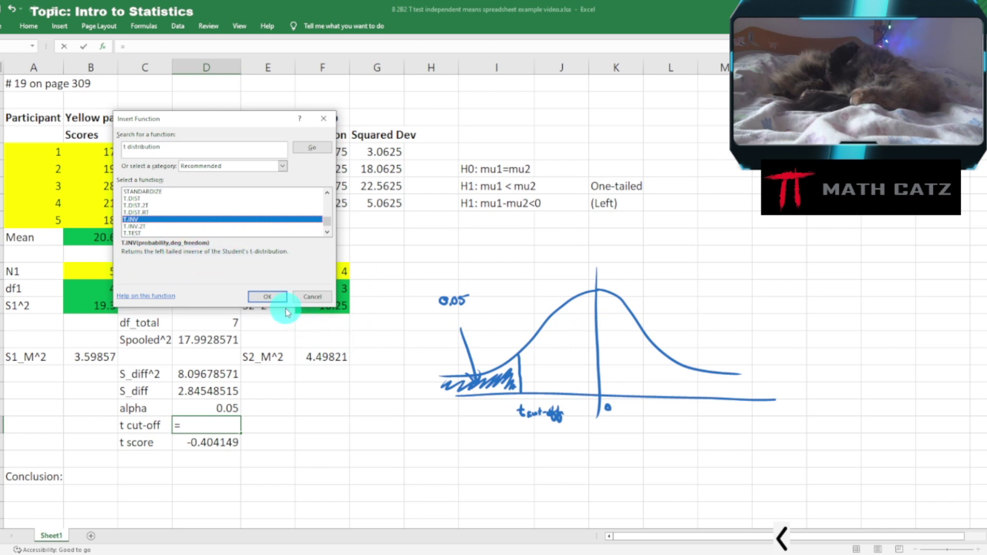
pyautogui.click(267, 297)
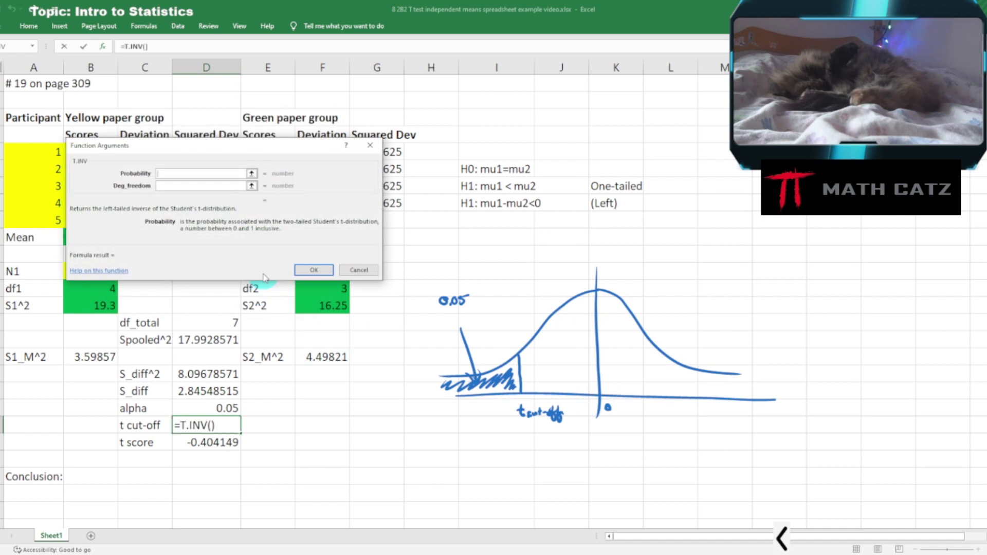
# Complete T.INV in D21 with alpha in D20 as the probability and df_total in D15 as the degrees of freedom
pyautogui.click(196, 409)
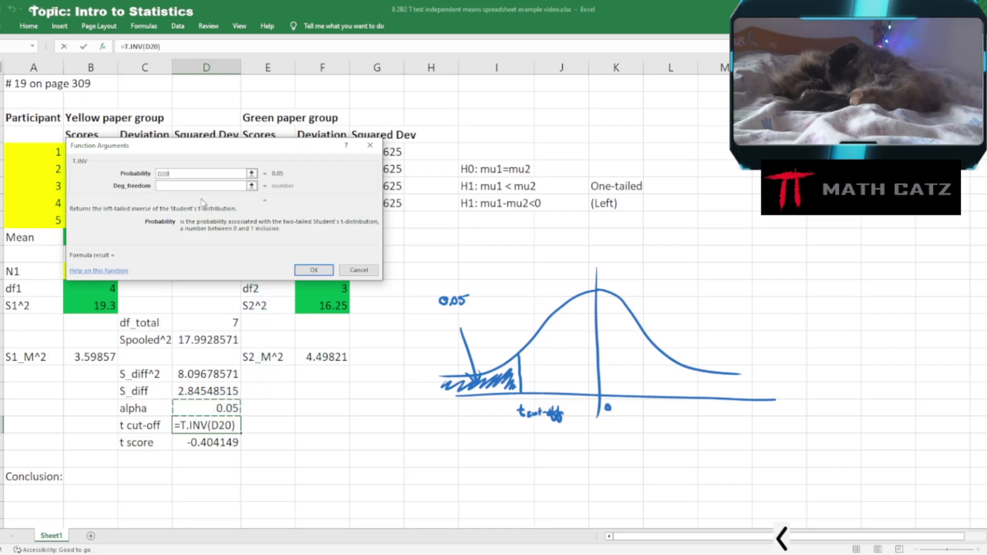
pyautogui.press('Tab')
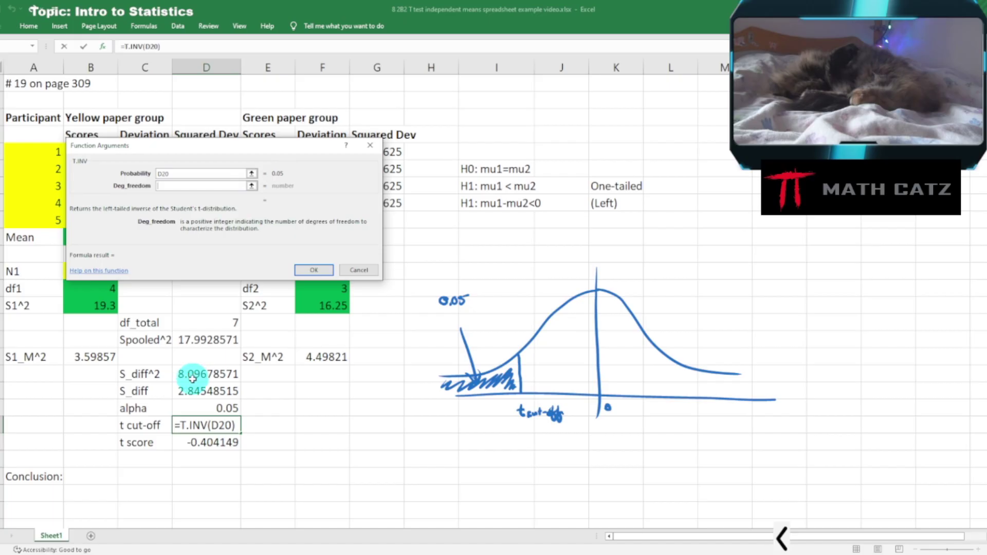
pyautogui.click(196, 322)
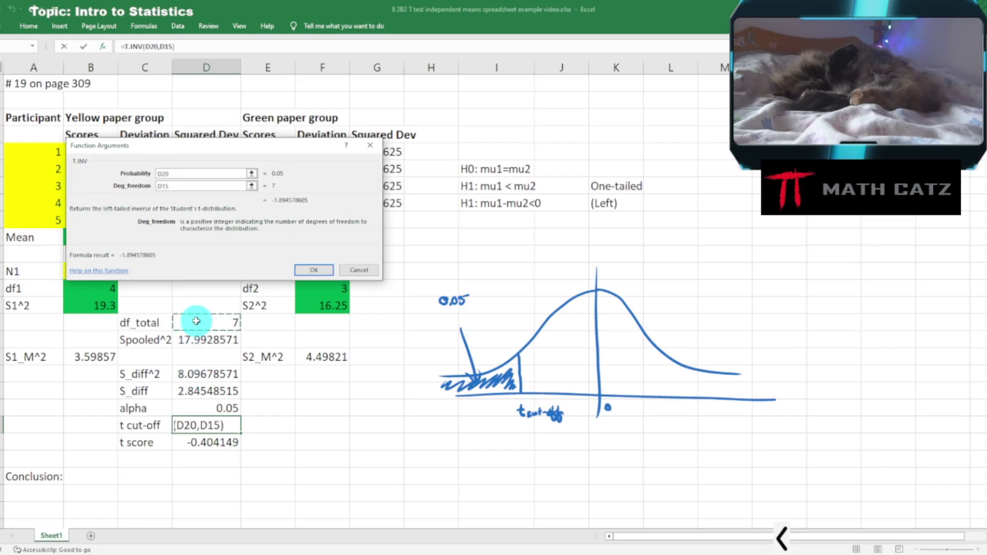
pyautogui.click(313, 270)
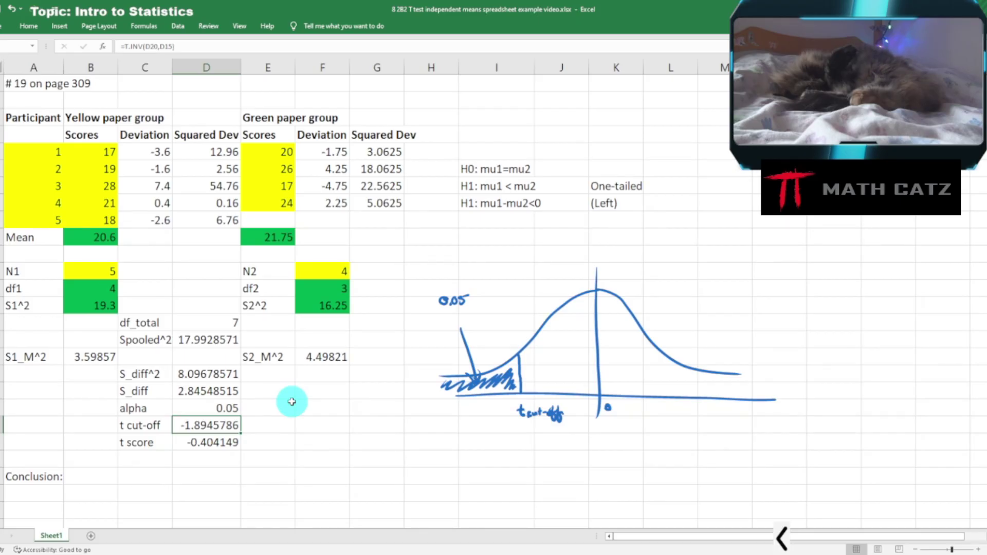
# Clear the old sketch and draw a new blue bell curve on axes over the blank cells below the hypotheses
pyautogui.click(781, 539)
pyautogui.click(637, 545)
pyautogui.click(661, 481)
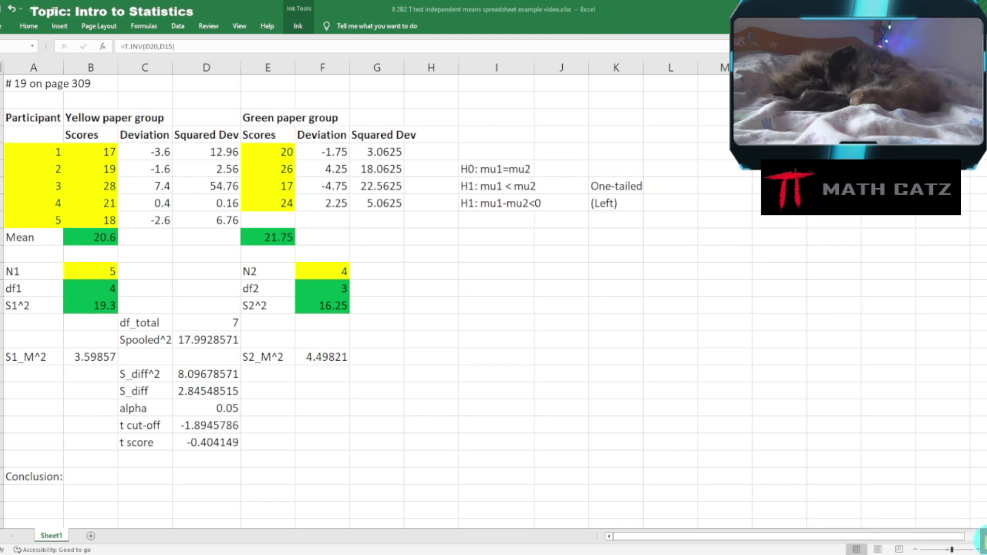
pyautogui.click(925, 534)
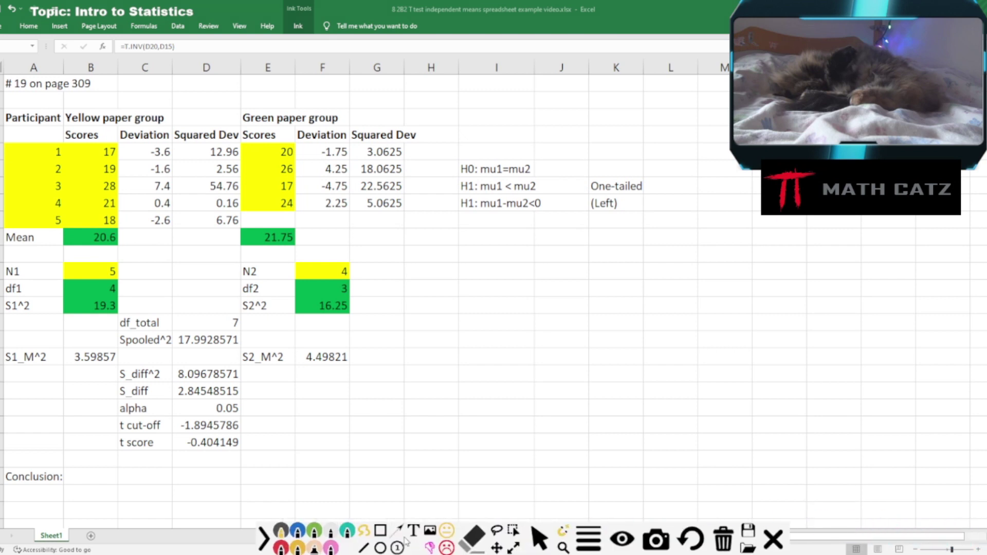
pyautogui.click(320, 525)
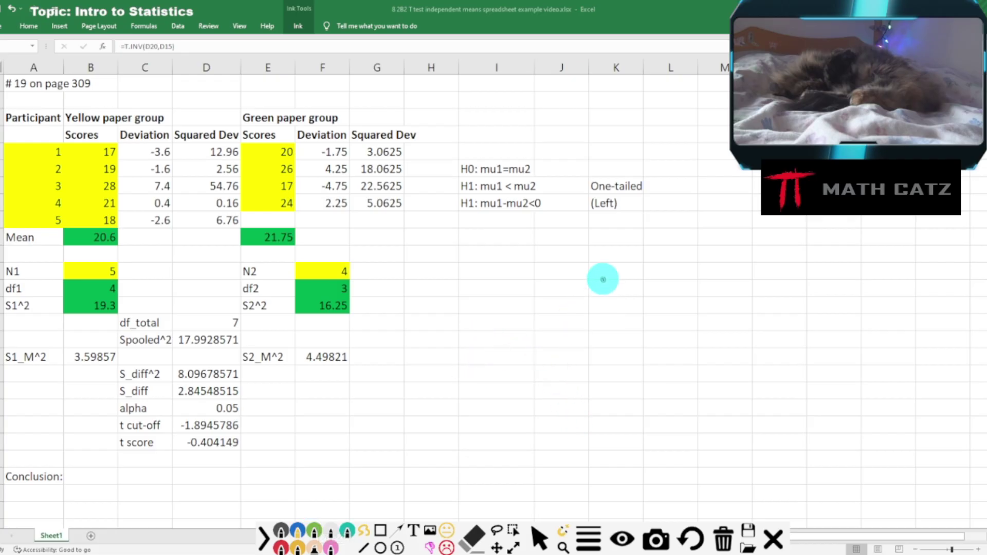
pyautogui.moveTo(603, 279); pyautogui.dragTo(614, 434)
pyautogui.moveTo(403, 397); pyautogui.dragTo(815, 385)
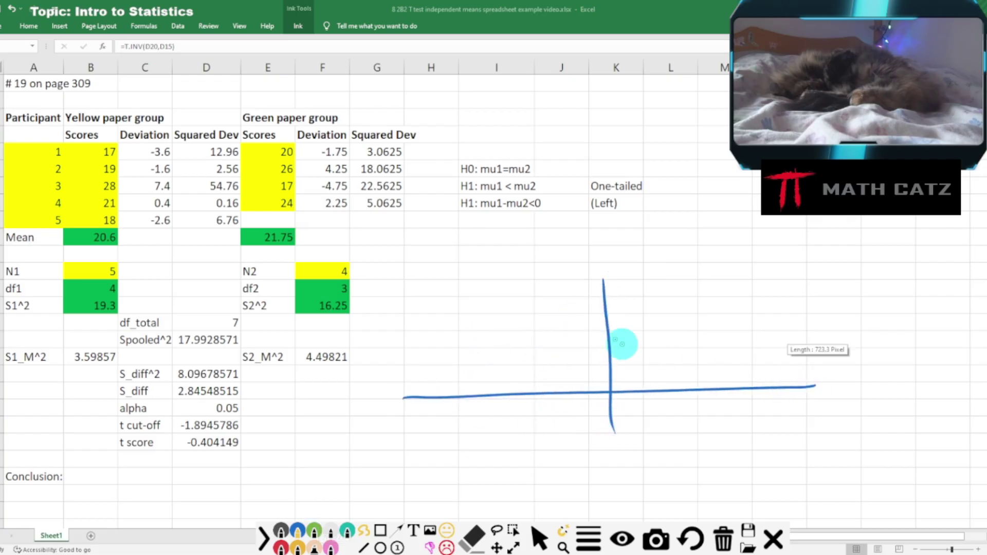
pyautogui.moveTo(606, 305)
pyautogui.mouseDown()
pyautogui.moveTo(734, 367)
pyautogui.moveTo(751, 366)
pyautogui.mouseUp()
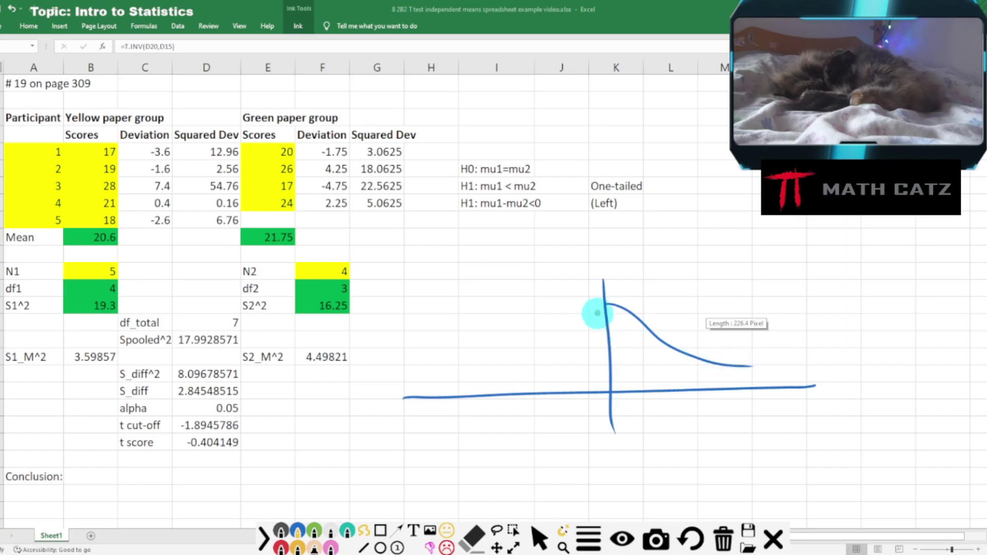
pyautogui.moveTo(603, 303)
pyautogui.mouseDown()
pyautogui.moveTo(473, 370)
pyautogui.moveTo(423, 376)
pyautogui.mouseUp()
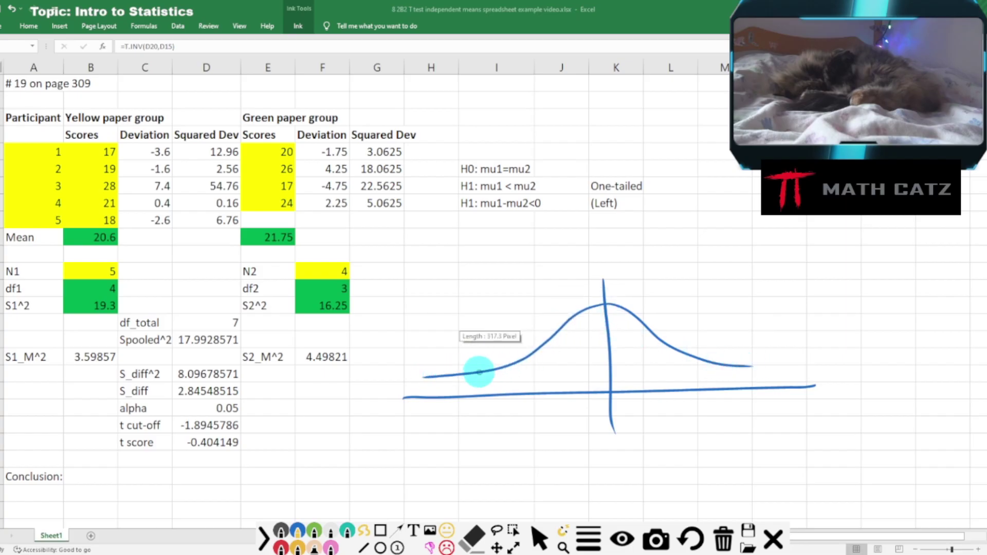
# Mark a cut-off line in the curve's left tail, shade the tail, and label it "α = 0.05" with an arrow
pyautogui.moveTo(488, 371)
pyautogui.mouseDown()
pyautogui.moveTo(488, 395)
pyautogui.moveTo(424, 383)
pyautogui.moveTo(483, 381)
pyautogui.mouseUp()
pyautogui.moveTo(436, 339); pyautogui.dragTo(452, 360)
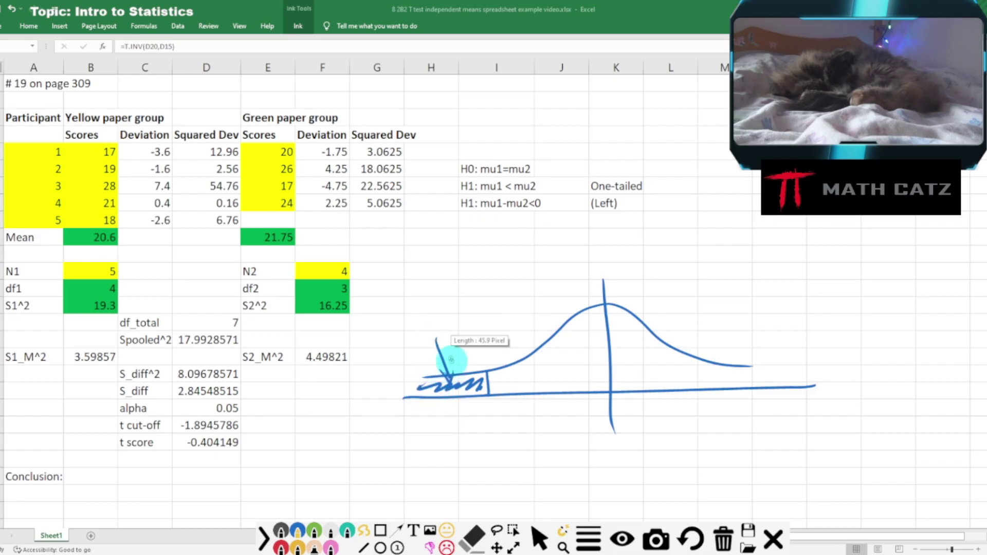
pyautogui.moveTo(433, 318)
pyautogui.mouseDown()
pyautogui.moveTo(420, 326)
pyautogui.moveTo(448, 319)
pyautogui.mouseUp()
pyautogui.moveTo(441, 326); pyautogui.dragTo(449, 325)
pyautogui.moveTo(459, 317); pyautogui.dragTo(483, 316)
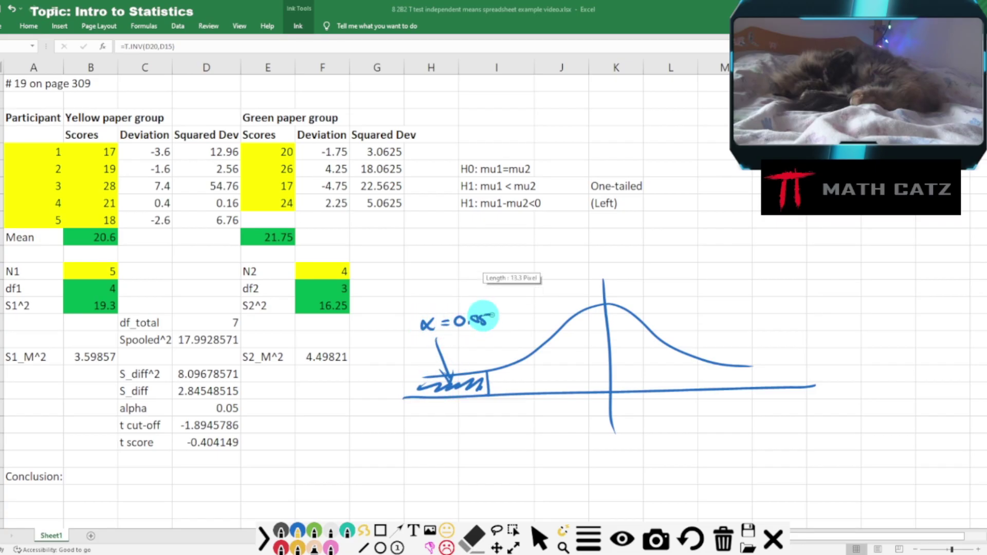
# Label the cut-off line below the axis "t cutoff" with the value -1.89
pyautogui.moveTo(488, 405)
pyautogui.mouseDown()
pyautogui.moveTo(489, 414)
pyautogui.moveTo(530, 413)
pyautogui.mouseUp()
pyautogui.moveTo(531, 406)
pyautogui.mouseDown()
pyautogui.moveTo(536, 413)
pyautogui.moveTo(493, 428)
pyautogui.moveTo(519, 435)
pyautogui.mouseUp()
pyautogui.click(504, 434)
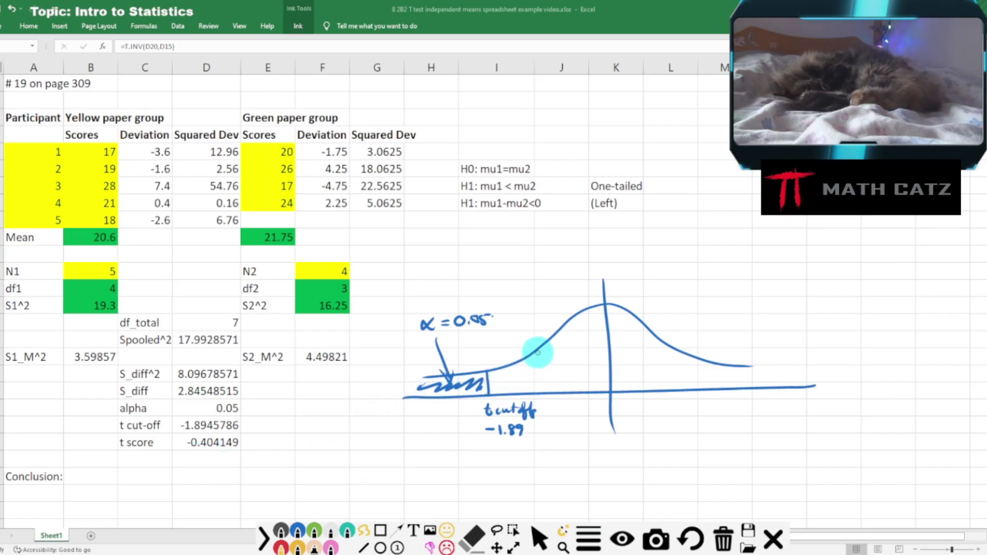
# Draw a red line between the cut-off and the center, label it "t obs -0.40", and stop drawing
pyautogui.moveTo(549, 341); pyautogui.dragTo(553, 393)
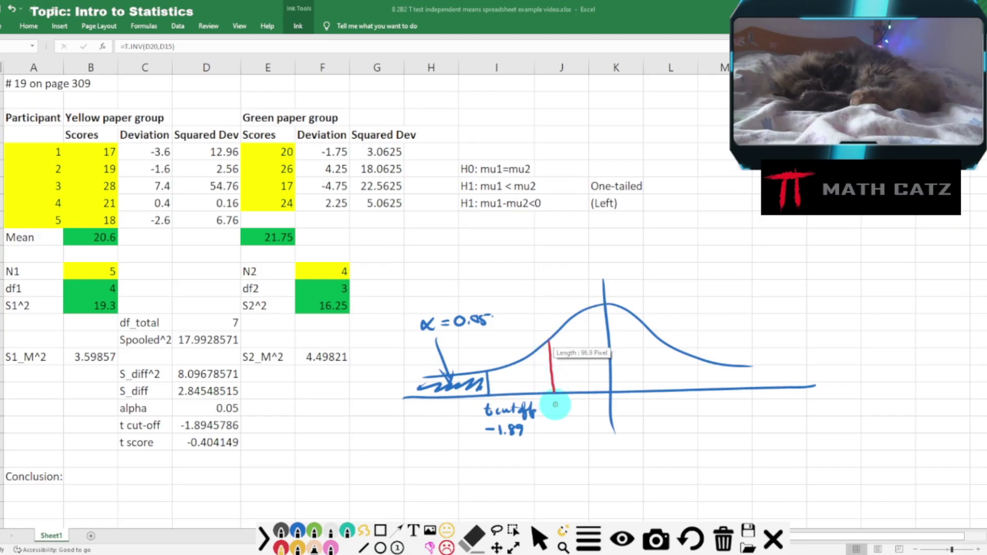
pyautogui.moveTo(556, 402)
pyautogui.mouseDown()
pyautogui.moveTo(581, 411)
pyautogui.moveTo(563, 425)
pyautogui.moveTo(591, 421)
pyautogui.mouseUp()
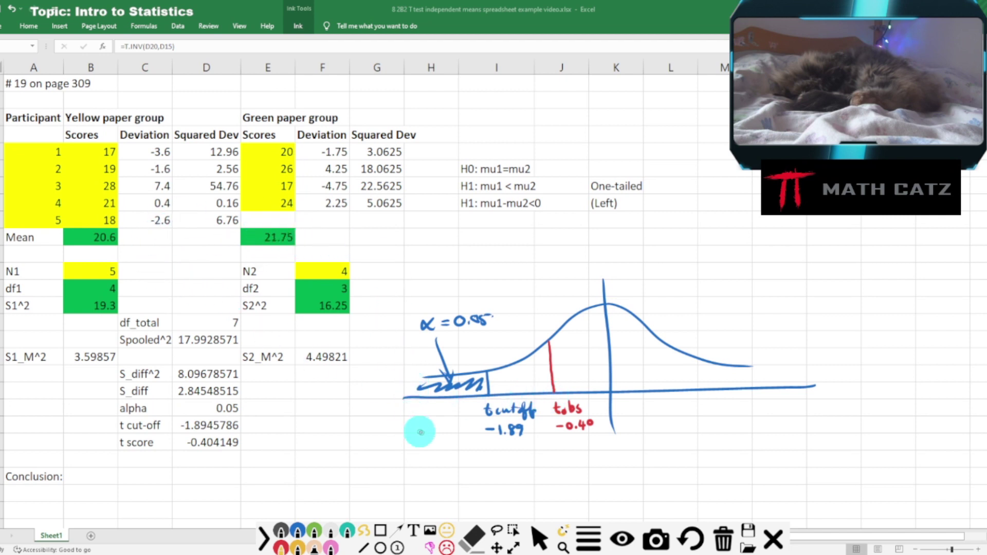
pyautogui.click(539, 534)
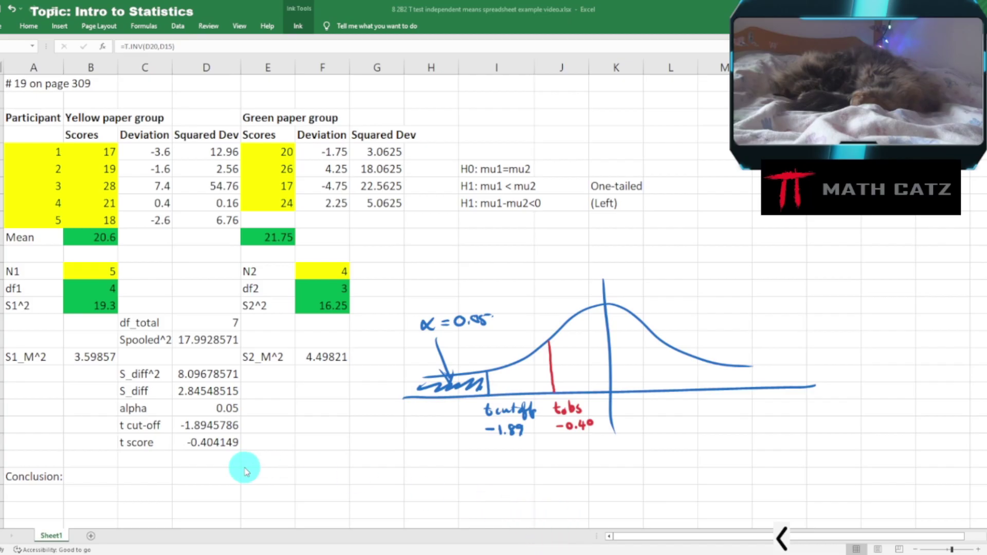
# Begin the conclusion in B24 with the words "Since t"
pyautogui.click(105, 475)
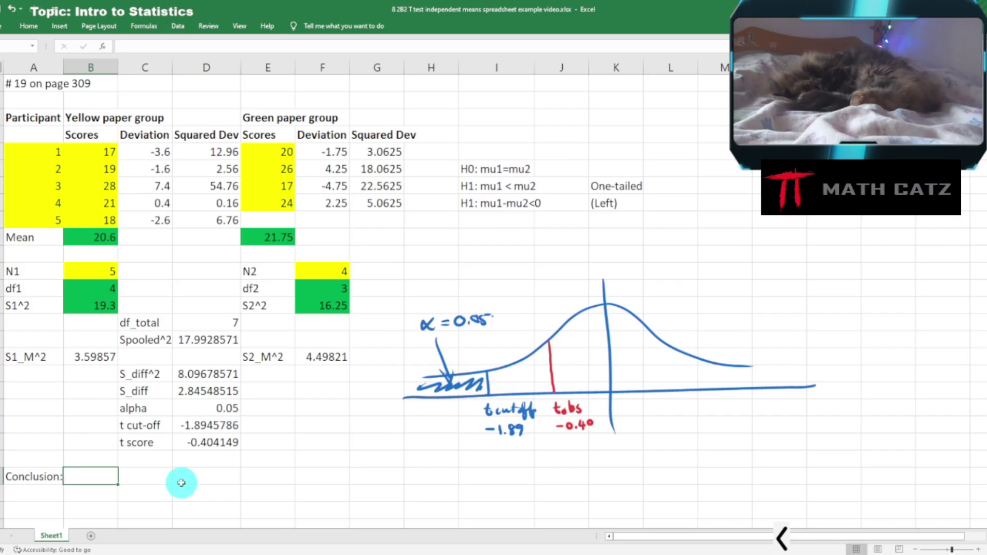
pyautogui.write('Snc')
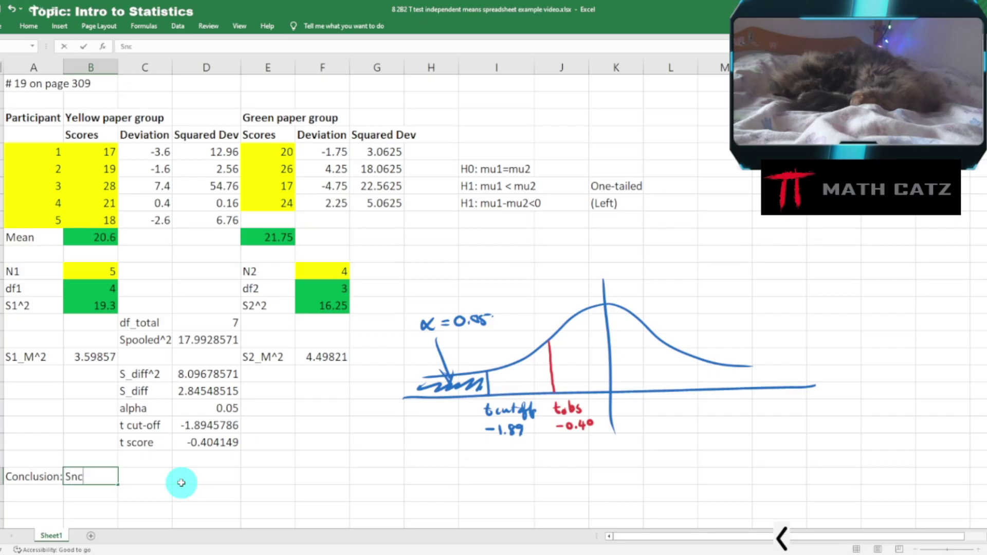
pyautogui.press('BackSpace')
pyautogui.press('BackSpace')
pyautogui.press('BackSpace')
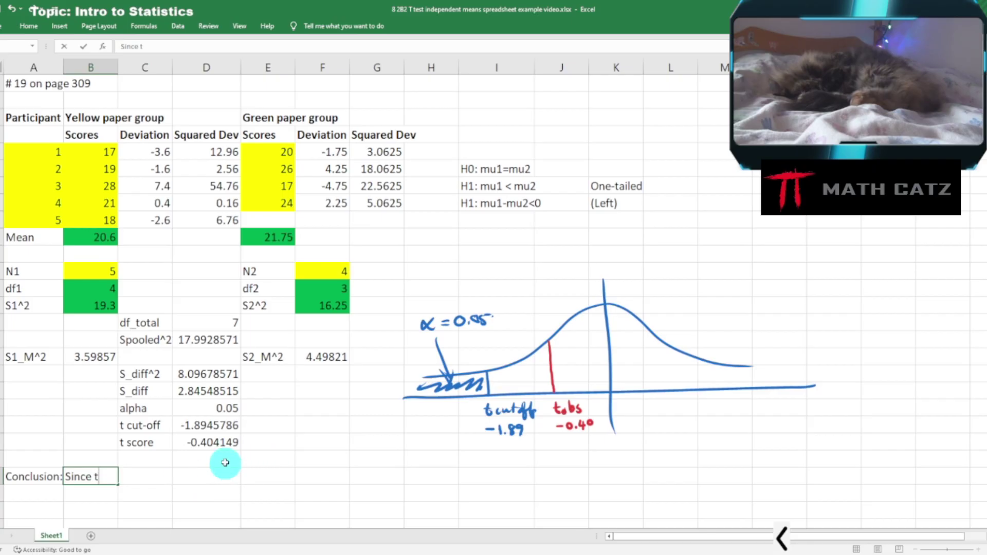
# Change the "t score" label in C22 to "t obs" and reopen the conclusion in B24 for editing
pyautogui.click(154, 442)
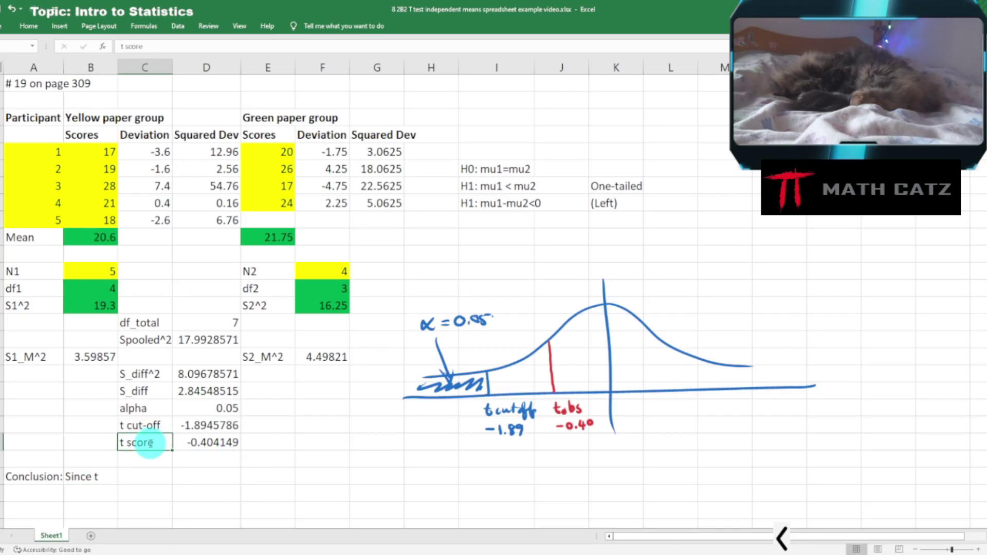
pyautogui.doubleClick(157, 441)
pyautogui.doubleClick(157, 441)
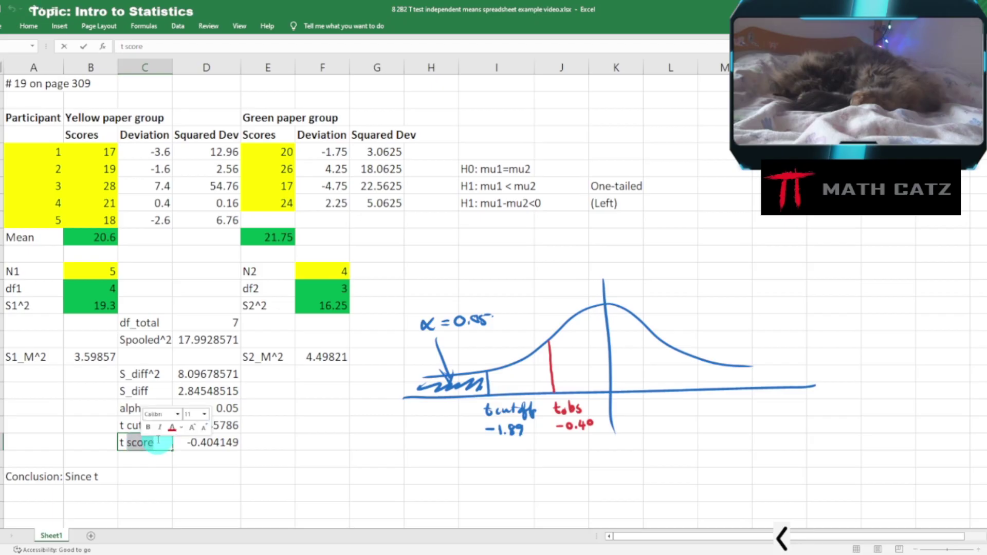
pyautogui.write('obs')
pyautogui.doubleClick(100, 475)
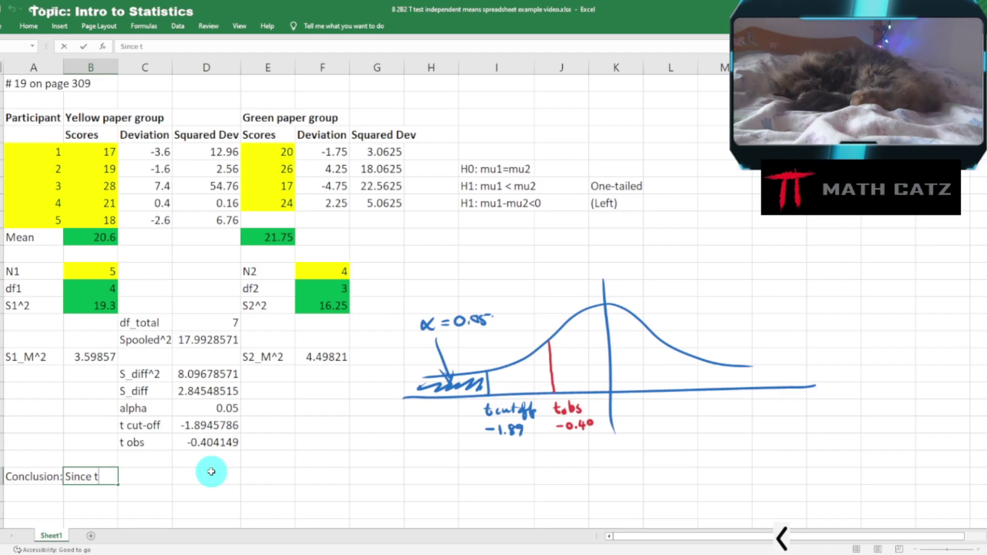
# Extend the conclusion in B24 to read "Since t_obs > t_cutoff, we"
pyautogui.write('ob')
pyautogui.write('bs')
pyautogui.write('>')
pyautogui.write(' t_cu')
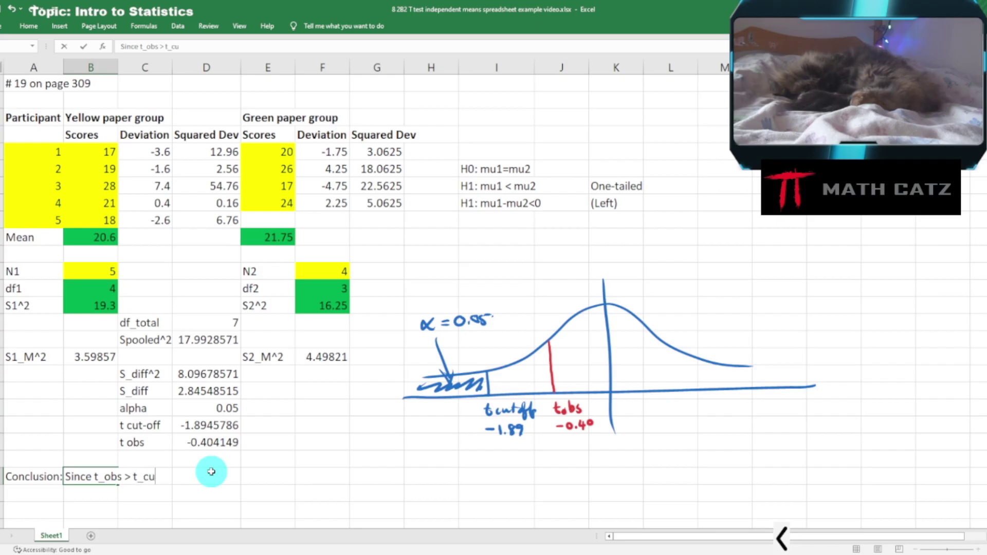
pyautogui.write('toff, we con')
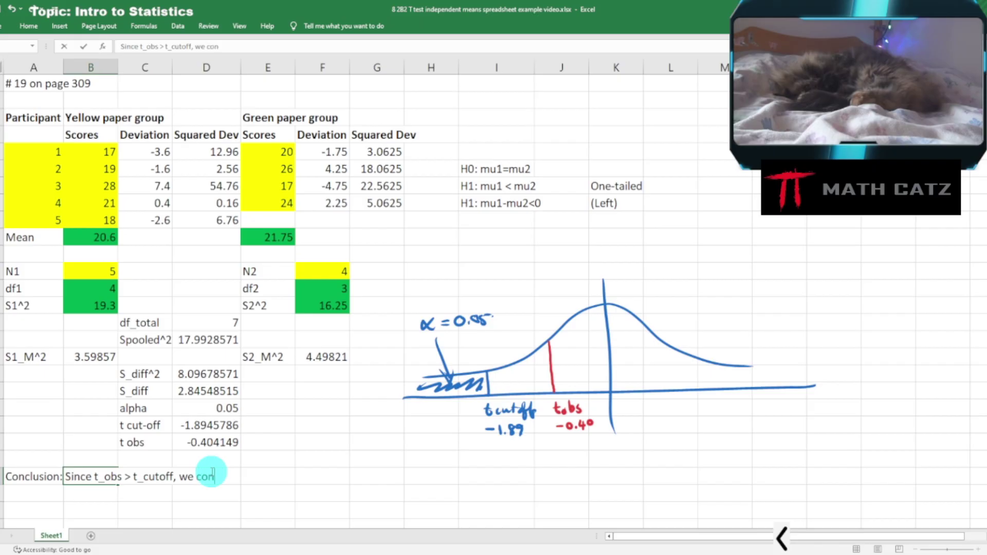
pyautogui.write('clude that the ')
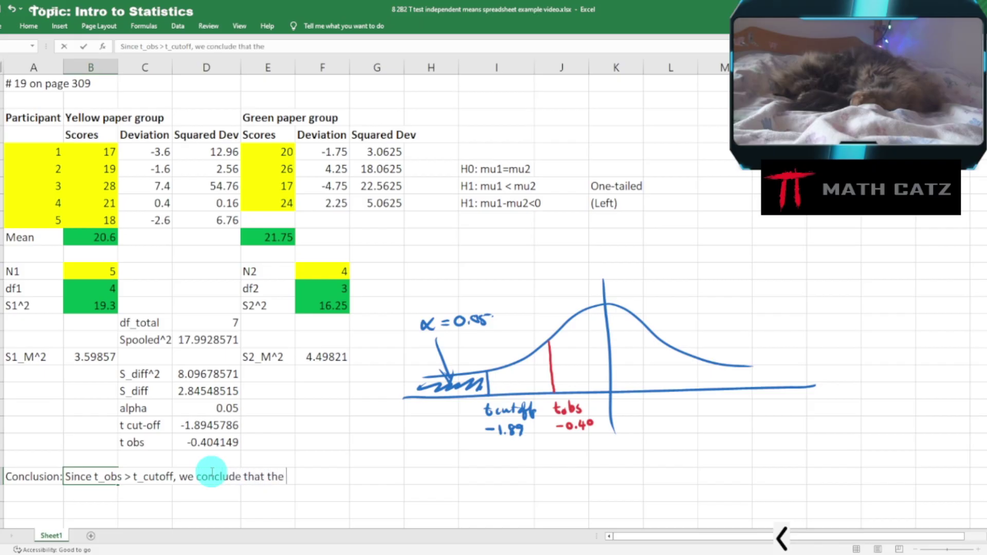
pyautogui.write('eviden')
pyautogui.press('BackSpace')
pyautogui.press('BackSpace')
pyautogui.press('BackSpace')
pyautogui.press('BackSpace')
pyautogui.press('BackSpace')
pyautogui.press('BackSpace')
pyautogui.press('BackSpace')
pyautogui.press('BackSpace')
pyautogui.press('BackSpace')
pyautogui.press('BackSpace')
pyautogui.press('BackSpace')
pyautogui.press('BackSpace')
pyautogui.press('BackSpace')
pyautogui.press('BackSpace')
pyautogui.press('BackSpace')
pyautogui.press('BackSpace')
pyautogui.press('BackSpace')
pyautogui.press('BackSpace')
pyautogui.press('BackSpace')
pyautogui.press('BackSpace')
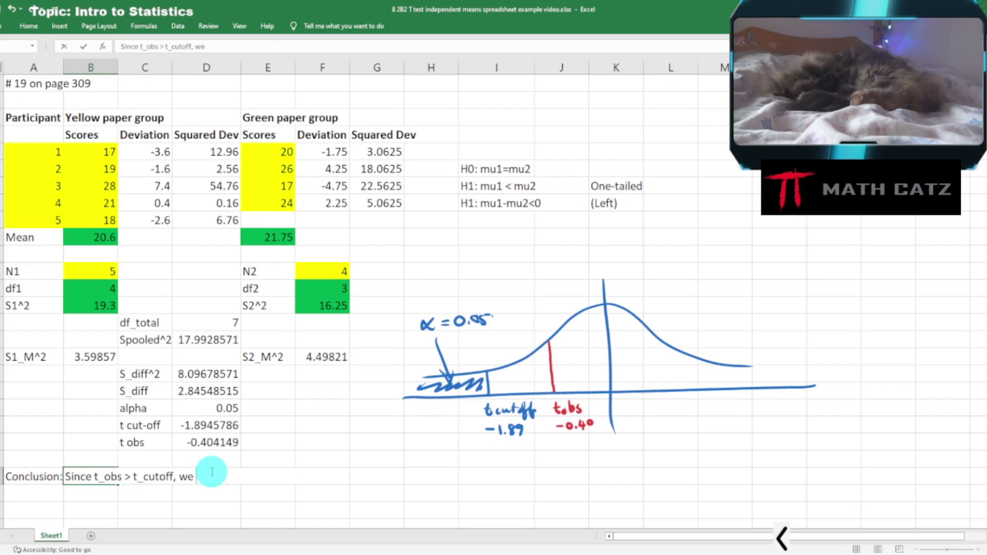
# Finish the conclusion sentence in B24 with "do not reject H0"
pyautogui.write('do not reject ')
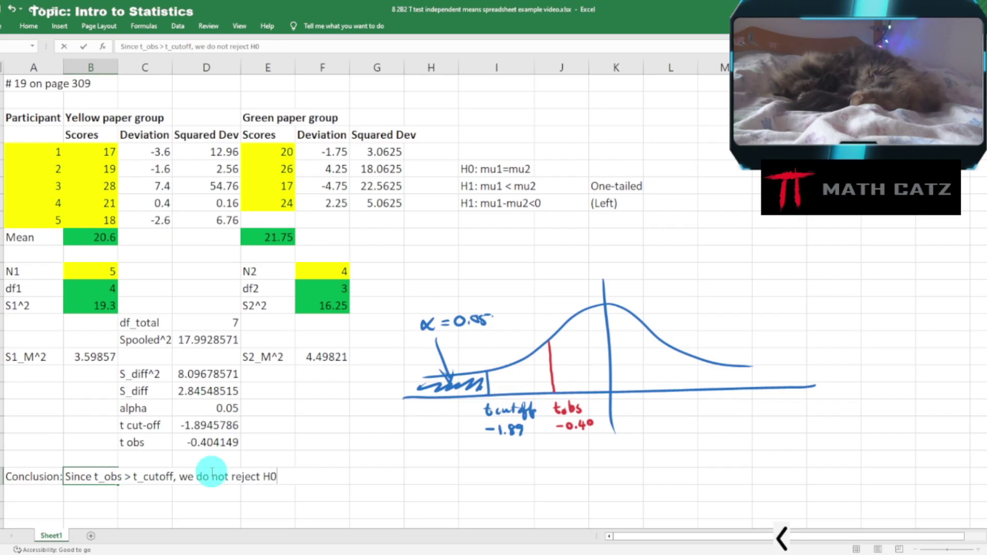
pyautogui.write('H0')
pyautogui.press('Return')
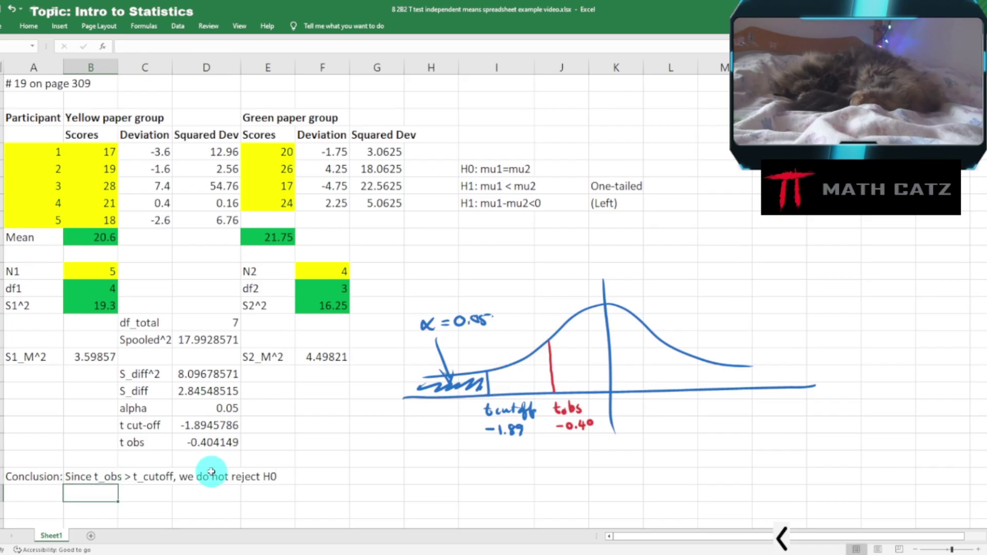
# Begin a second conclusion line in B25 with "The evidence is not strong enough to suggest that the"
pyautogui.write('The evidence i')
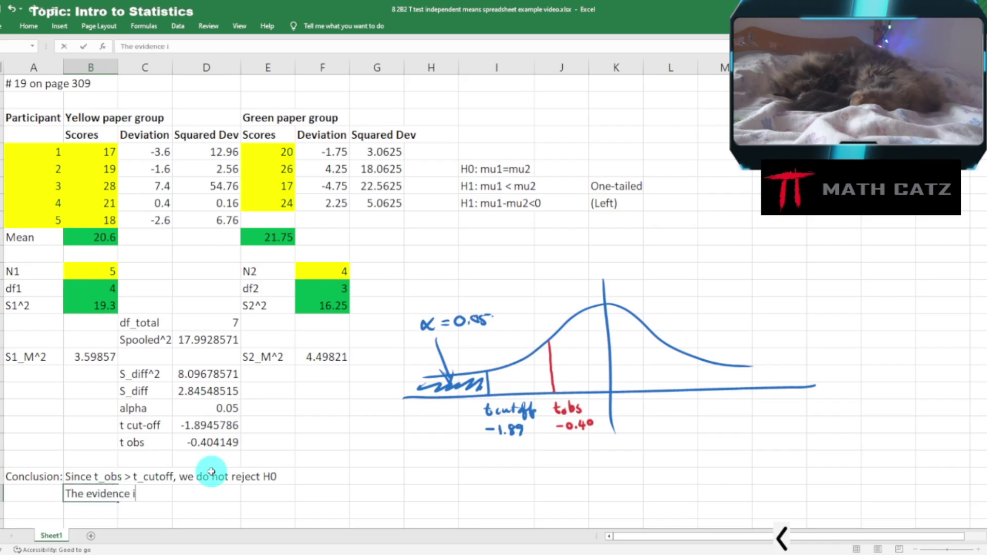
pyautogui.write('s not strong ')
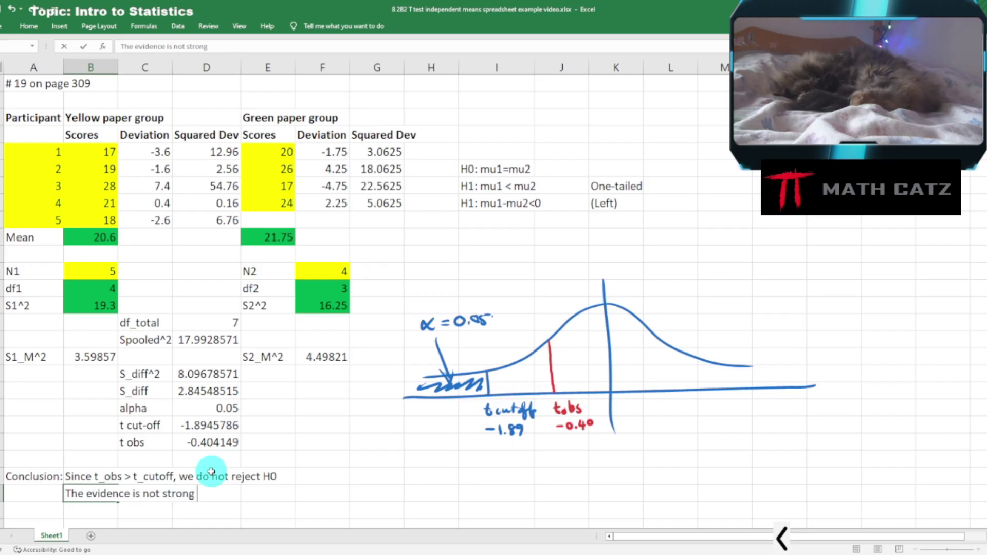
pyautogui.write('enough to sug')
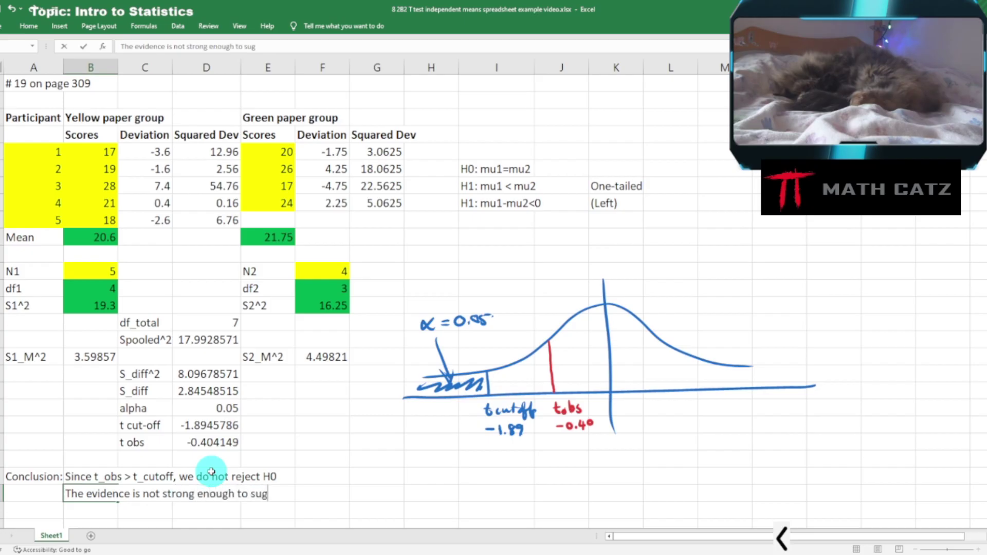
pyautogui.write('gest tht the')
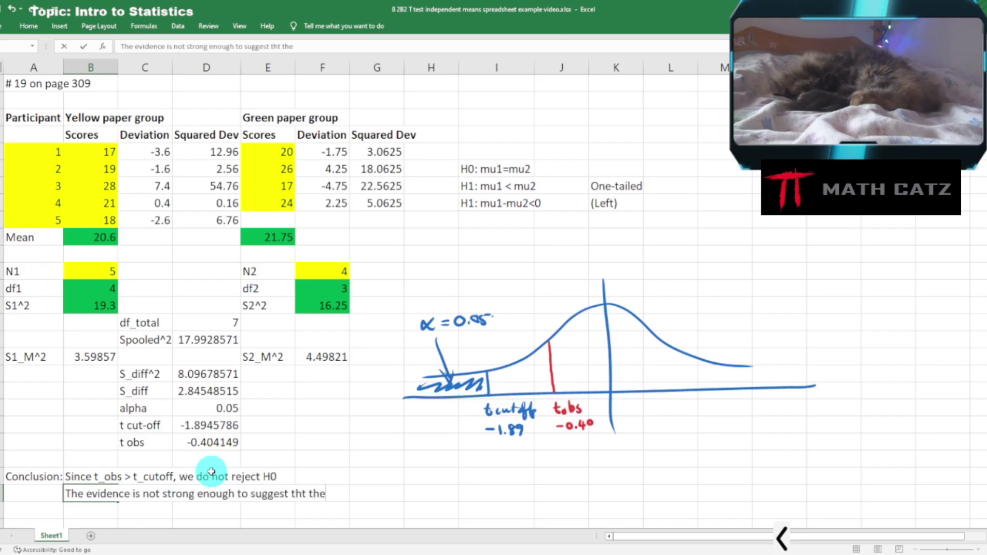
pyautogui.press('BackSpace')
pyautogui.press('BackSpace')
pyautogui.press('BackSpace')
pyautogui.press('BackSpace')
pyautogui.press('BackSpace')
pyautogui.write('at the means ')
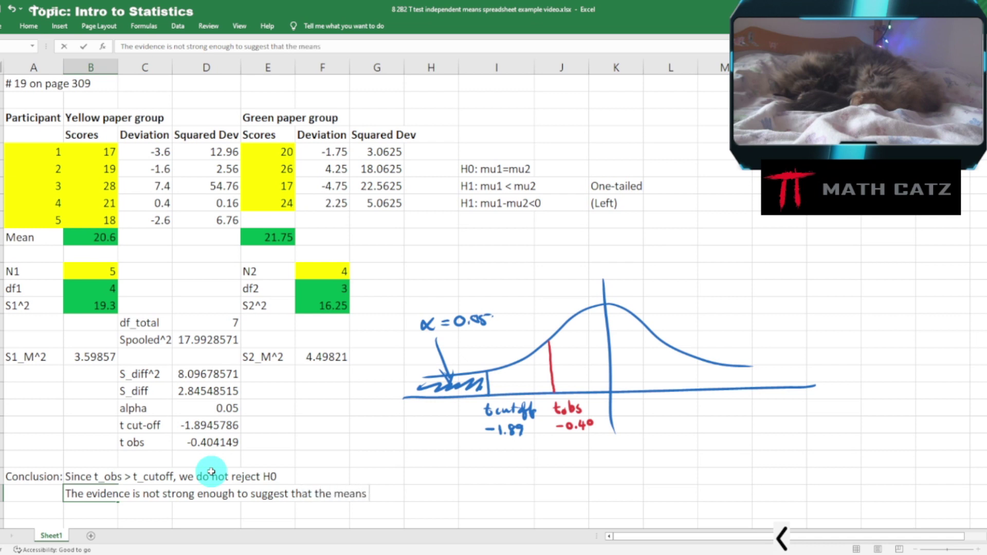
# Complete the sentence in B25 with "mean of the yellow group is less than the green."
pyautogui.write('are')
pyautogui.press('BackSpace')
pyautogui.press('BackSpace')
pyautogui.press('BackSpace')
pyautogui.press('BackSpace')
pyautogui.press('BackSpace')
pyautogui.press('BackSpace')
pyautogui.write('mean of the yellow group')
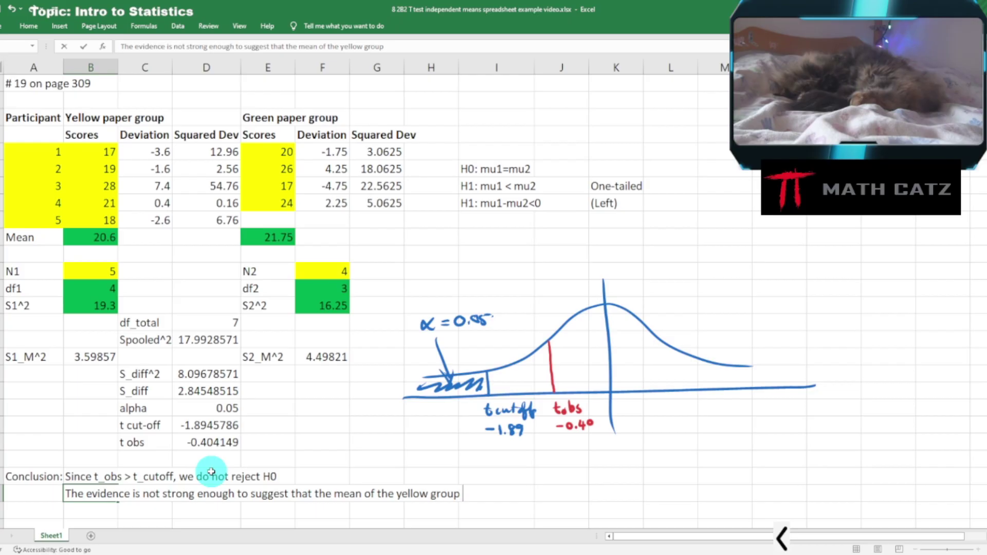
pyautogui.write(' is lee')
pyautogui.write('s than the ')
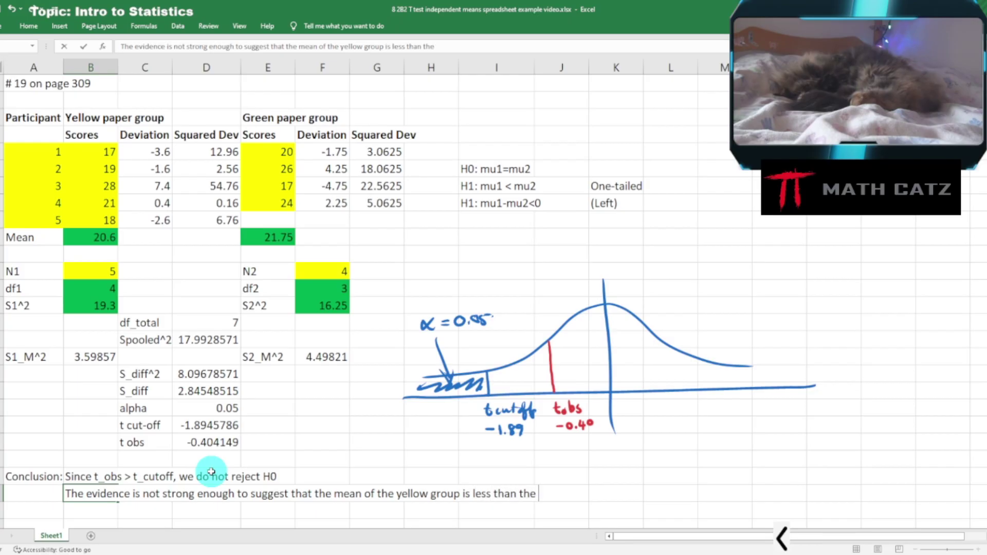
pyautogui.write('green.')
pyautogui.press('Return')
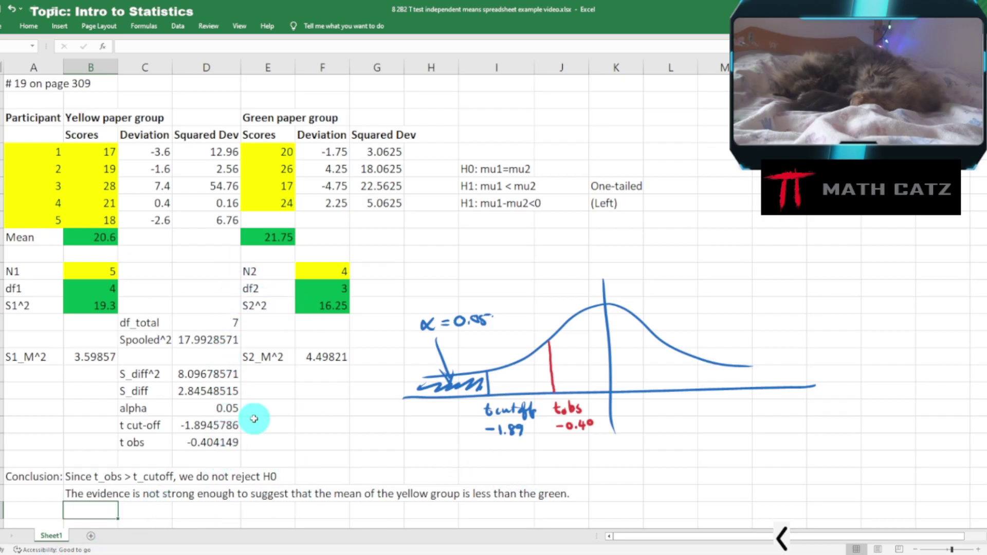
# Switch to the textbook PDF to reread problem 19 about paper color and anxiety, and return to the Excel sheet
pyautogui.click(485, 553)
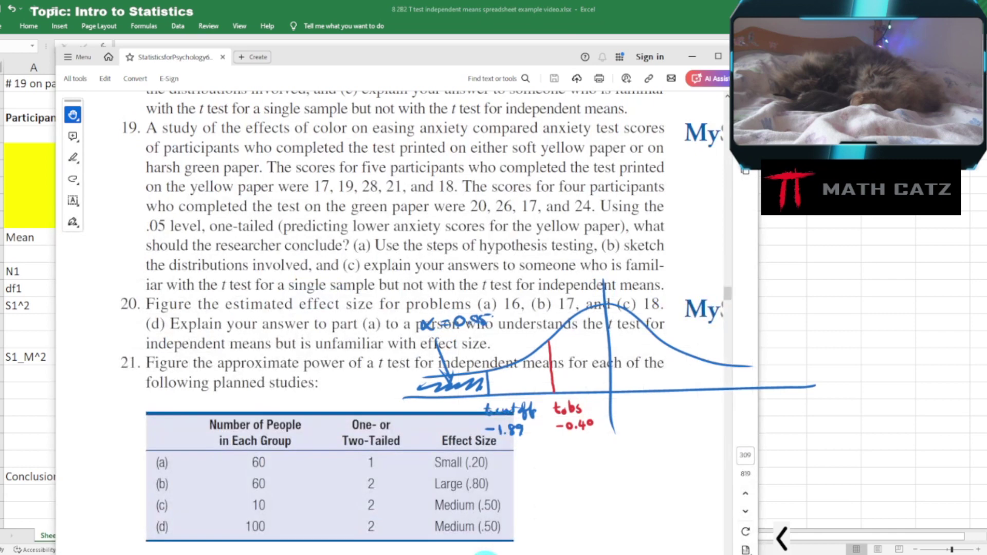
pyautogui.click(692, 56)
pyautogui.click(275, 554)
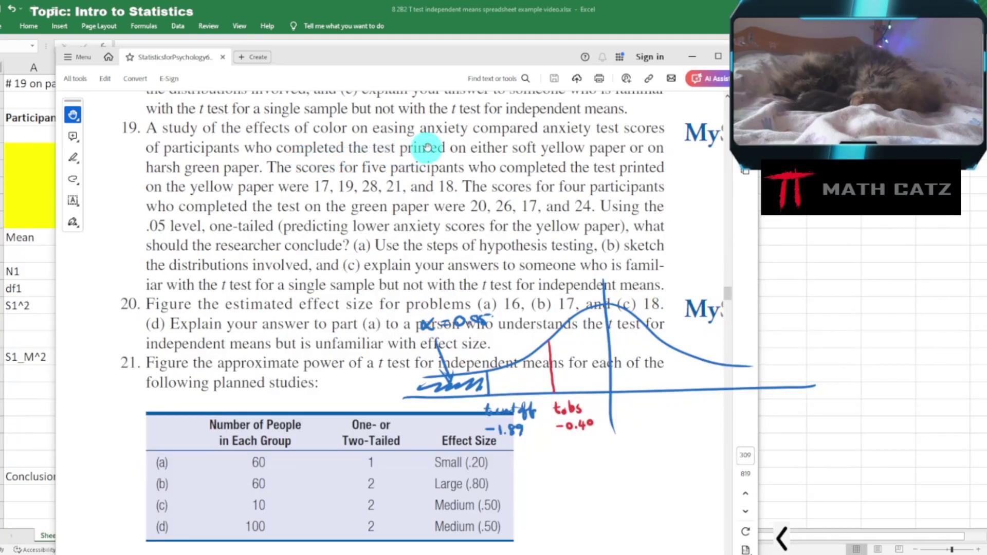
pyautogui.click(714, 26)
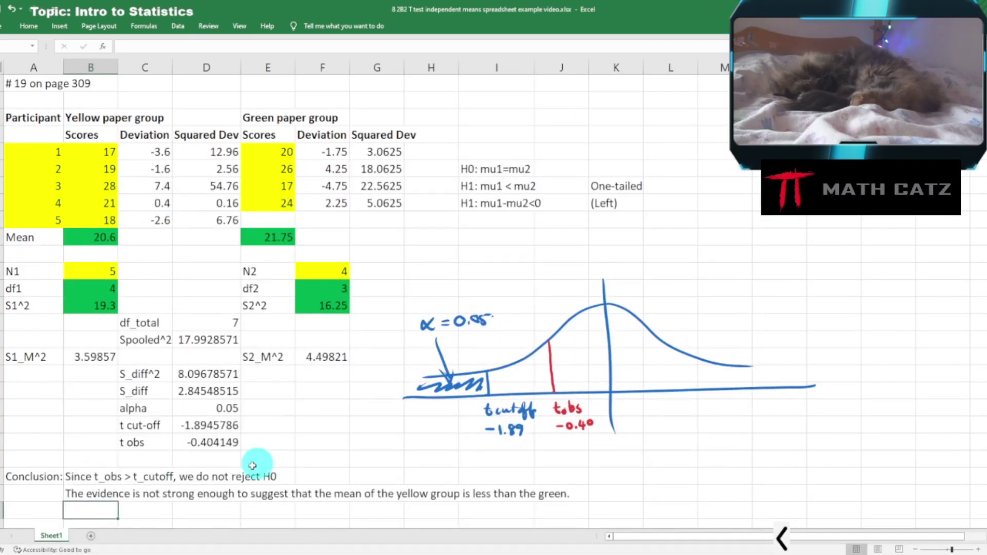
# Add a third conclusion line in B26: "The evidence is not strong enough to suggest that yellow paper reduces anxiety."
pyautogui.click(102, 511)
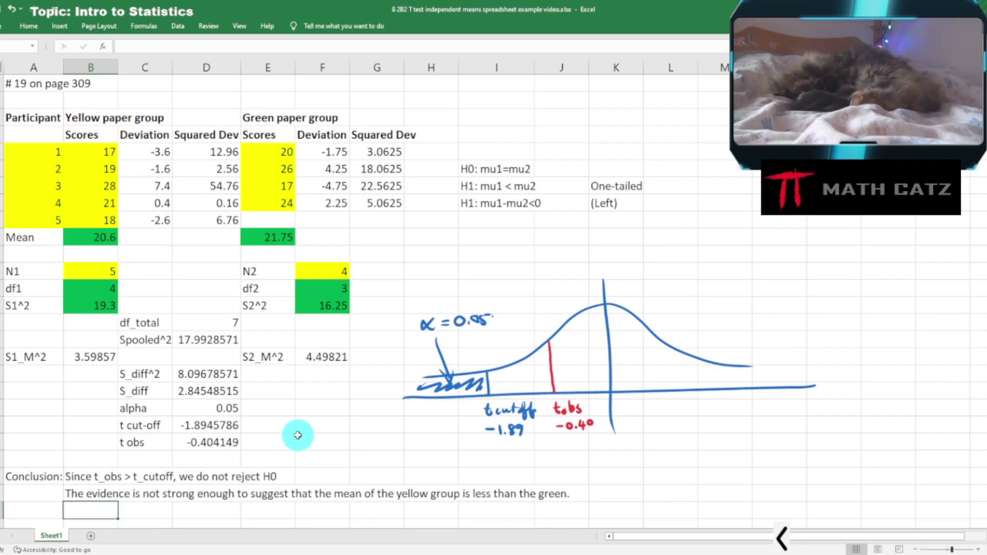
pyautogui.write('The')
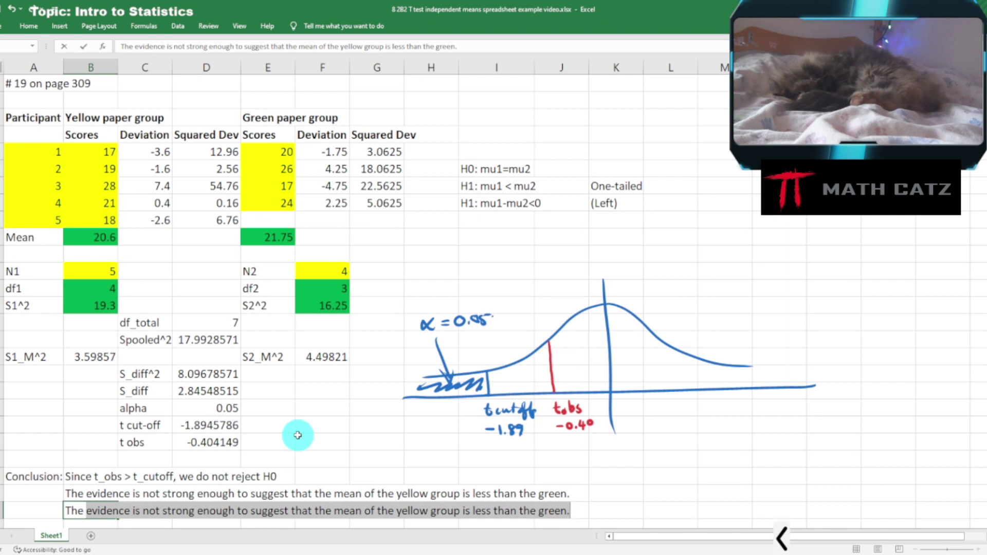
pyautogui.write('evidence is ')
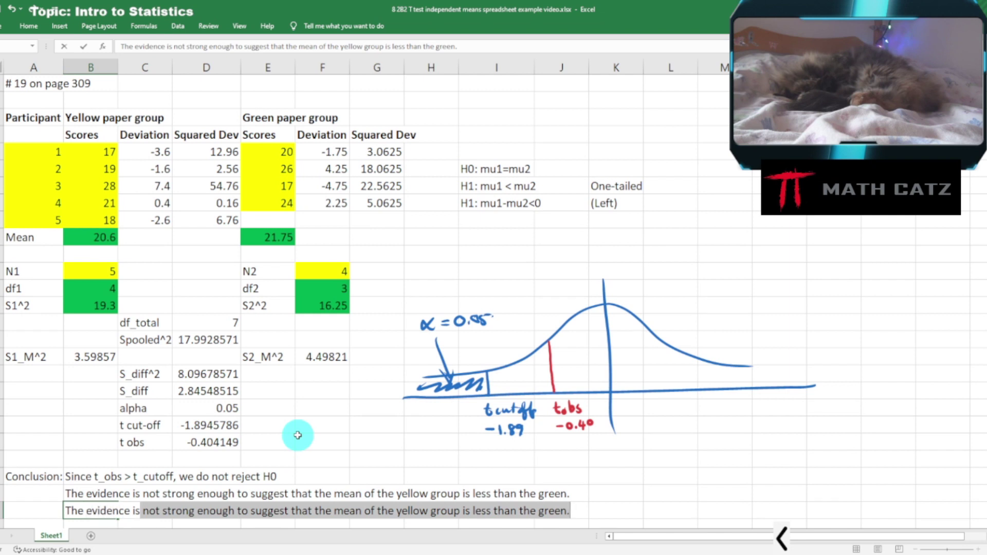
pyautogui.write('not strong en')
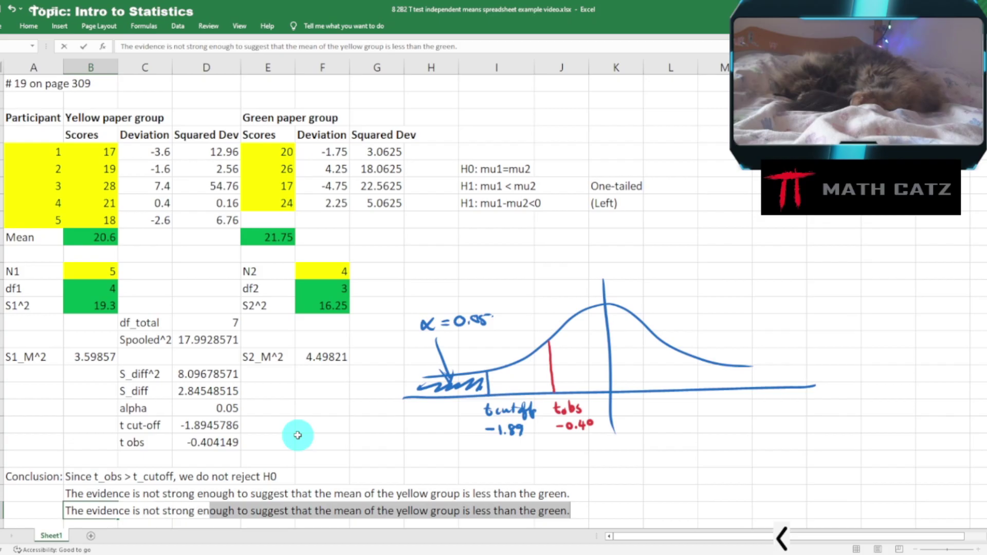
pyautogui.write('ough to su')
pyautogui.press('BackSpace')
pyautogui.press('BackSpace')
pyautogui.press('BackSpace')
pyautogui.press('BackSpace')
pyautogui.press('BackSpace')
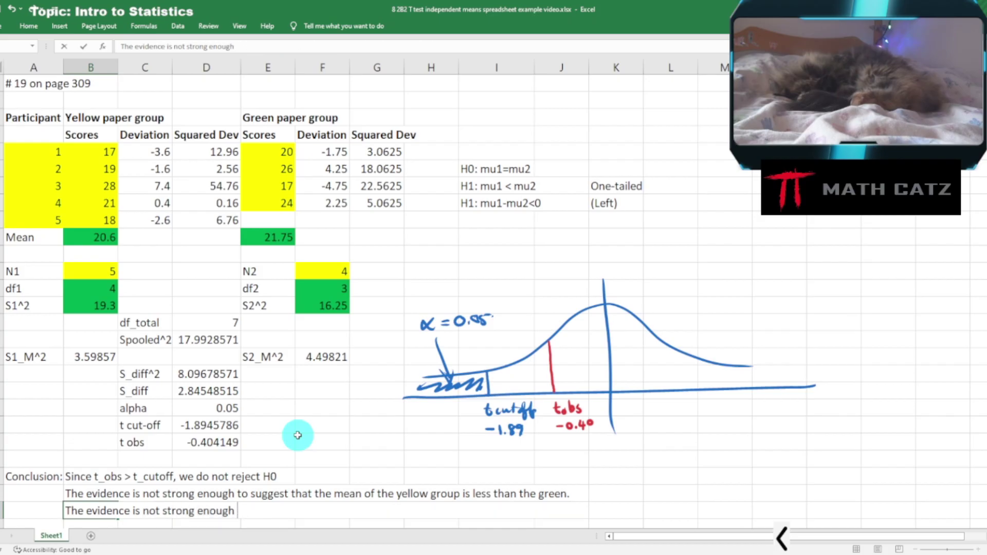
pyautogui.write('to suggest t')
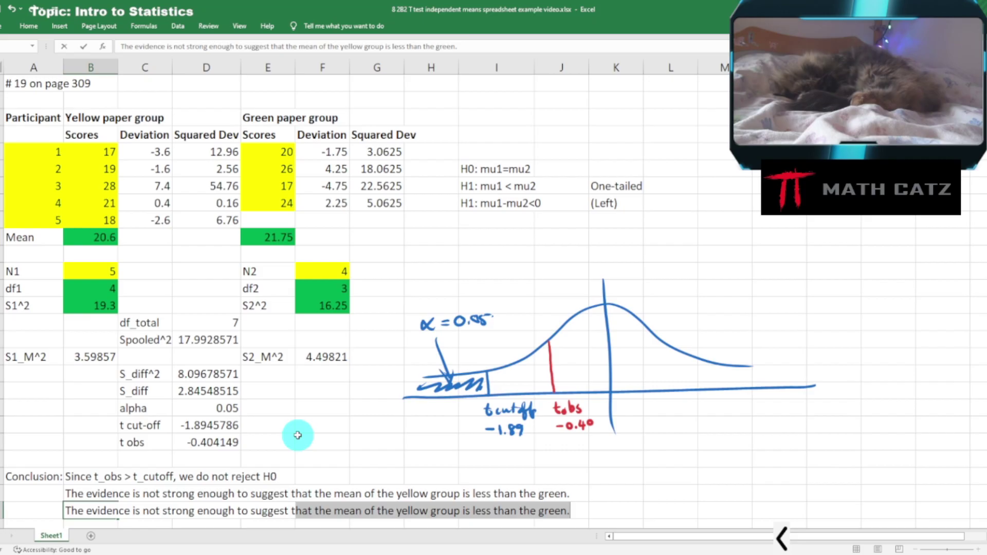
pyautogui.write('hat yellow paper')
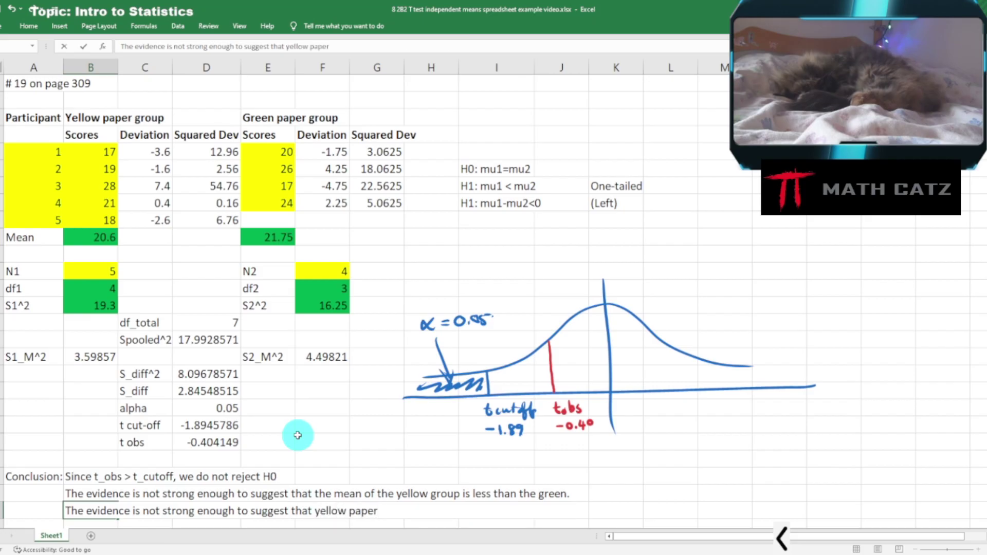
pyautogui.write(' reduces anxiety.')
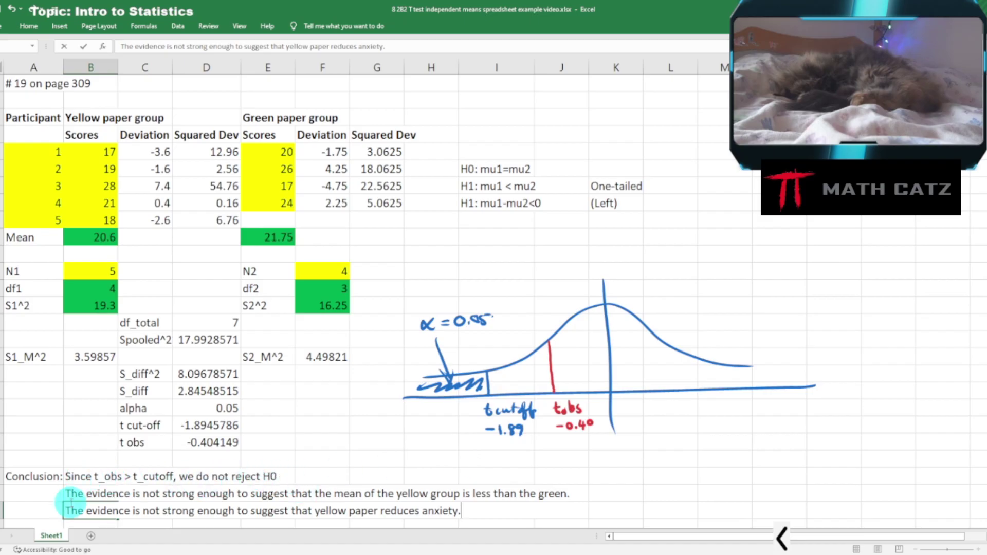
# Check the written conclusion against problem 19 in the textbook PDF and go back to the Excel workbook
pyautogui.click(208, 554)
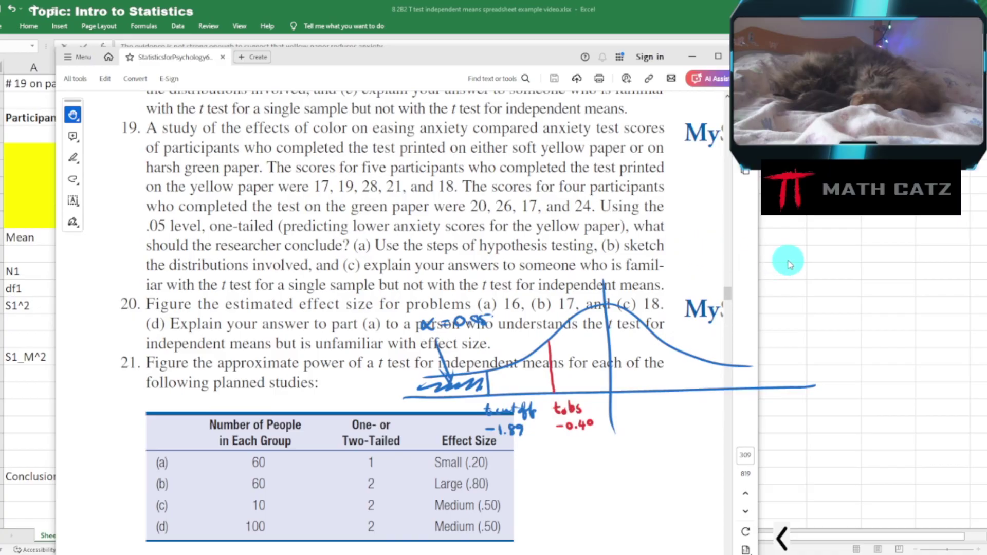
pyautogui.hotkey('alt', 'Tab')
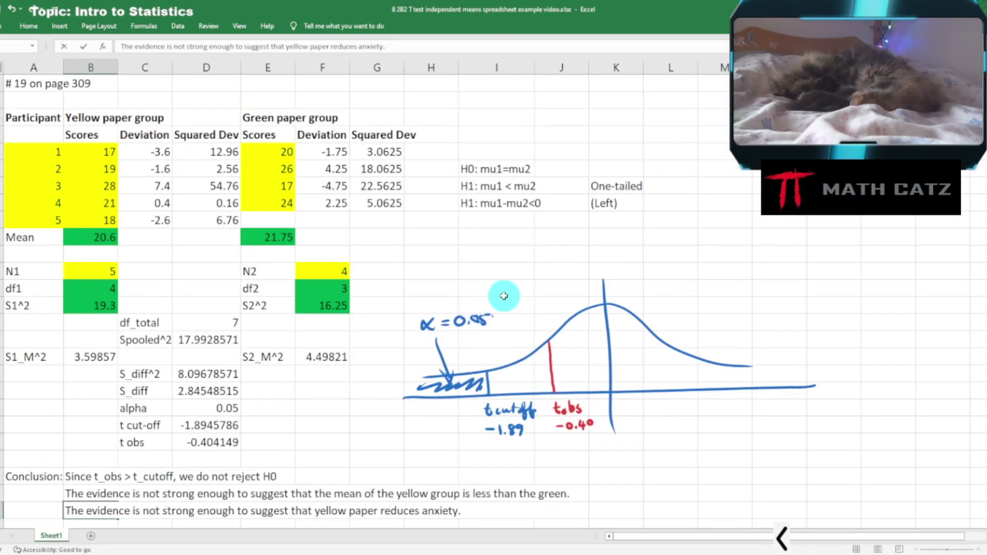